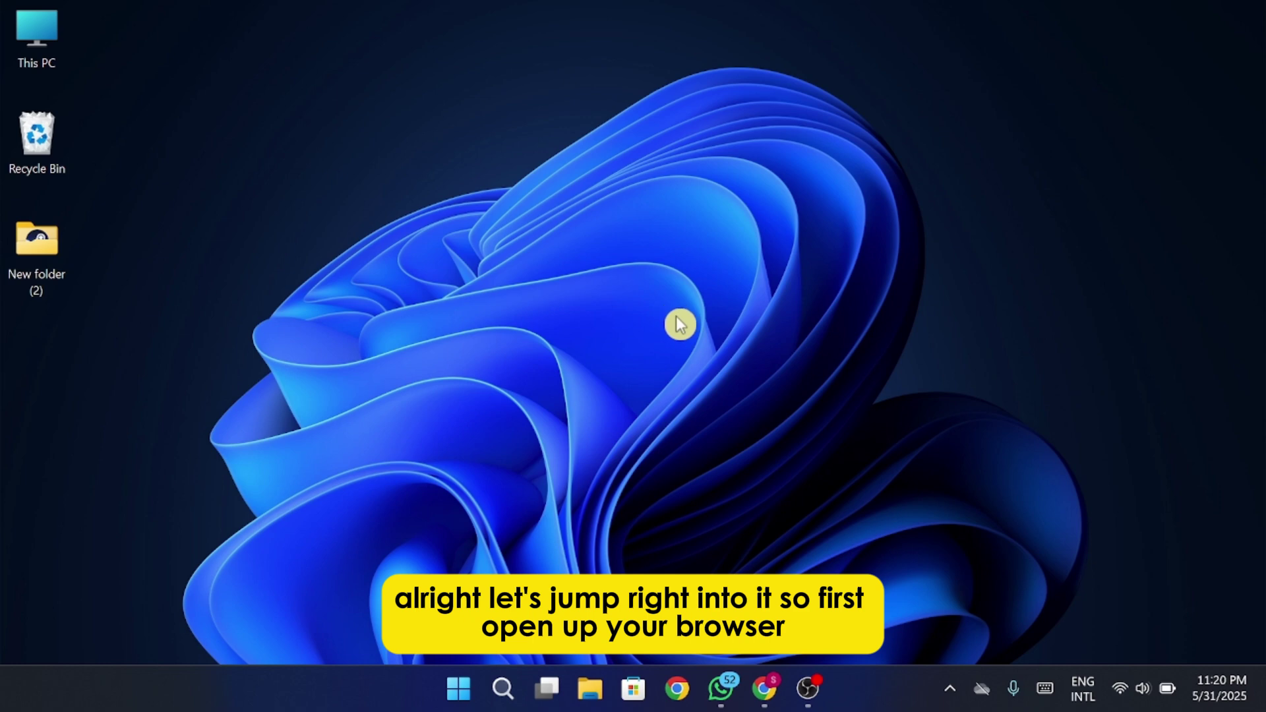
# Step: Open Chrome in a new tab and load ads.google.com
pyautogui.click(772, 688)
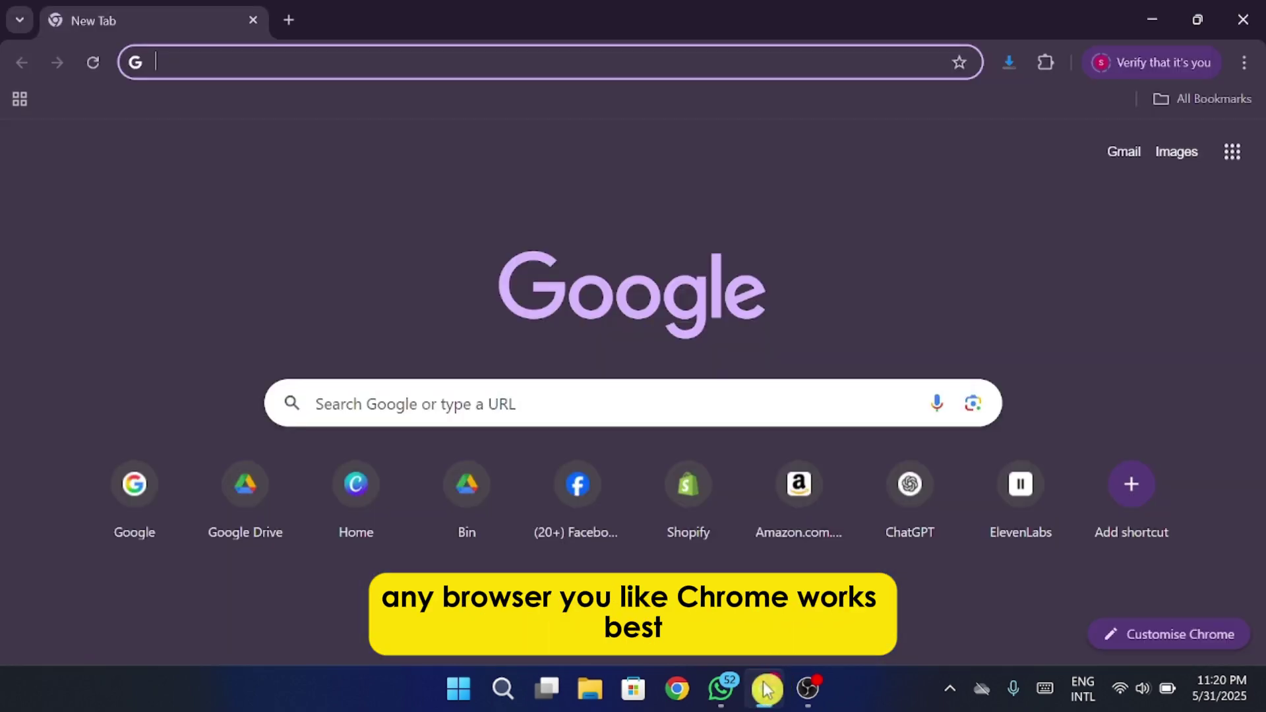
pyautogui.click(454, 66)
pyautogui.write('ads')
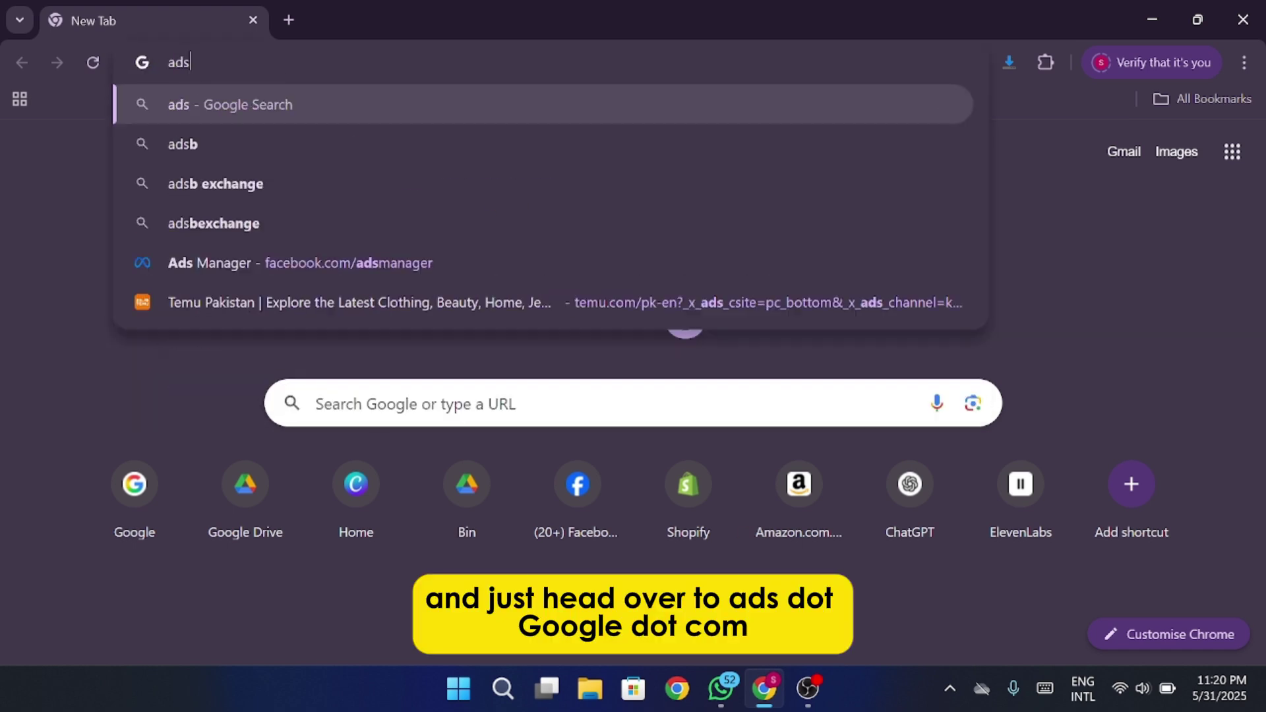
pyautogui.write('.google.com')
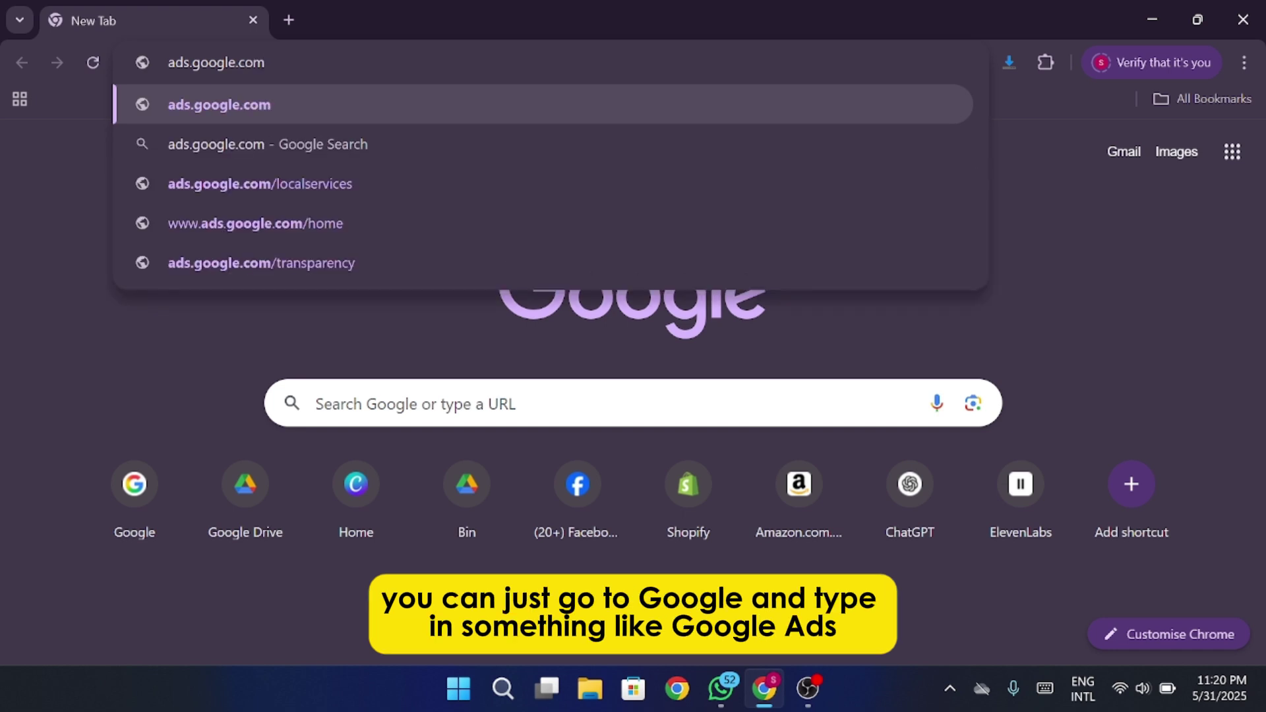
pyautogui.press('Return')
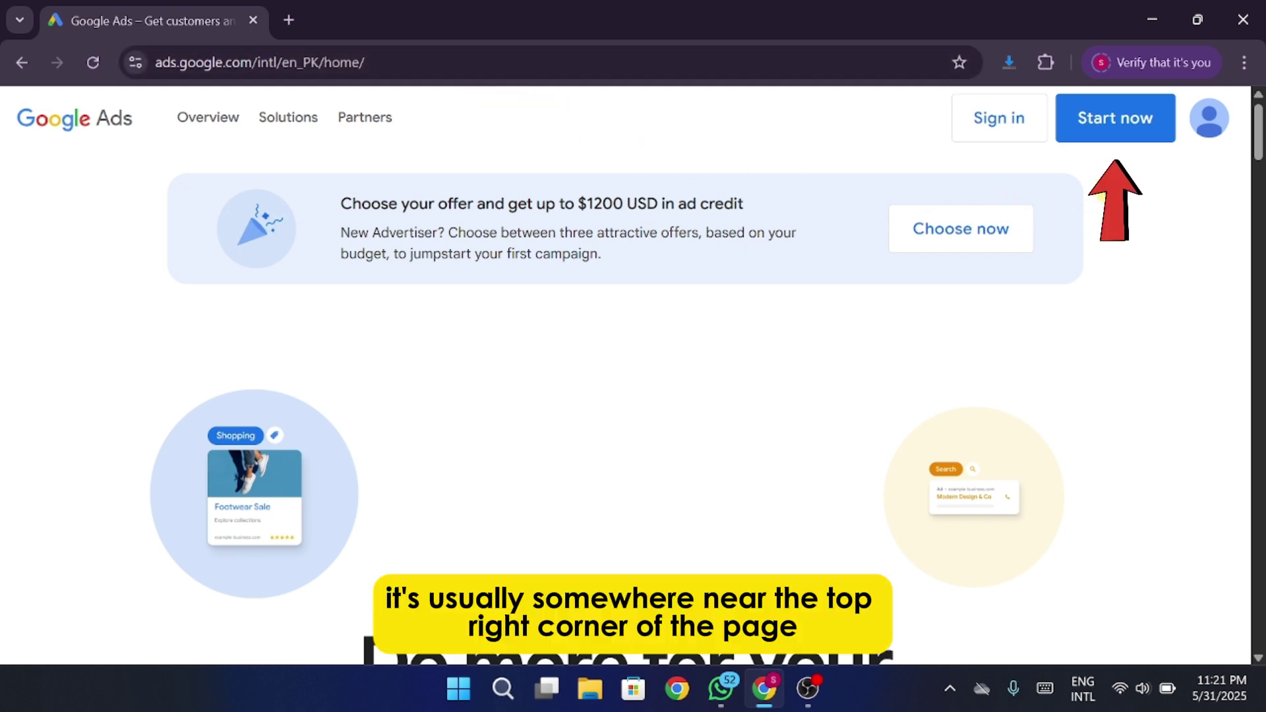
# Step: Start the Google Ads signup and verify the account with a Face passkey in Windows Security
pyautogui.click(1115, 139)
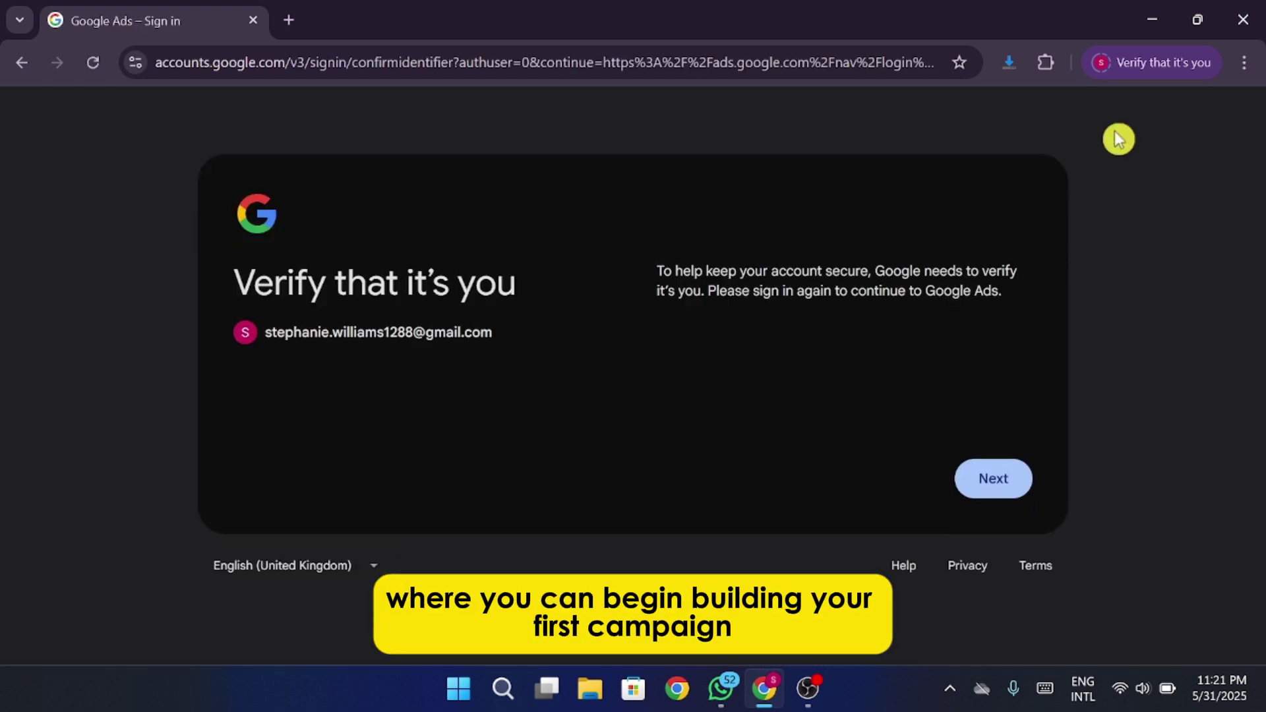
pyautogui.click(998, 482)
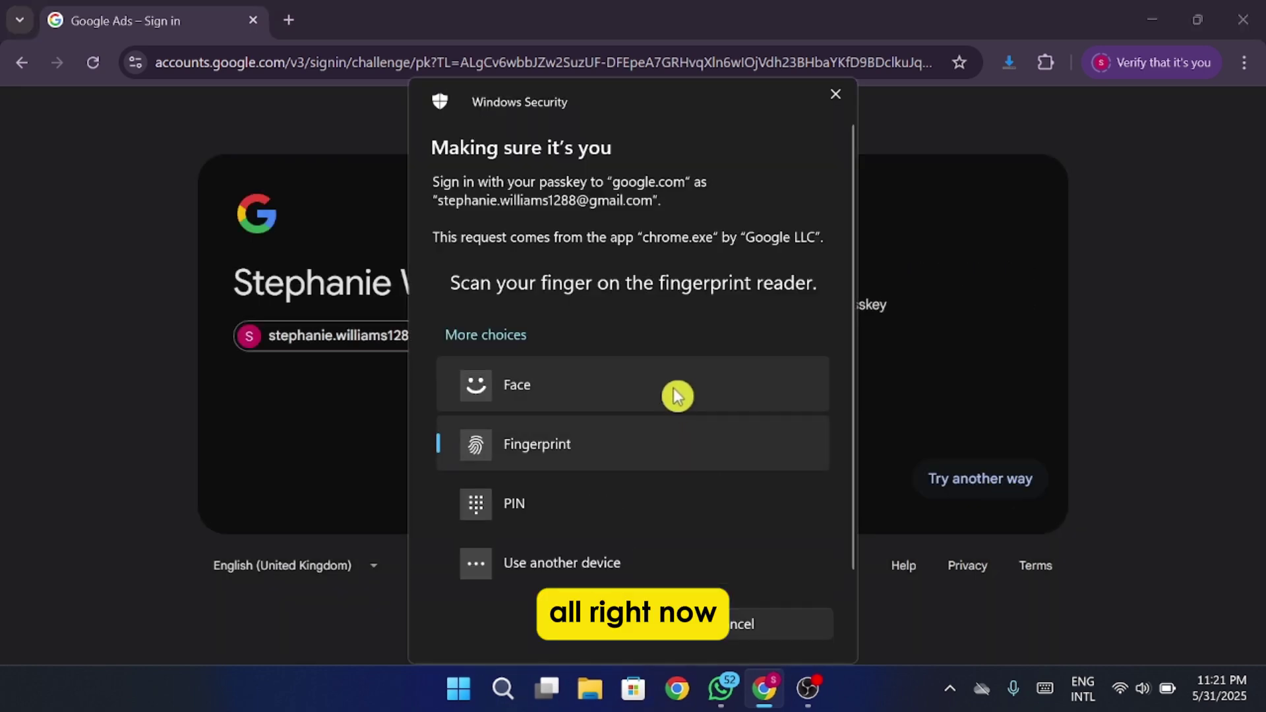
pyautogui.click(676, 396)
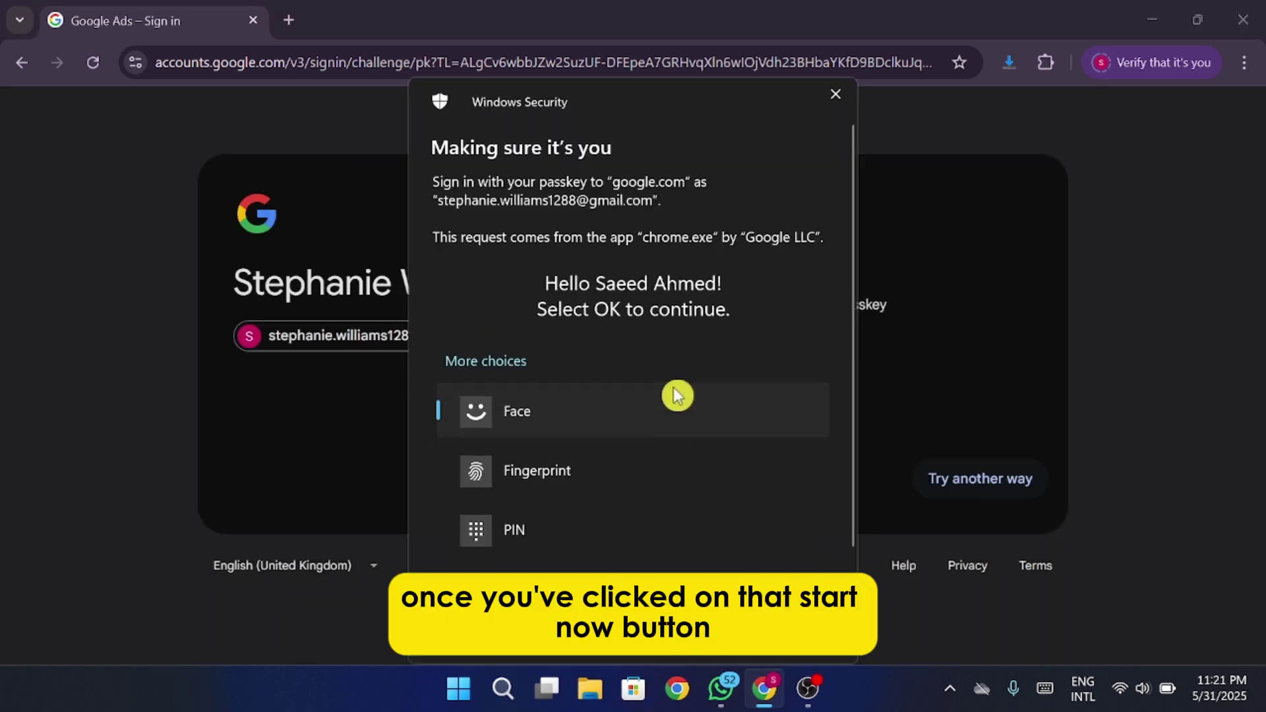
pyautogui.click(591, 630)
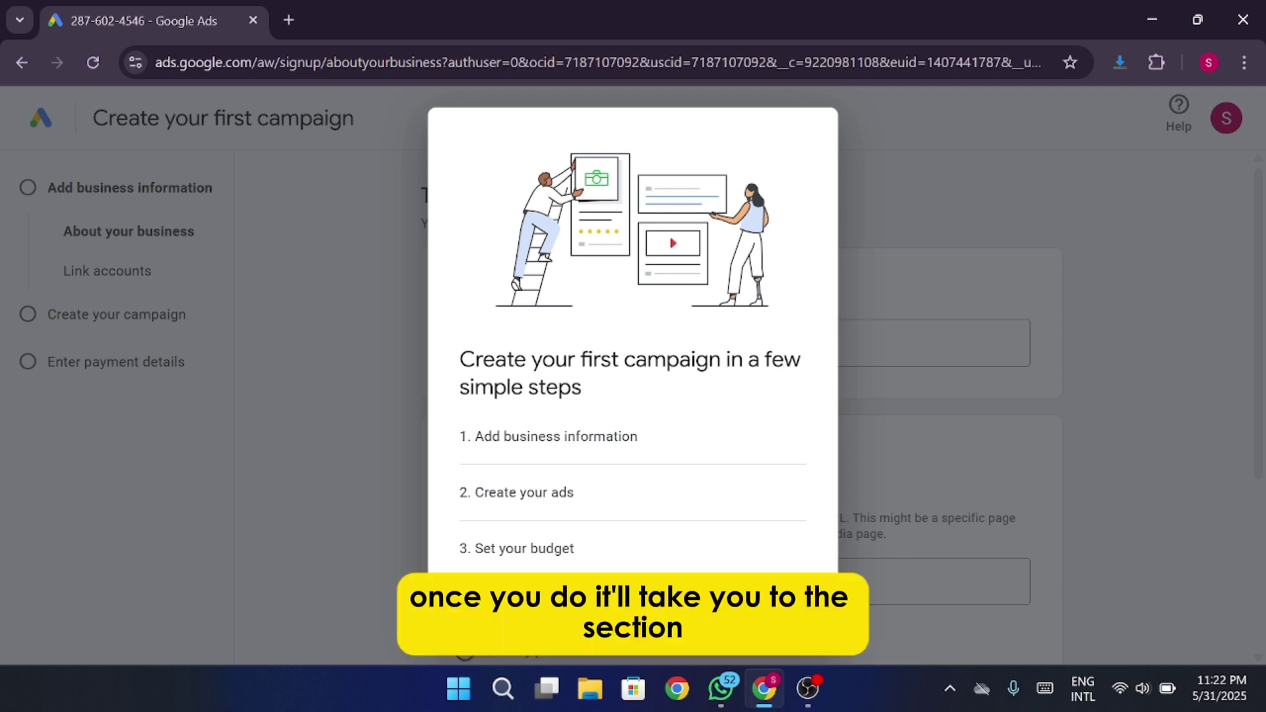
# Step: Close the 'Create your first campaign' intro dialog and focus the empty business name field
pyautogui.click(633, 613)
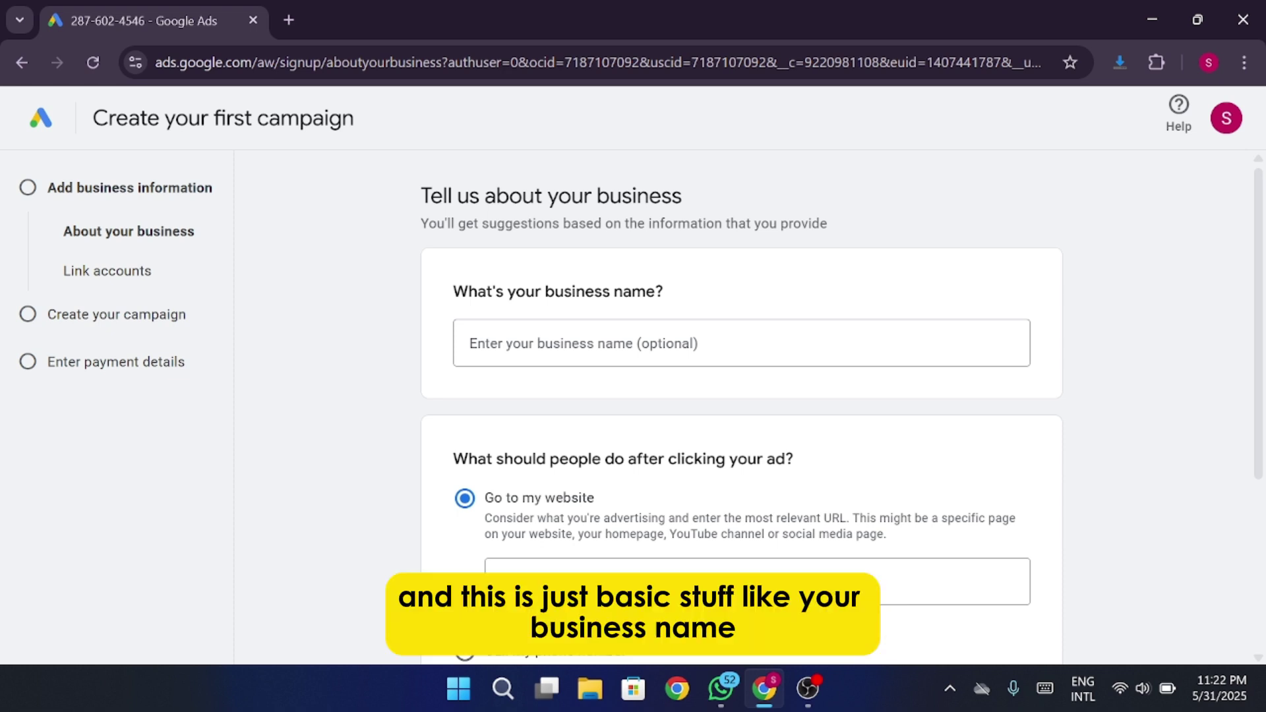
pyautogui.click(617, 353)
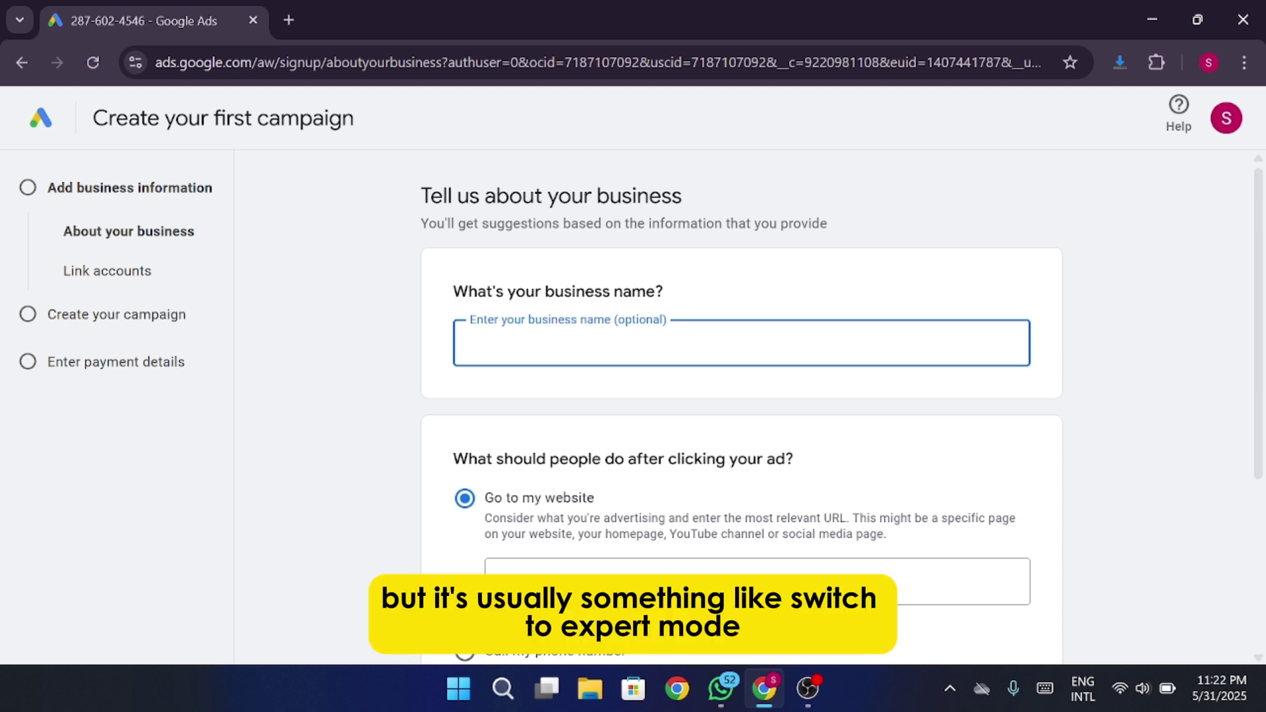
pyautogui.scroll(-4, 620, 353)
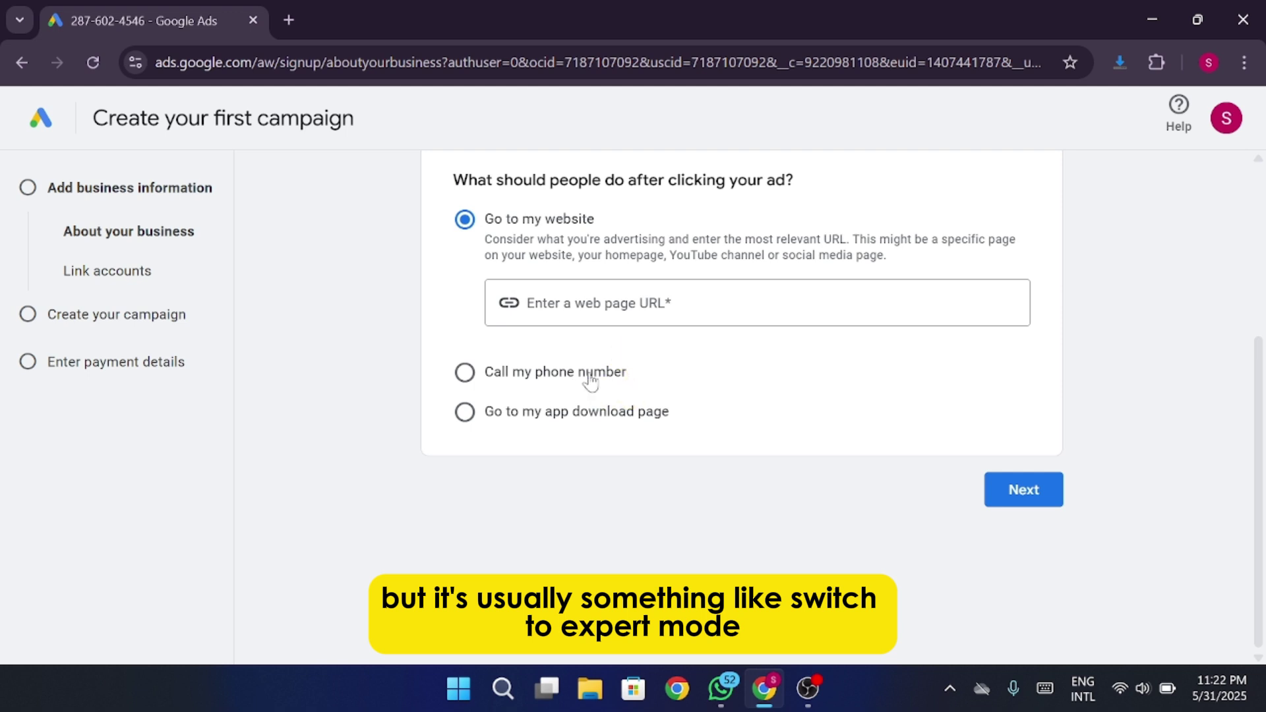
pyautogui.scroll(1, 608, 378)
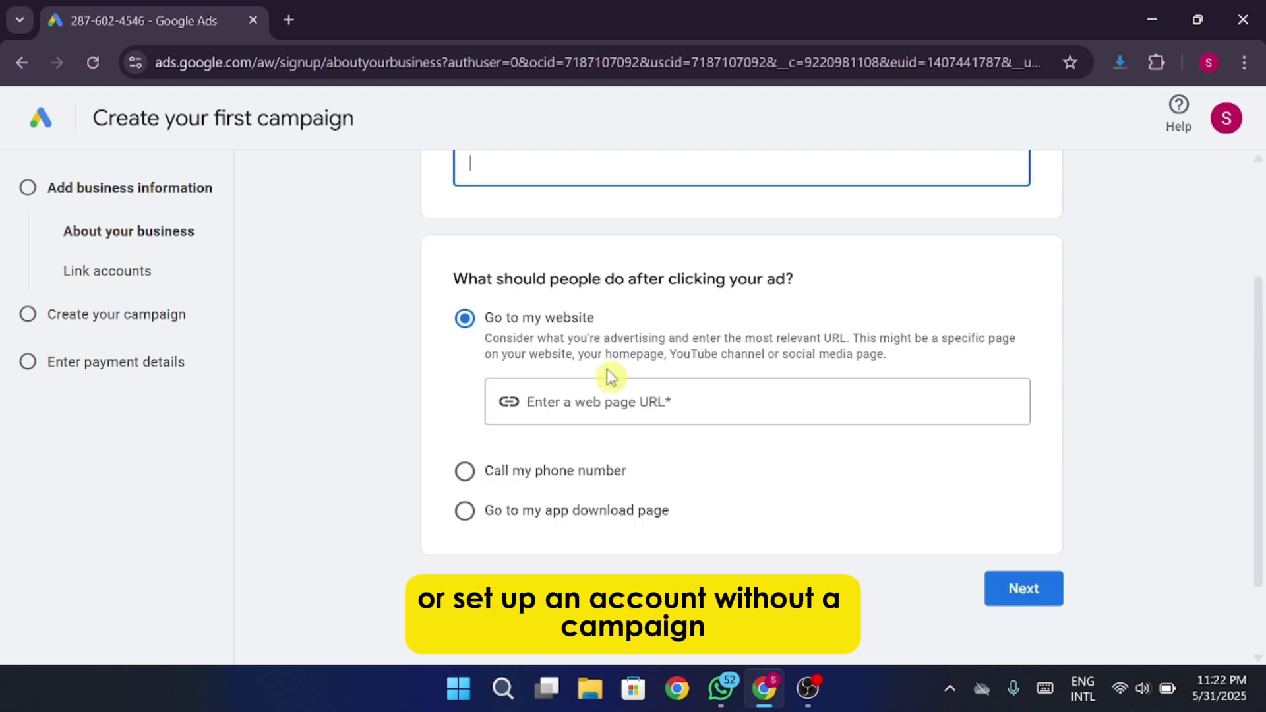
pyautogui.scroll(1, 611, 377)
pyautogui.scroll(1, 611, 377)
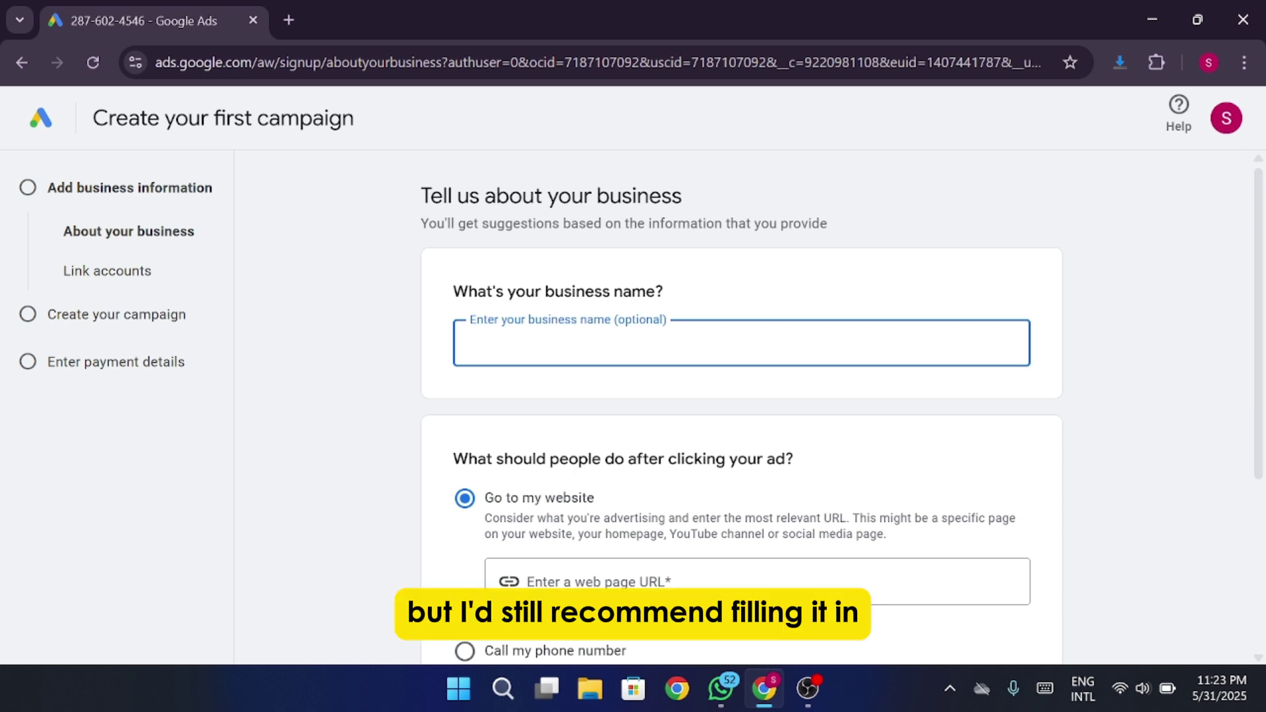
# Step: Enter App Tutor as the business name
pyautogui.write('A')
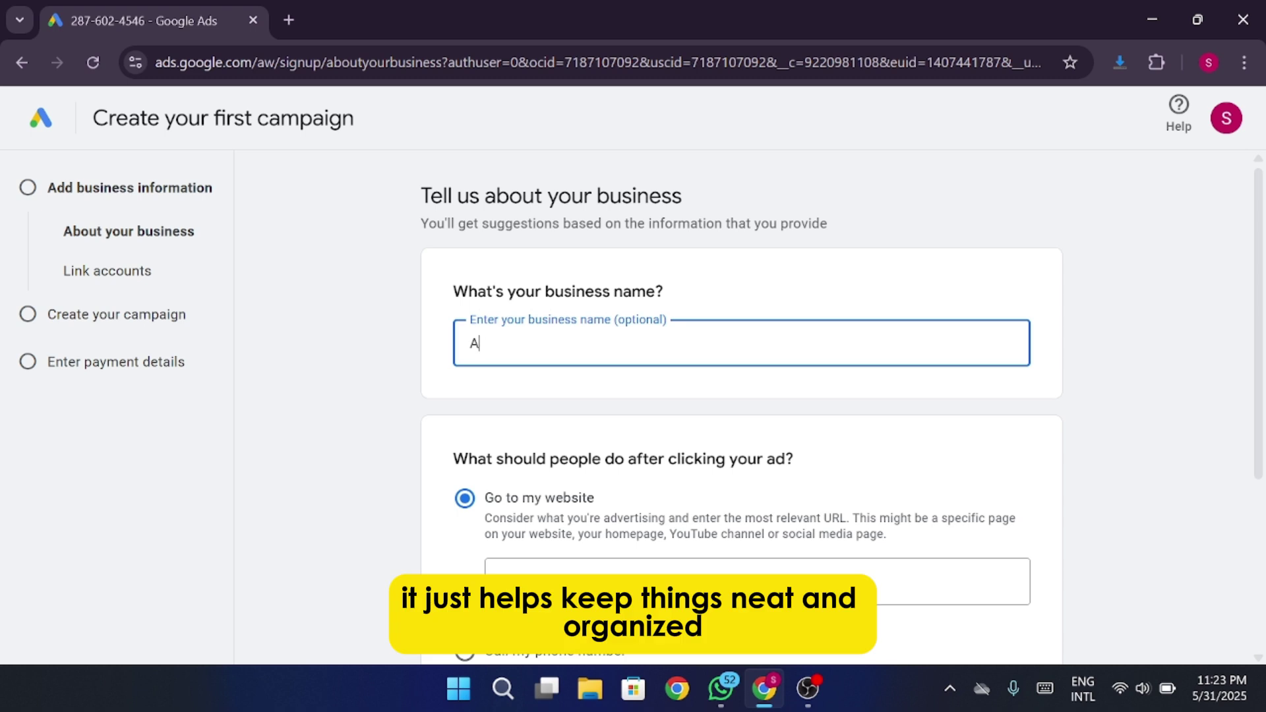
pyautogui.write('pp Tu')
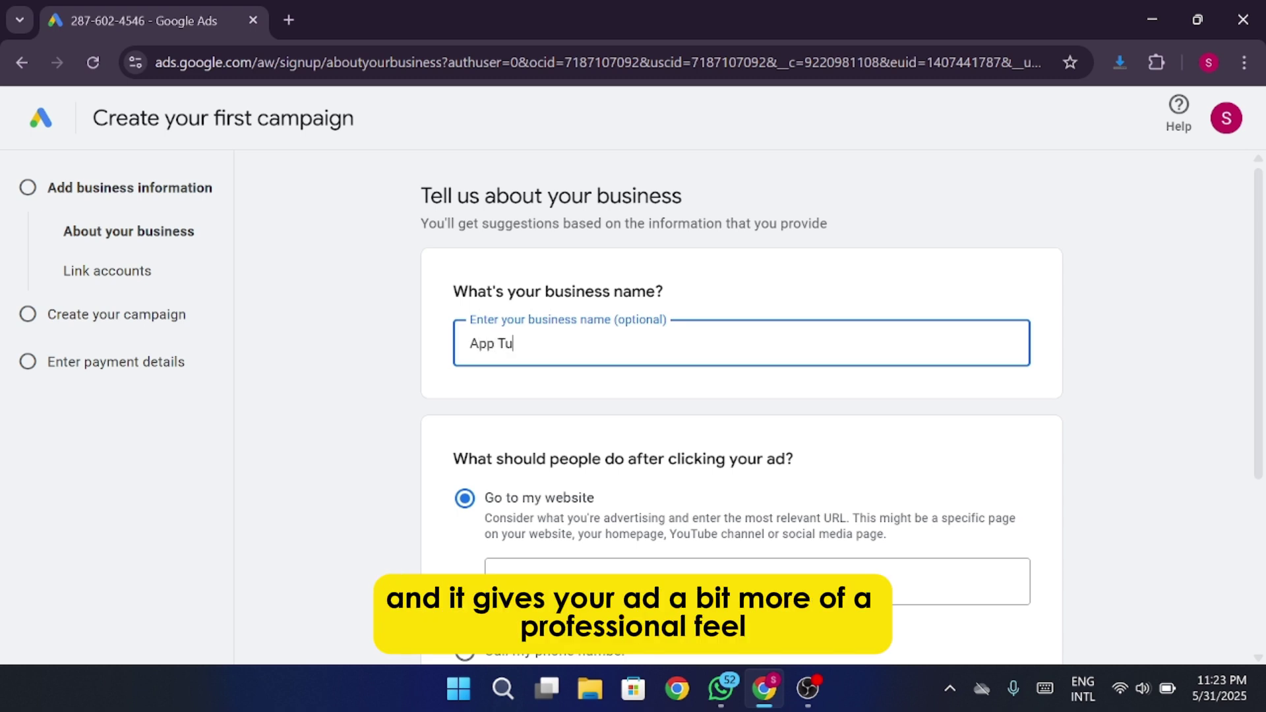
pyautogui.write('tor')
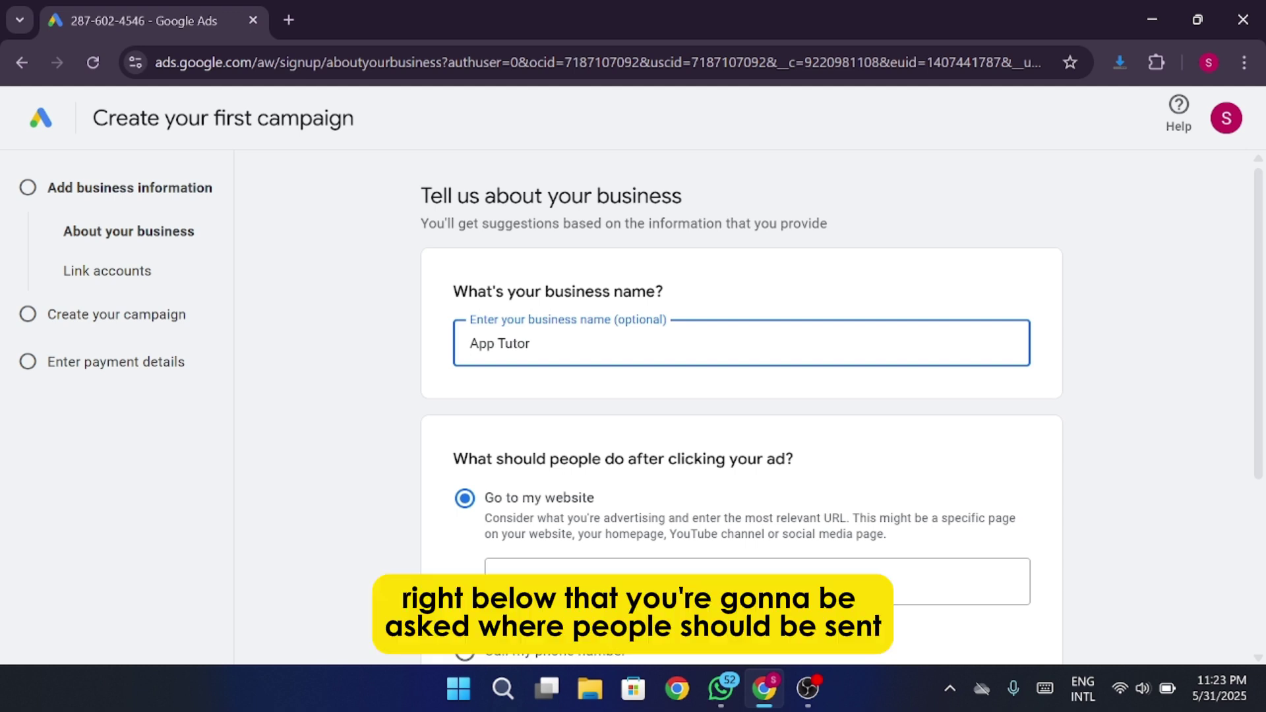
pyautogui.scroll(-1, 742, 396)
pyautogui.scroll(-1, 597, 340)
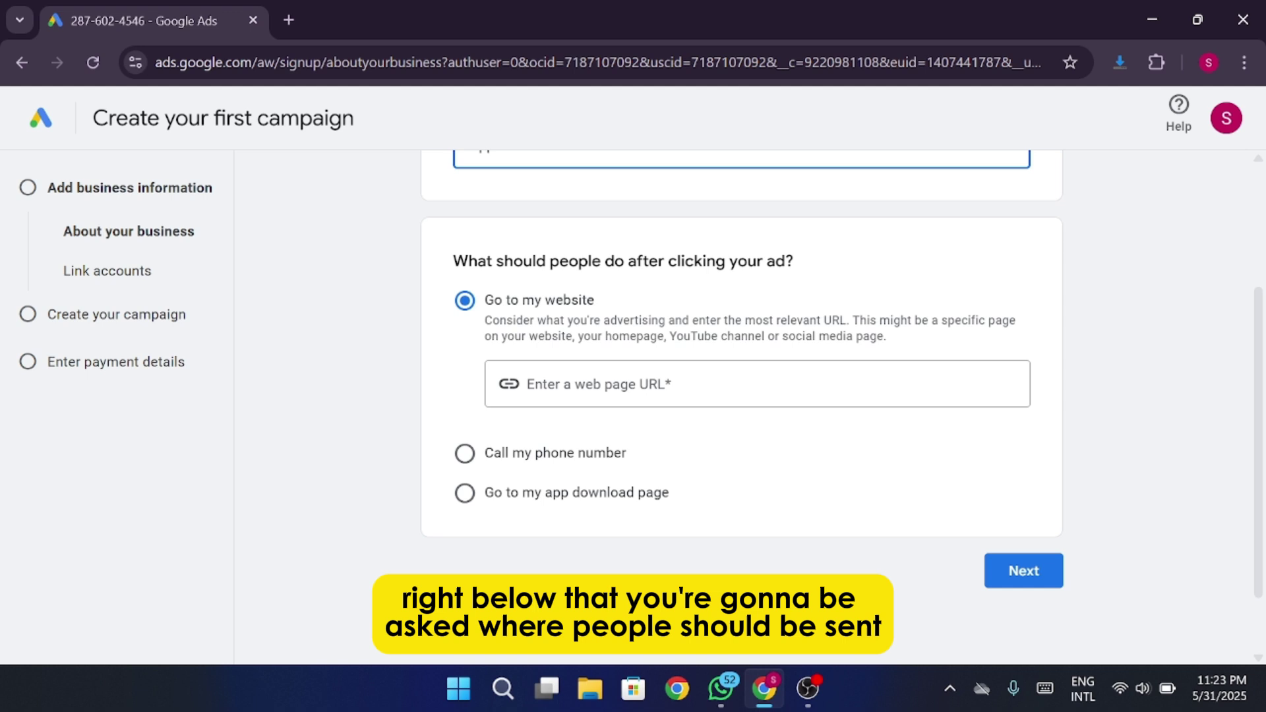
pyautogui.click(587, 377)
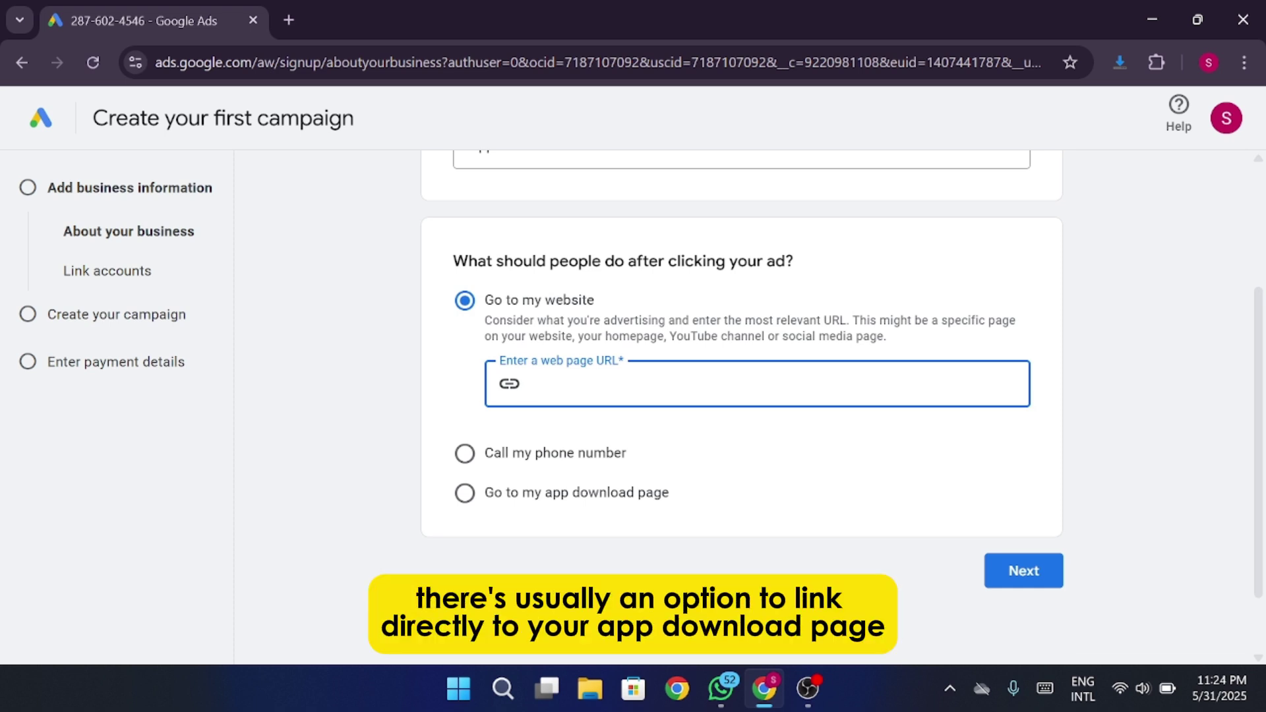
# Step: Try the phone call and app download options, then settle on Go to my website
pyautogui.click(528, 454)
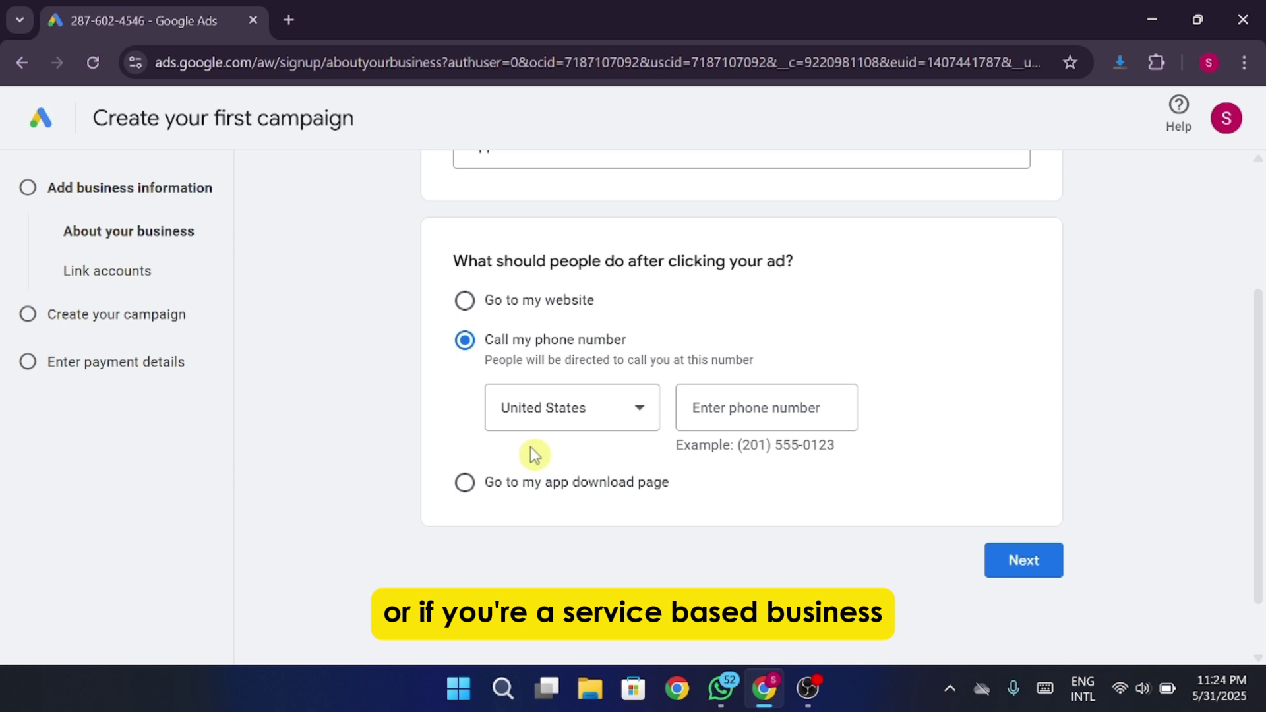
pyautogui.click(538, 483)
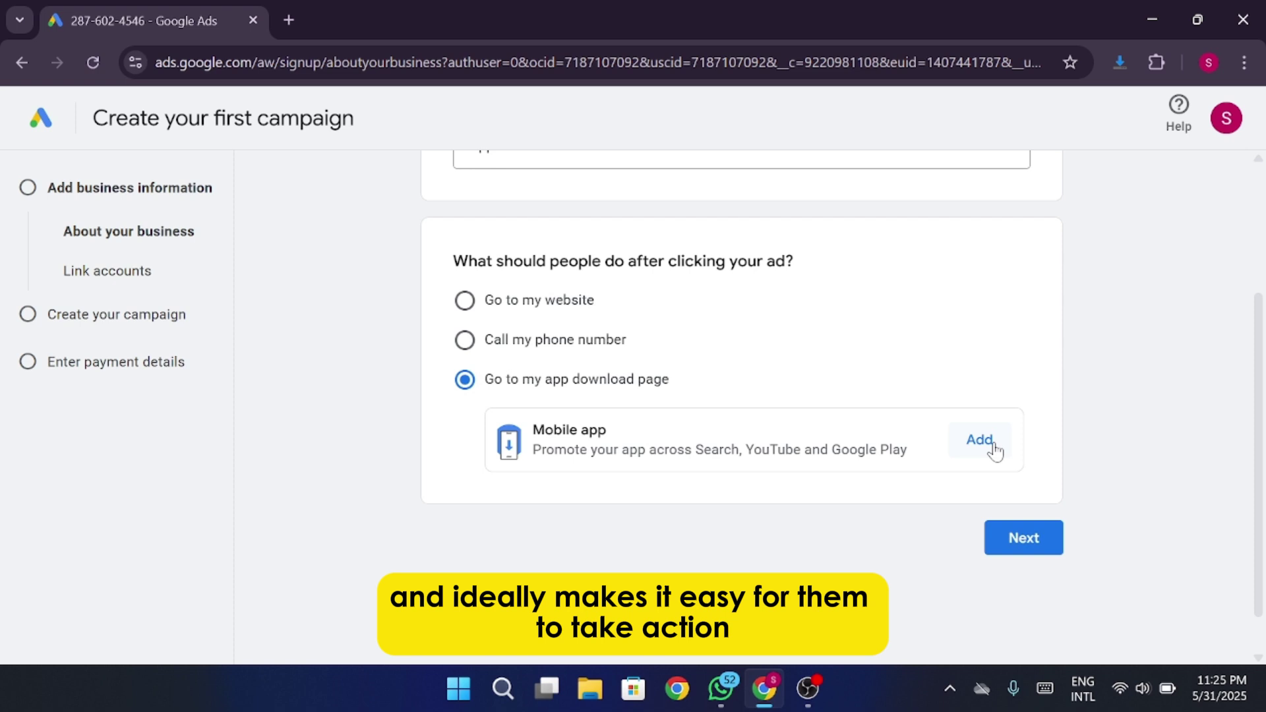
pyautogui.click(561, 343)
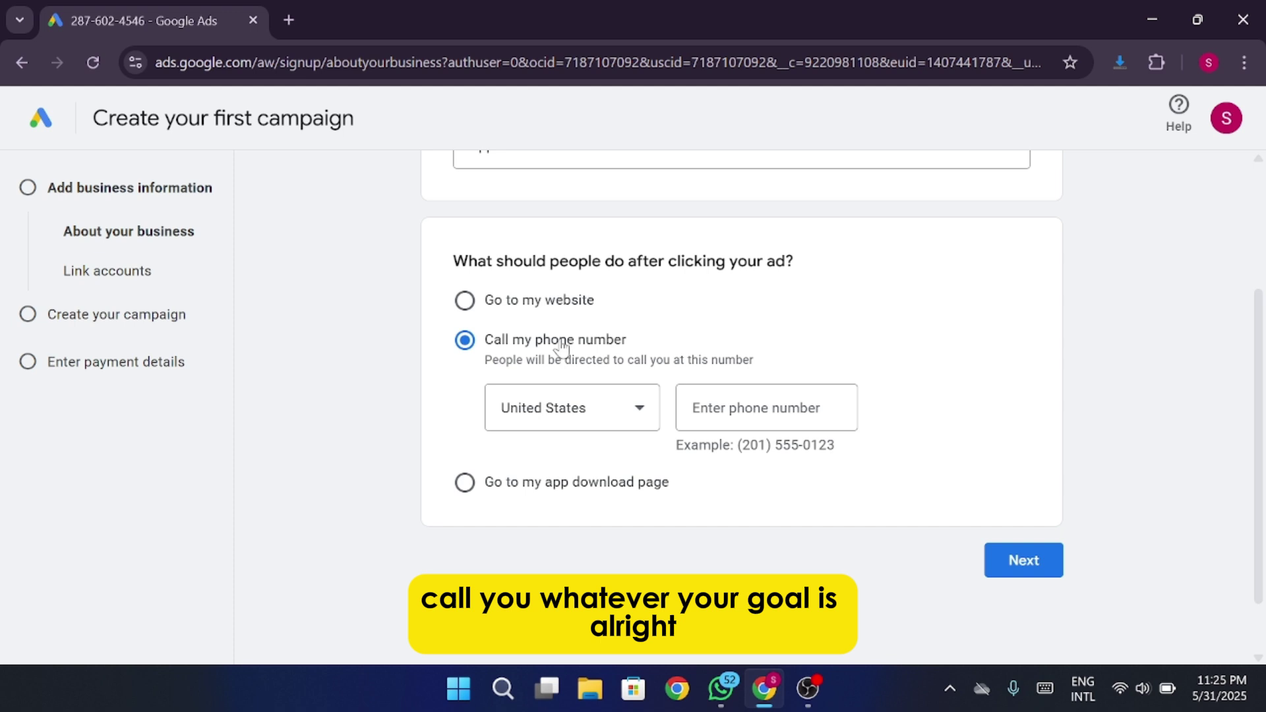
pyautogui.click(535, 303)
pyautogui.click(528, 383)
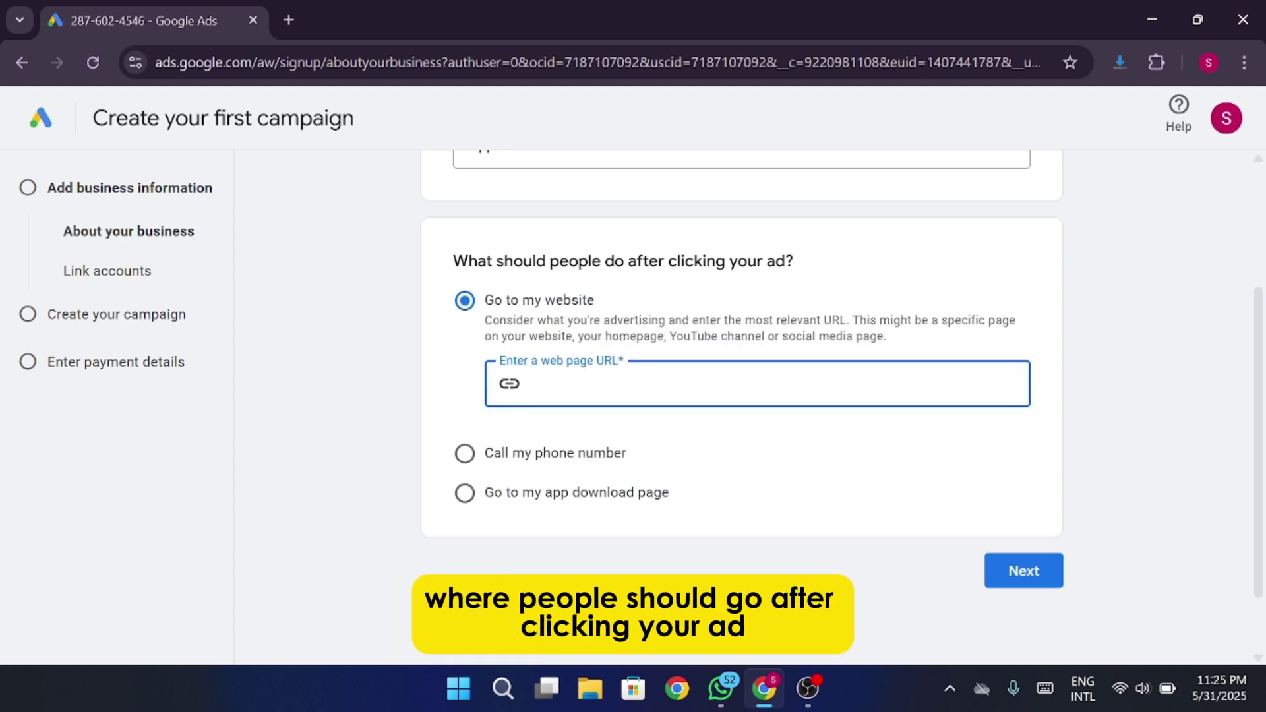
pyautogui.write('https://www.youtube.com/@app_tutor')
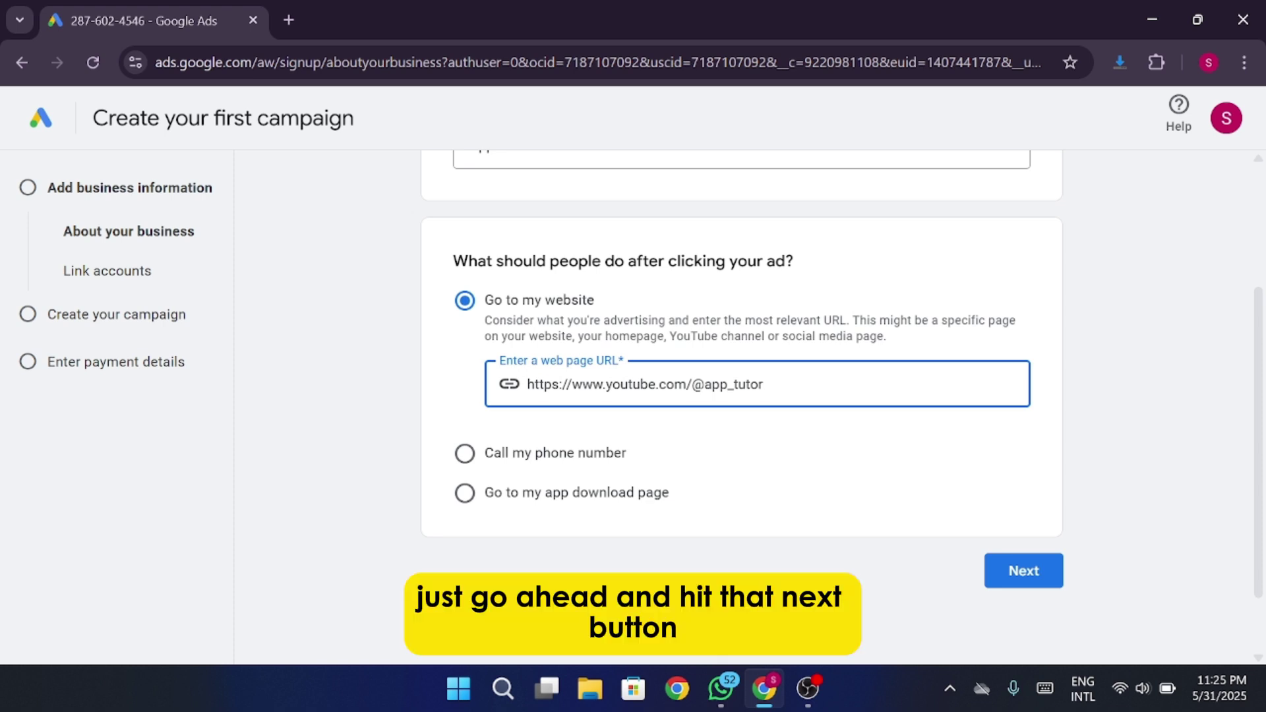
pyautogui.click(1028, 583)
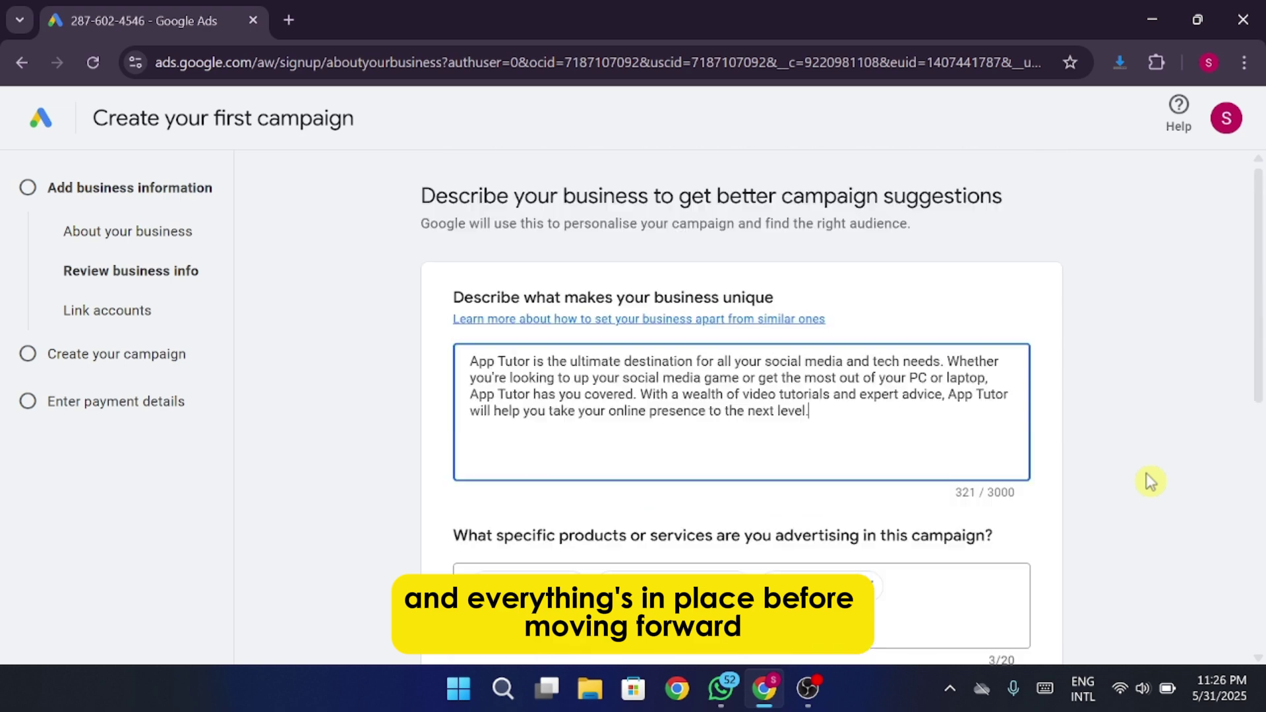
pyautogui.scroll(-2, 1150, 481)
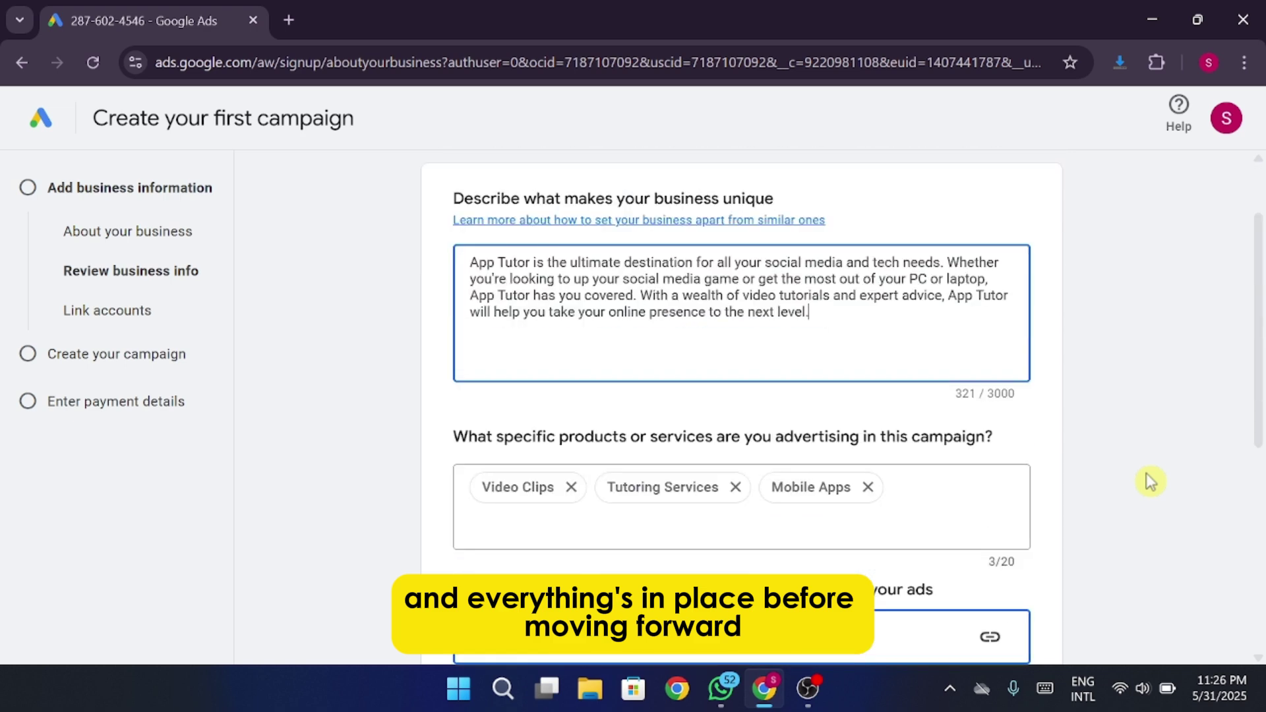
pyautogui.scroll(-6, 1151, 482)
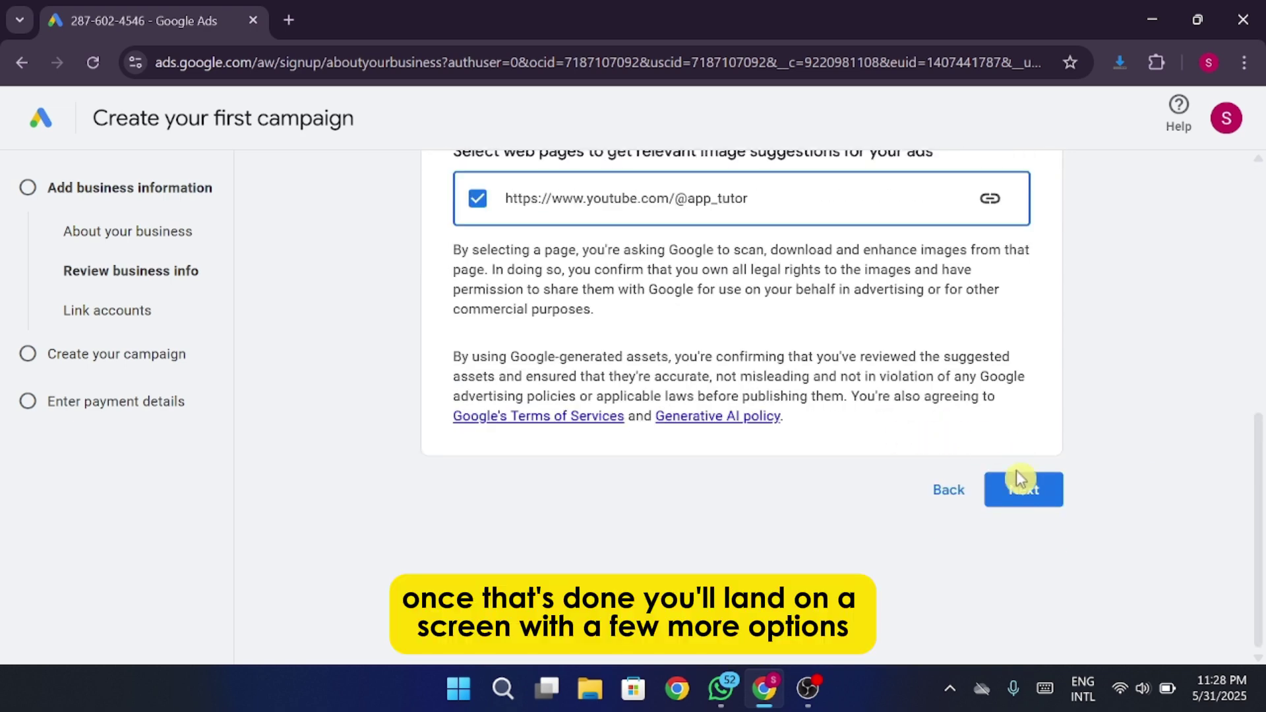
pyautogui.click(1024, 491)
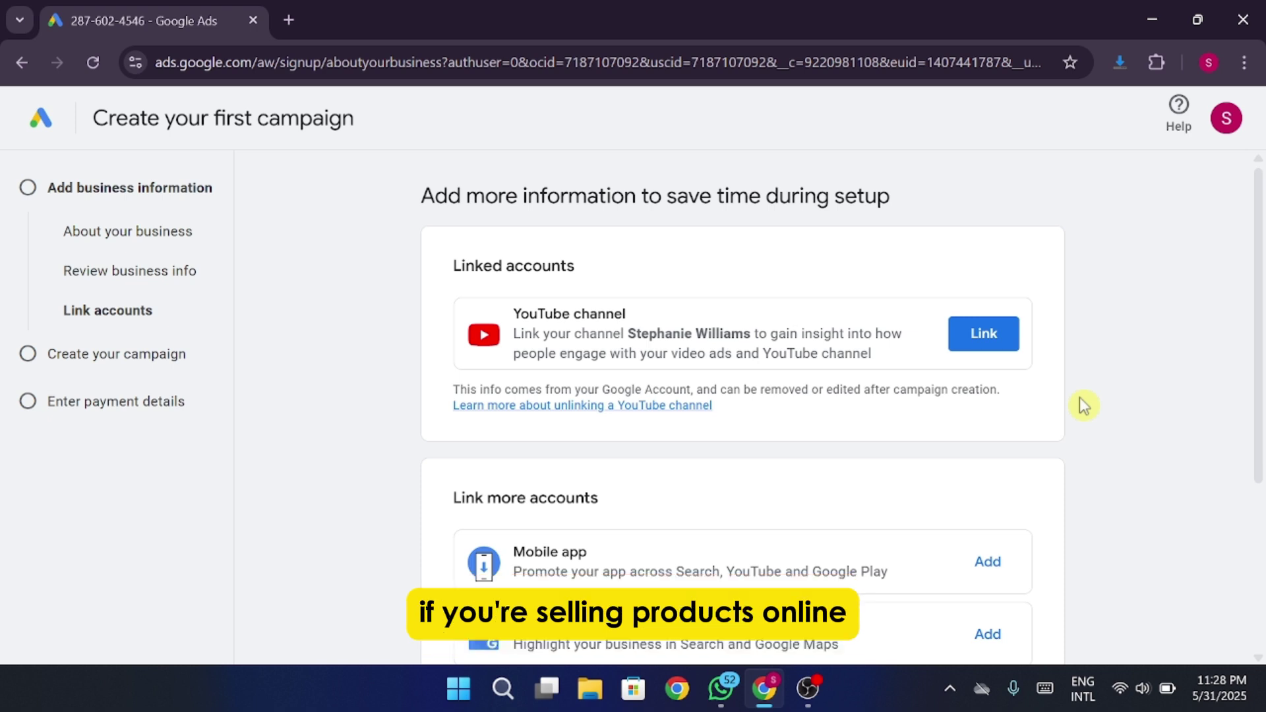
# Step: Skip linking a YouTube channel or other accounts on the Link accounts page
pyautogui.scroll(-3, 1083, 405)
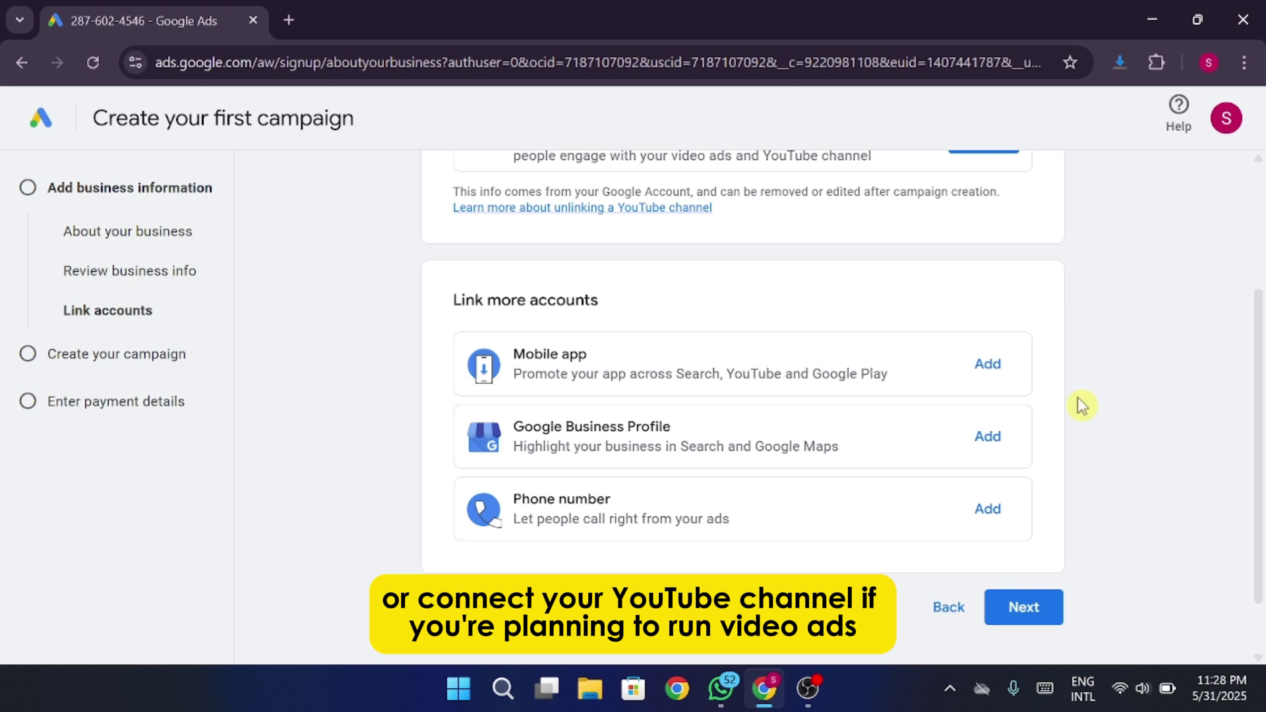
pyautogui.scroll(3, 1083, 405)
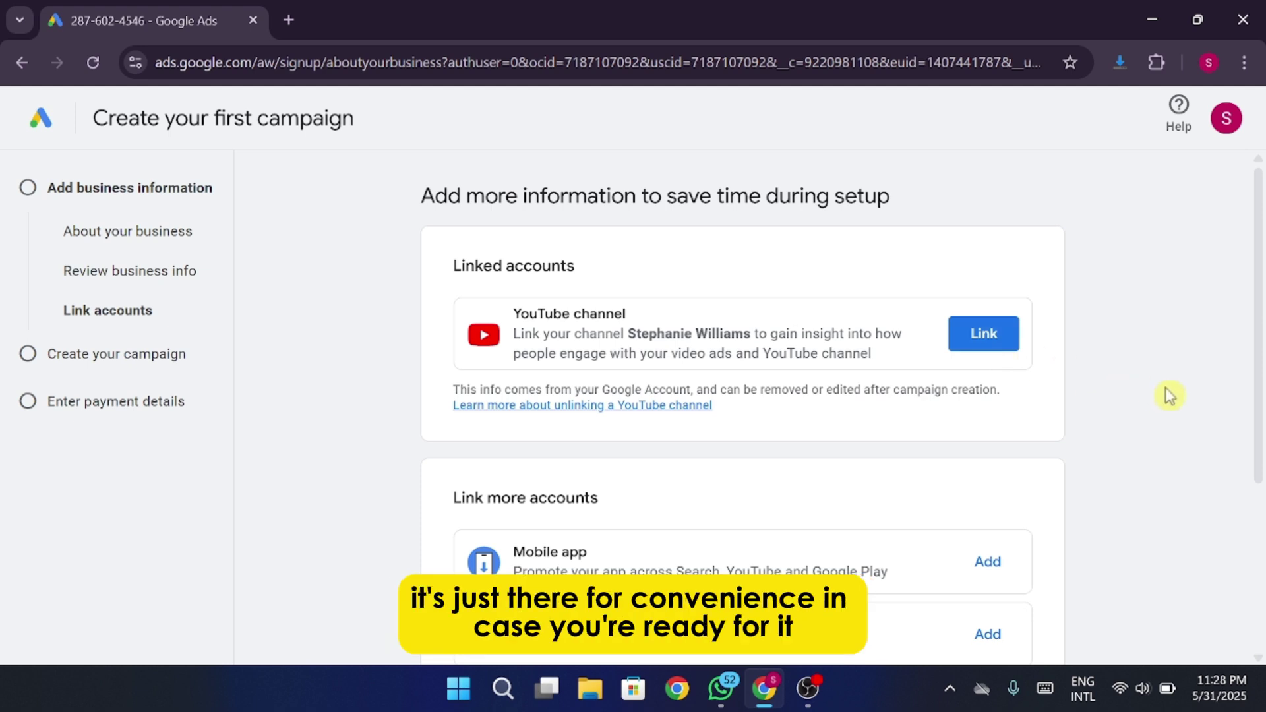
pyautogui.scroll(-3, 1169, 396)
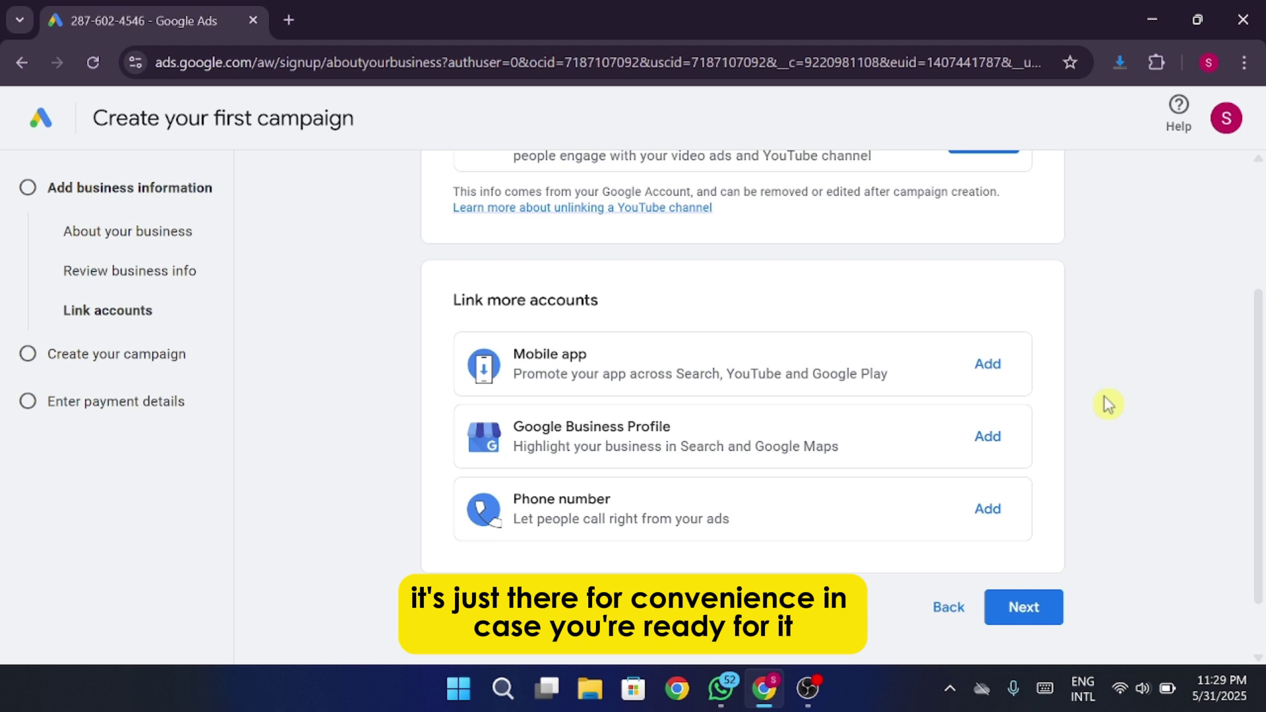
pyautogui.click(466, 606)
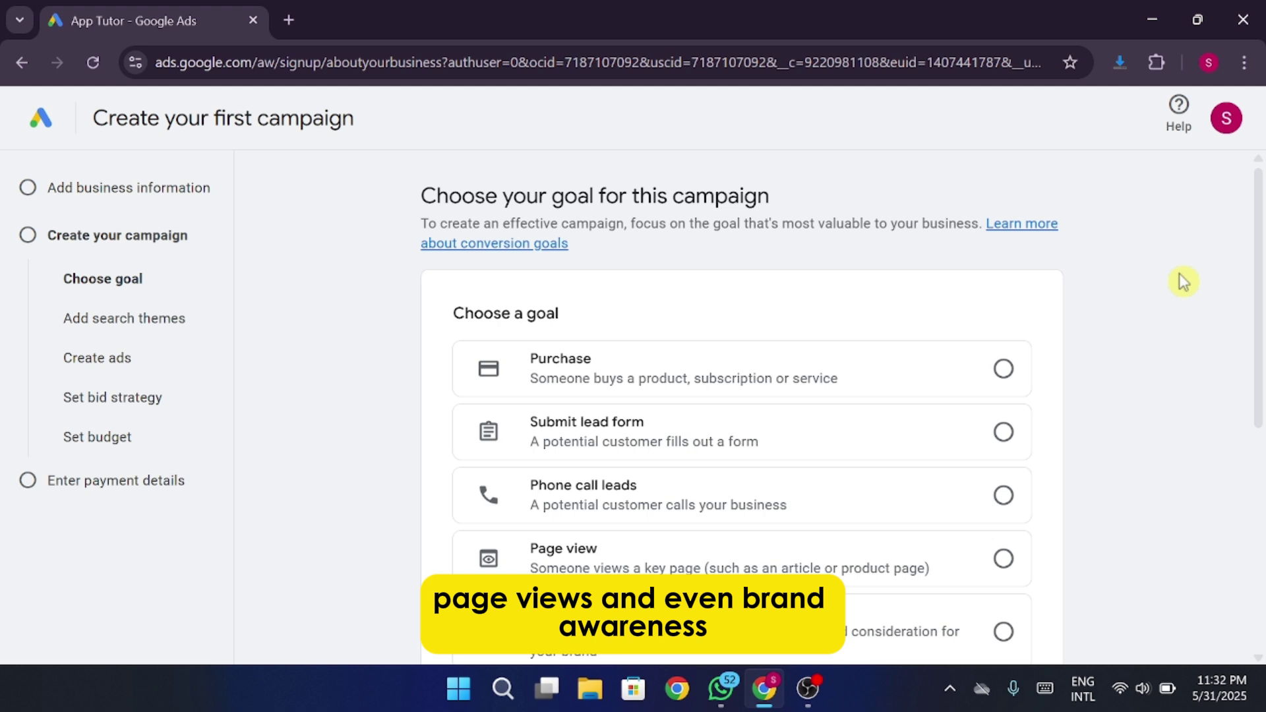
# Step: Choose Page view as the campaign goal, review the full goal list, and continue
pyautogui.middleClick(1180, 280)
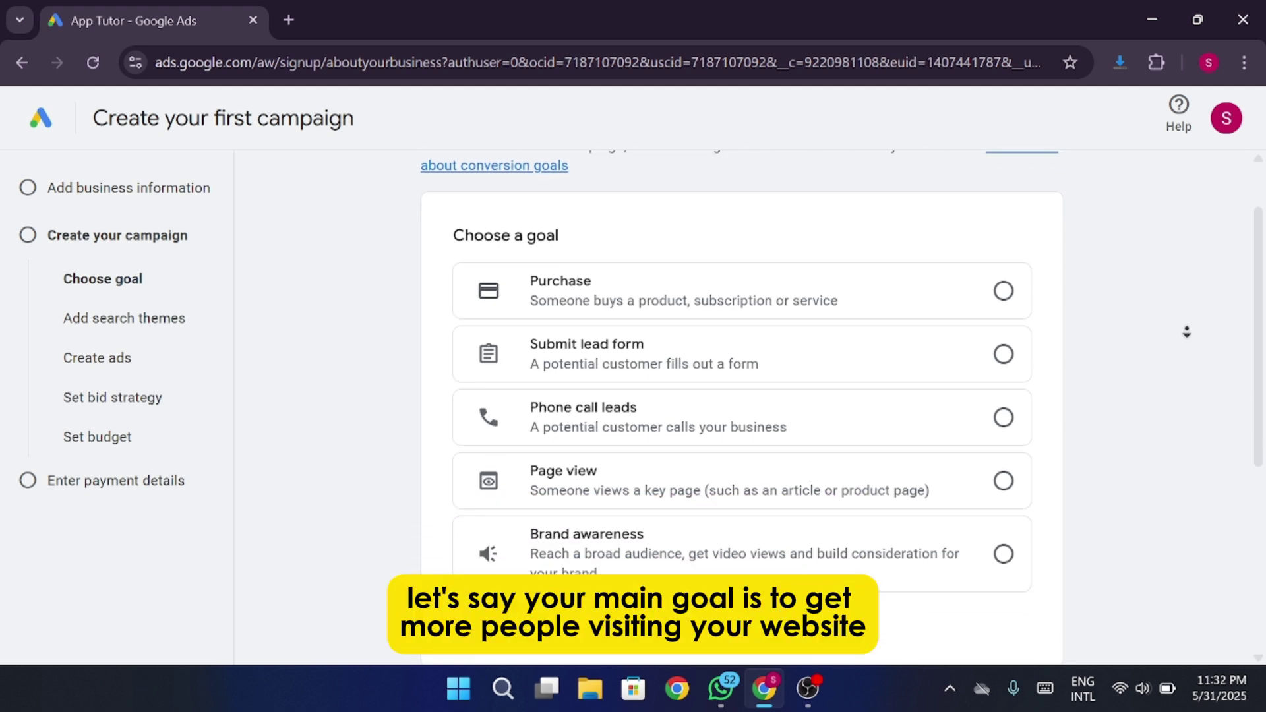
pyautogui.middleClick(1199, 288)
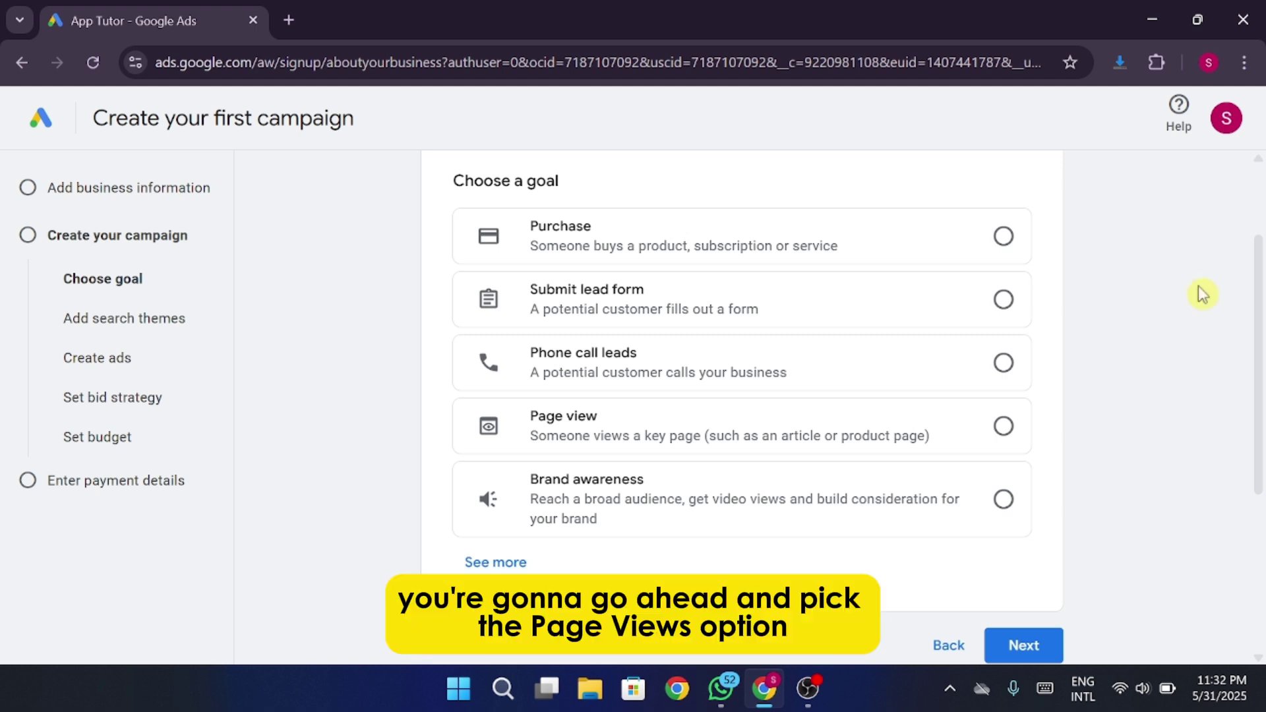
pyautogui.click(1004, 427)
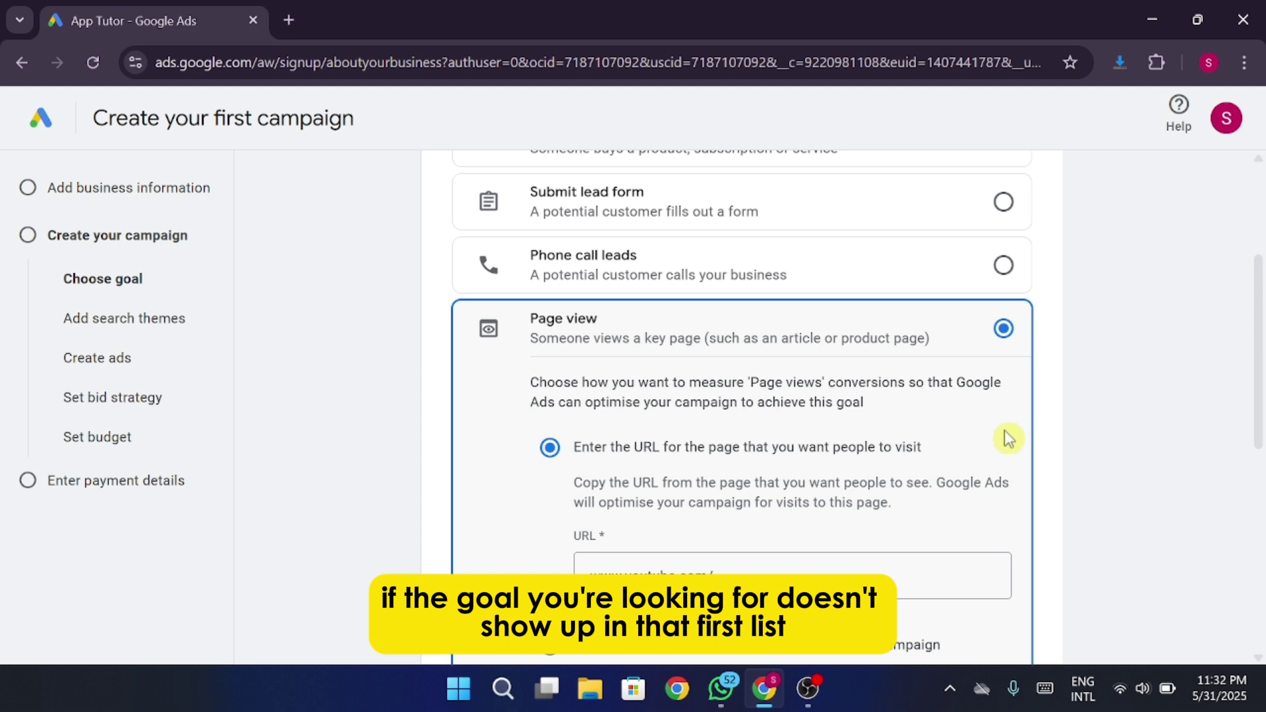
pyautogui.scroll(-3, 1007, 438)
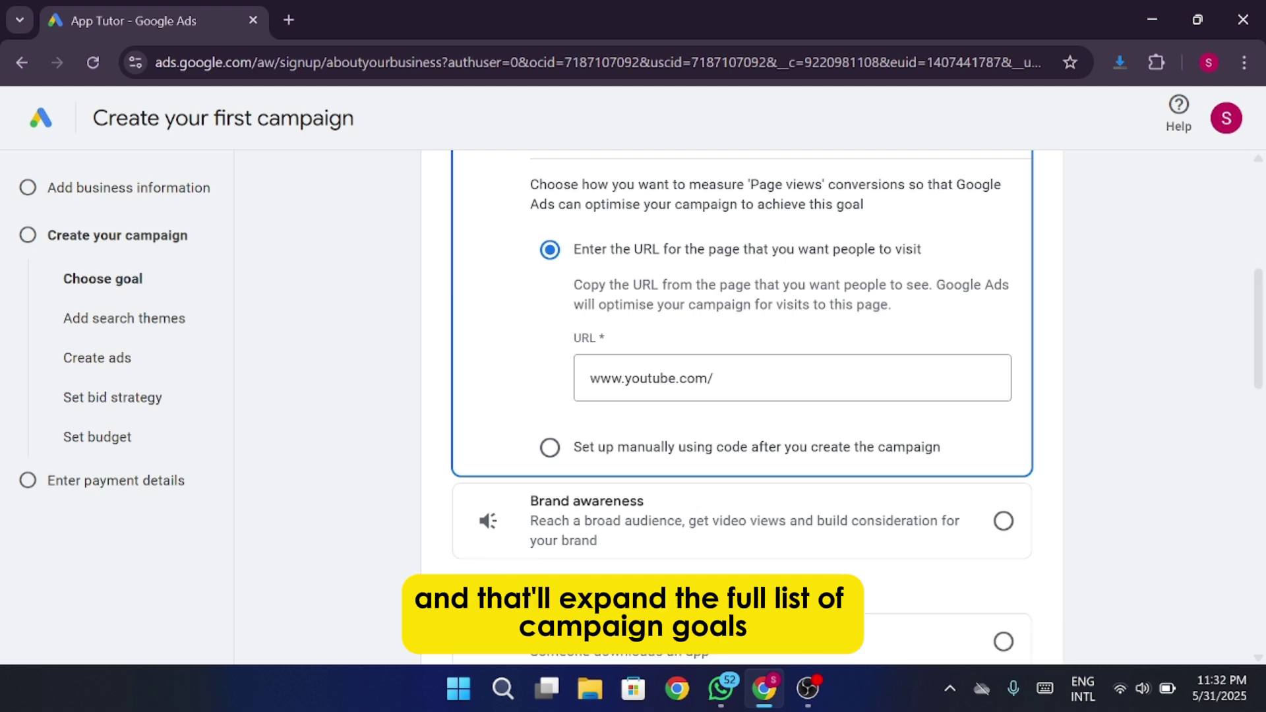
pyautogui.middleClick(1190, 493)
pyautogui.scroll(-5, 1169, 569)
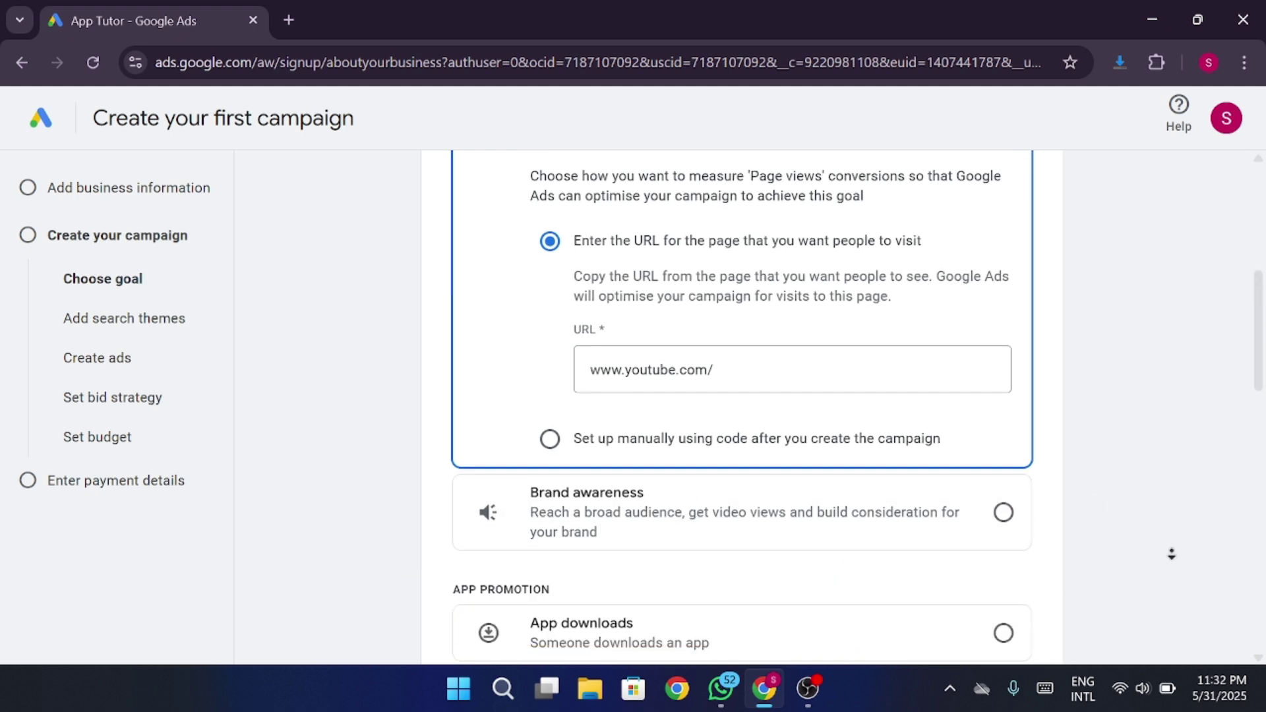
pyautogui.scroll(-4, 1169, 570)
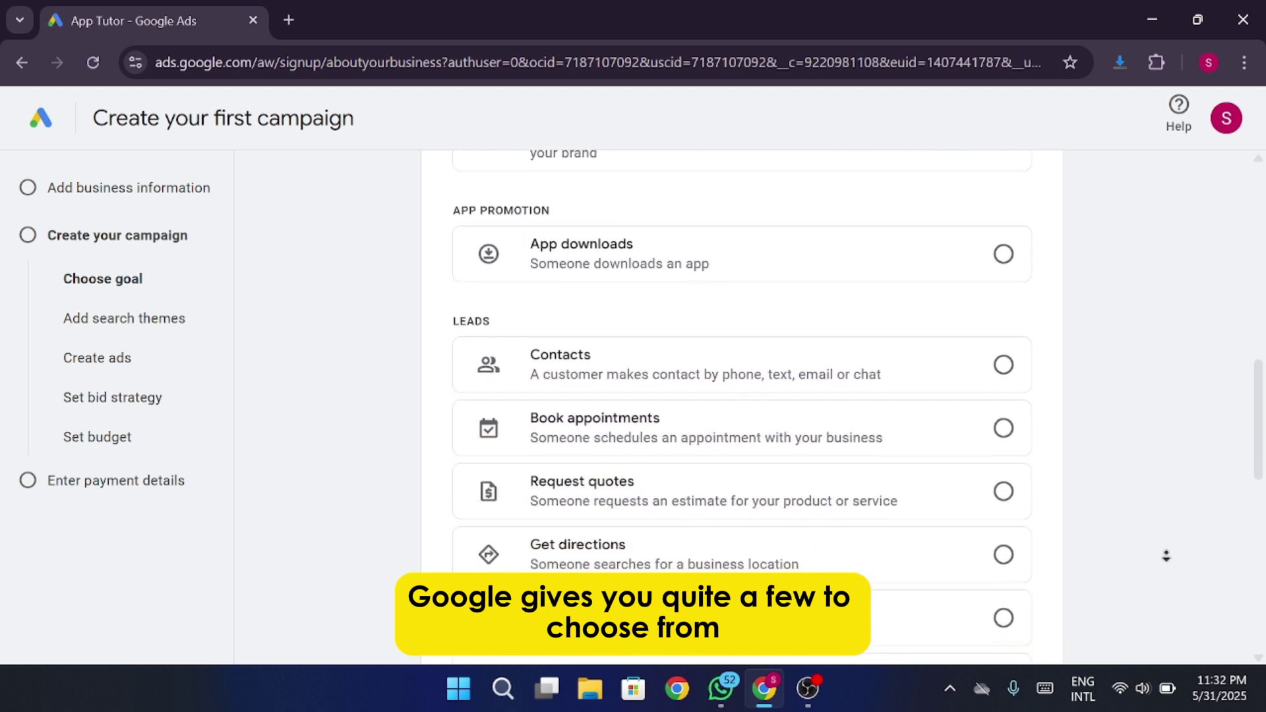
pyautogui.scroll(-2, 1164, 540)
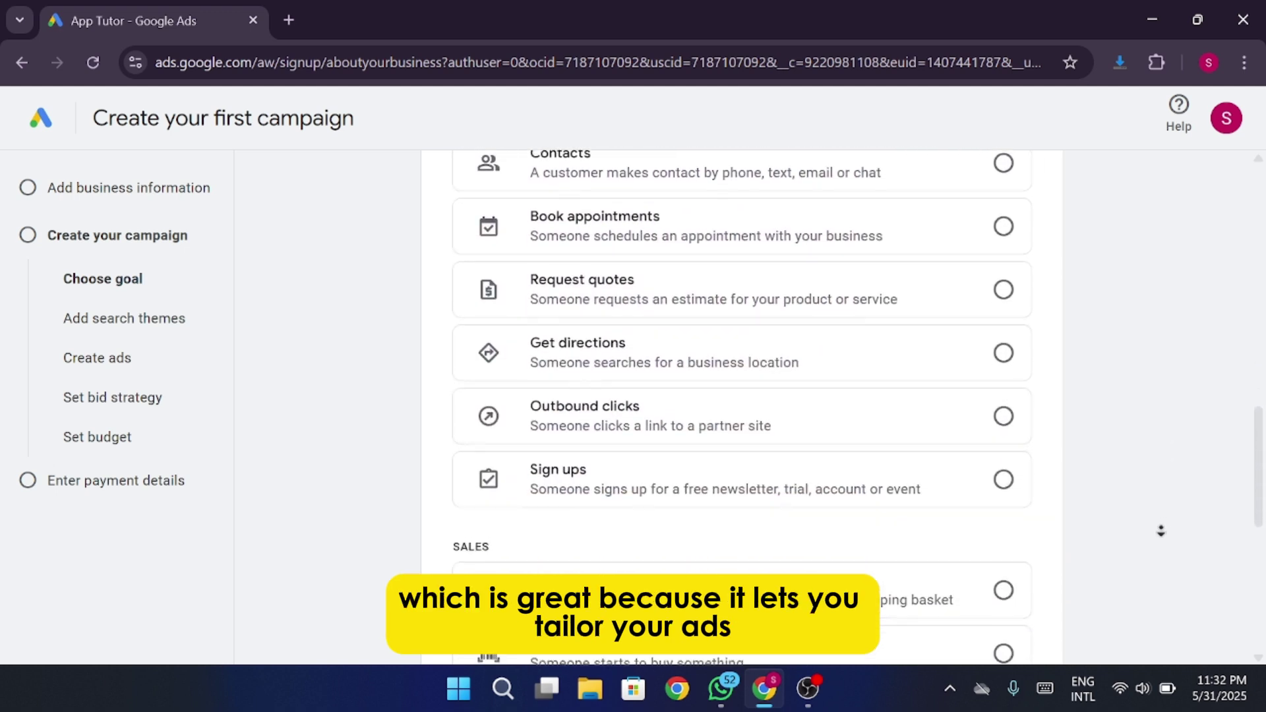
pyautogui.scroll(-2, 1154, 540)
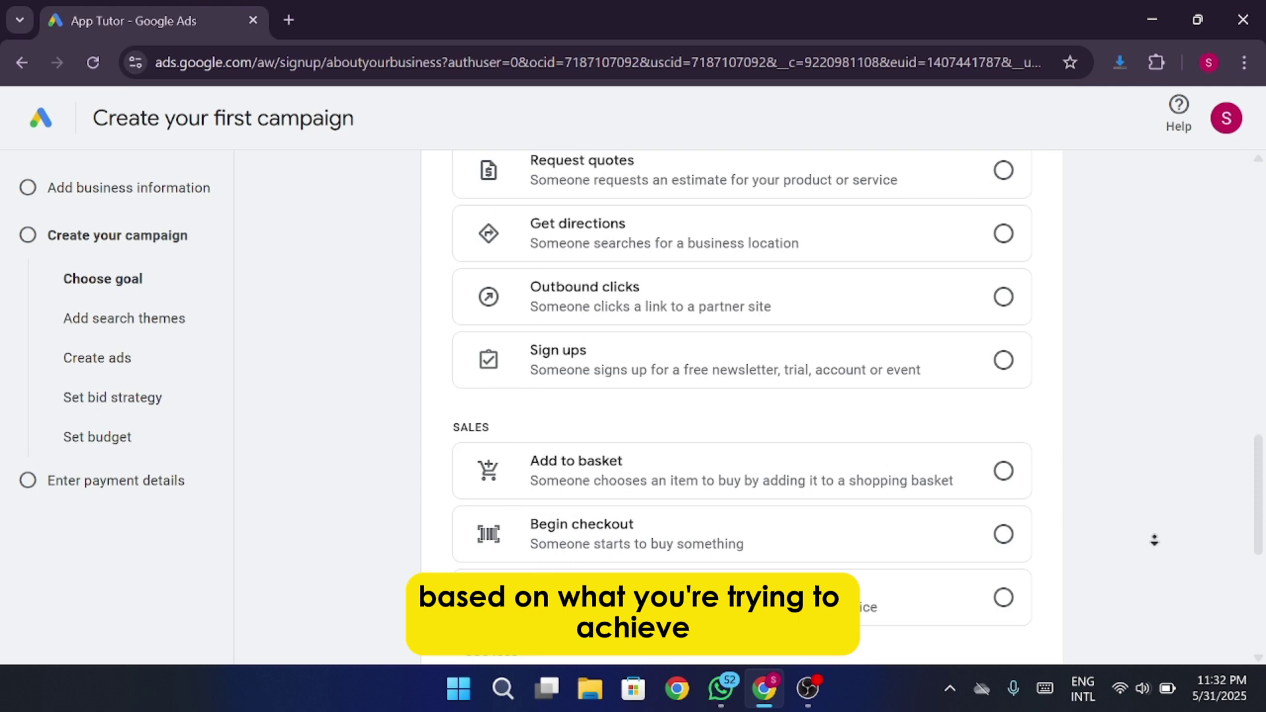
pyautogui.scroll(-1, 1153, 548)
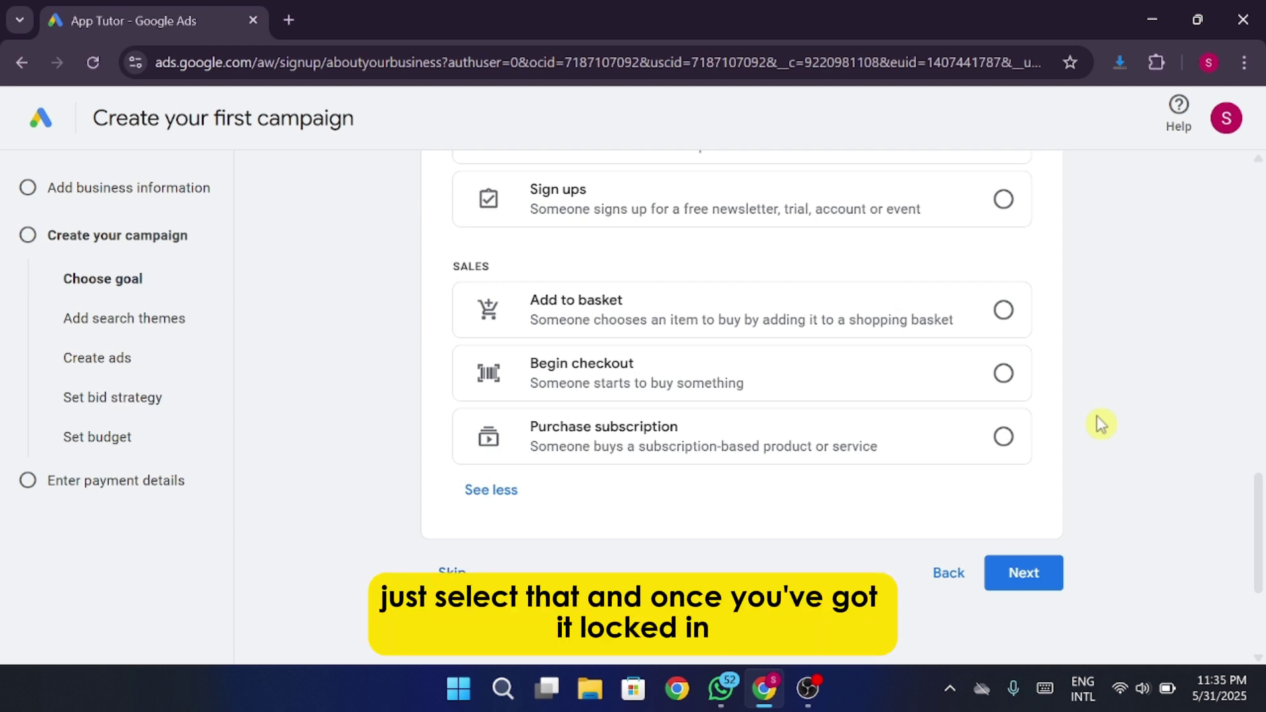
pyautogui.click(1048, 573)
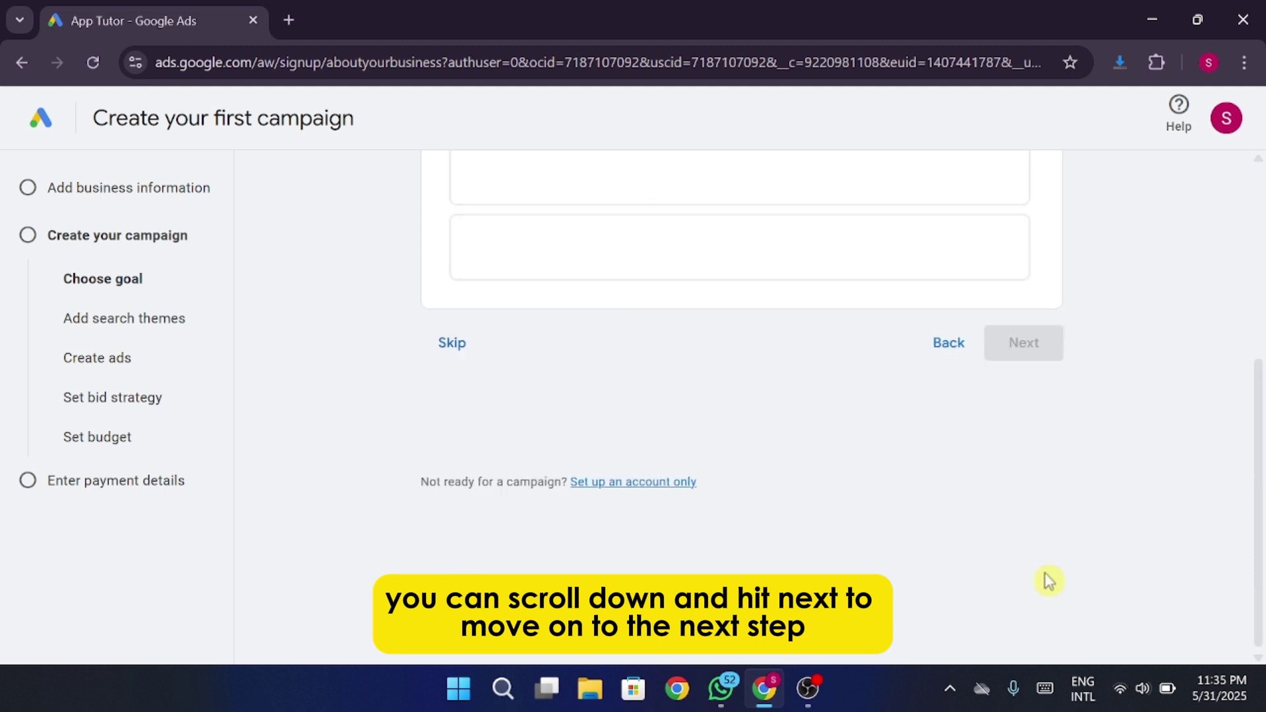
pyautogui.middleClick(1044, 573)
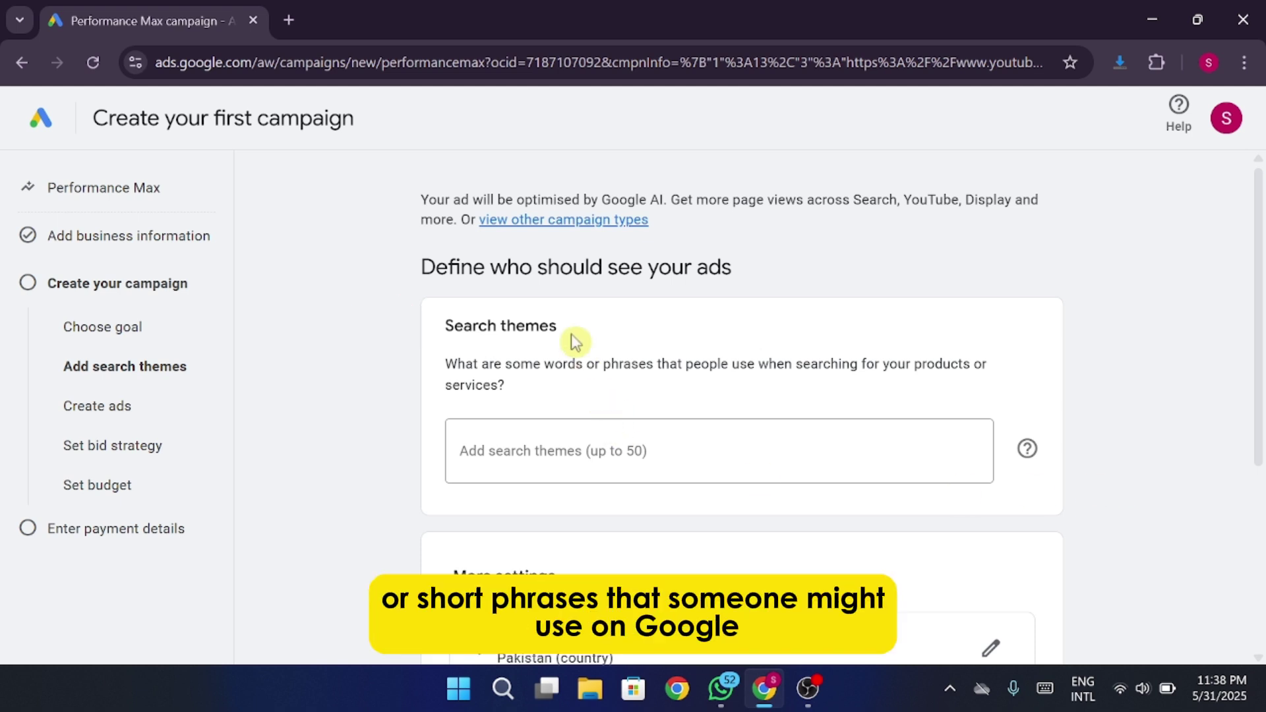
# Step: Add six search themes, starting with Subject Tutorials, including Educational Videos and Homework Help
pyautogui.moveTo(556, 326); pyautogui.dragTo(445, 326)
pyautogui.click(590, 343)
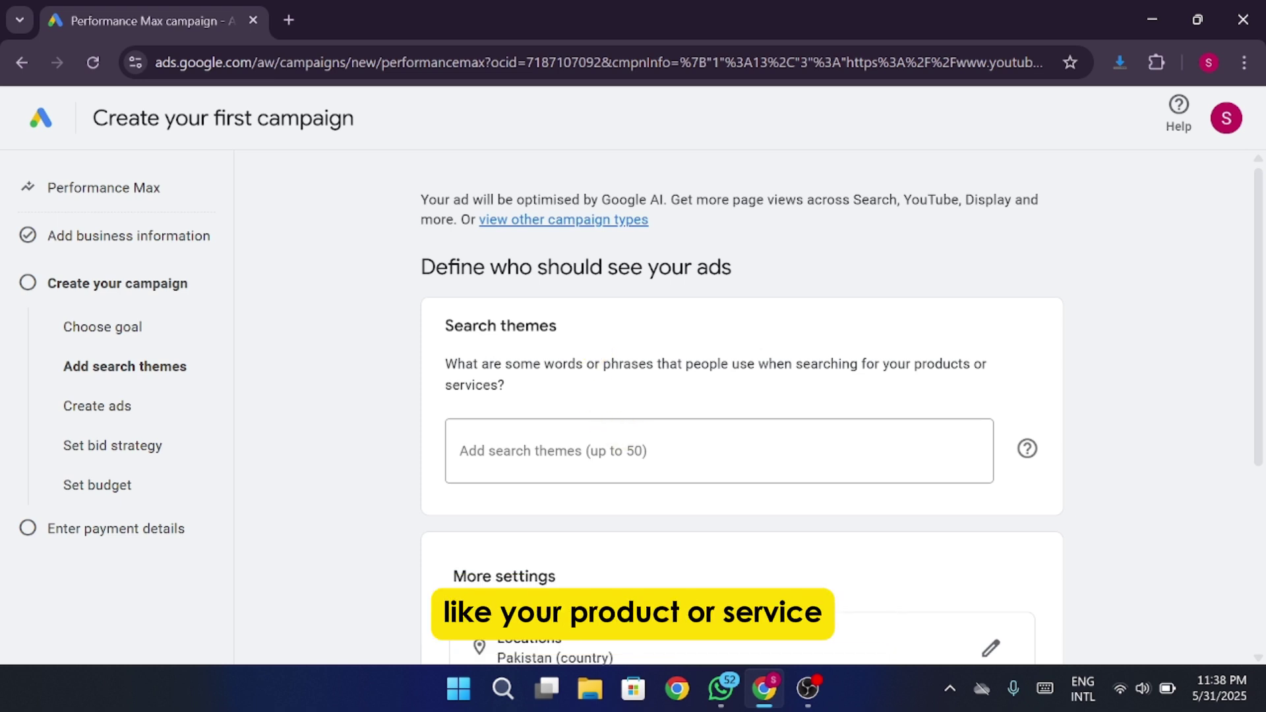
pyautogui.click(620, 451)
pyautogui.write('Subject Tutorials')
pyautogui.press('Return')
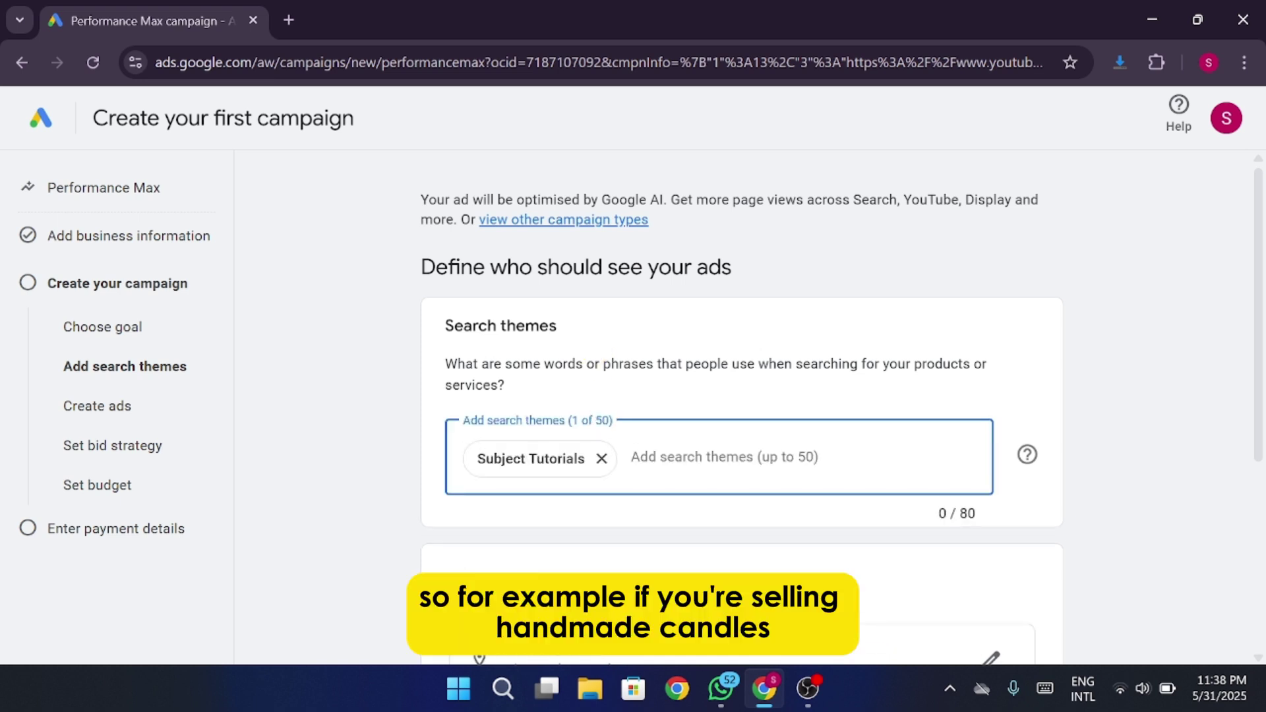
pyautogui.write('Educational Videos, Online Learning Help, Study Help Online, Homework Help, Academic Solutions')
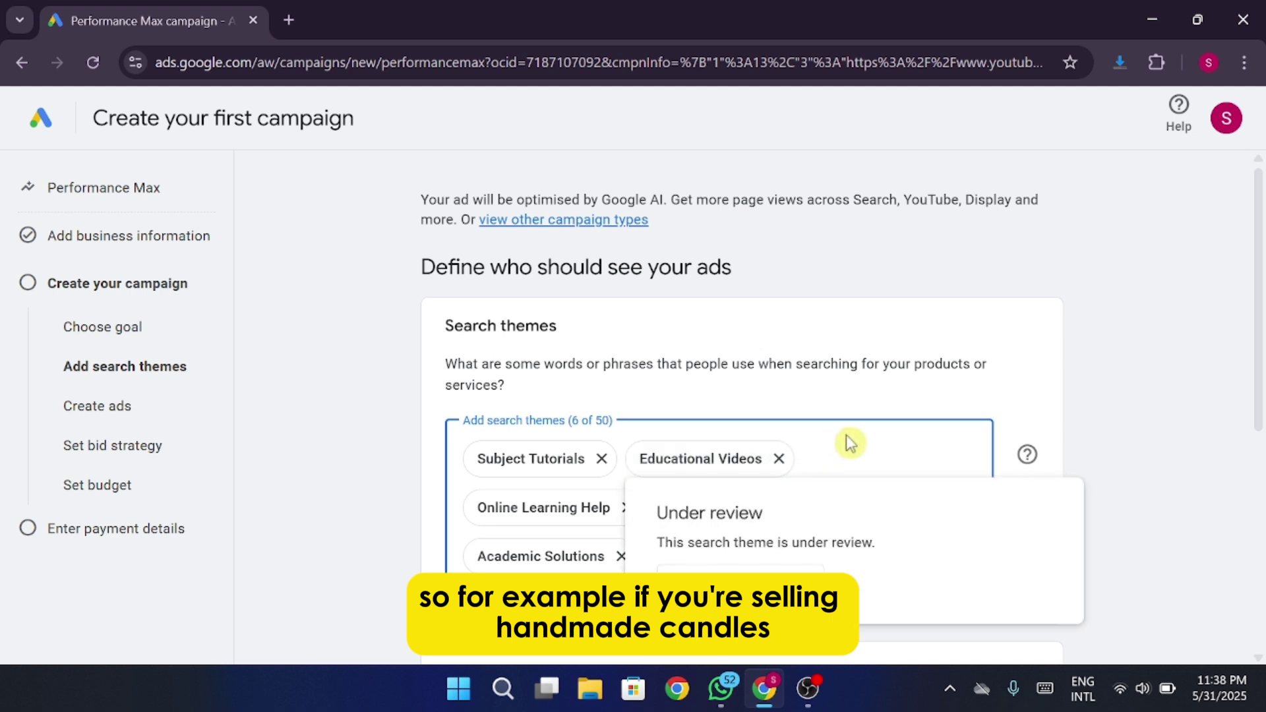
pyautogui.click(855, 454)
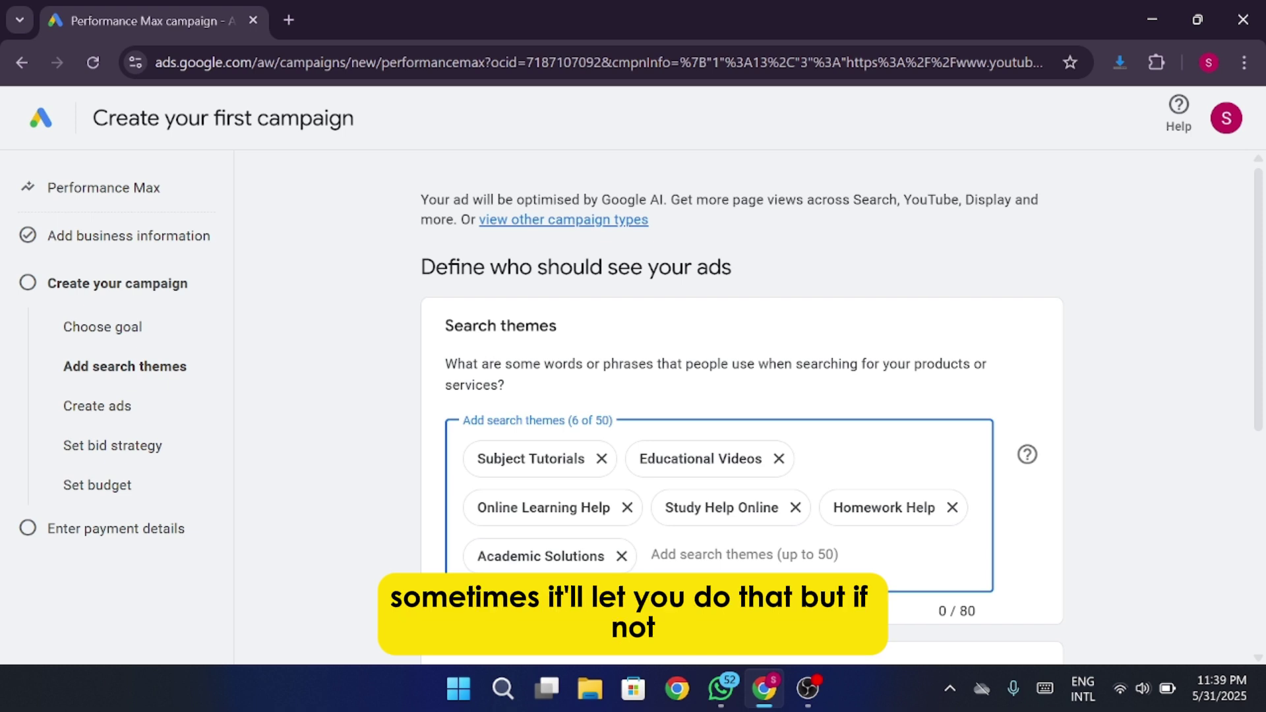
pyautogui.scroll(-1, 718, 518)
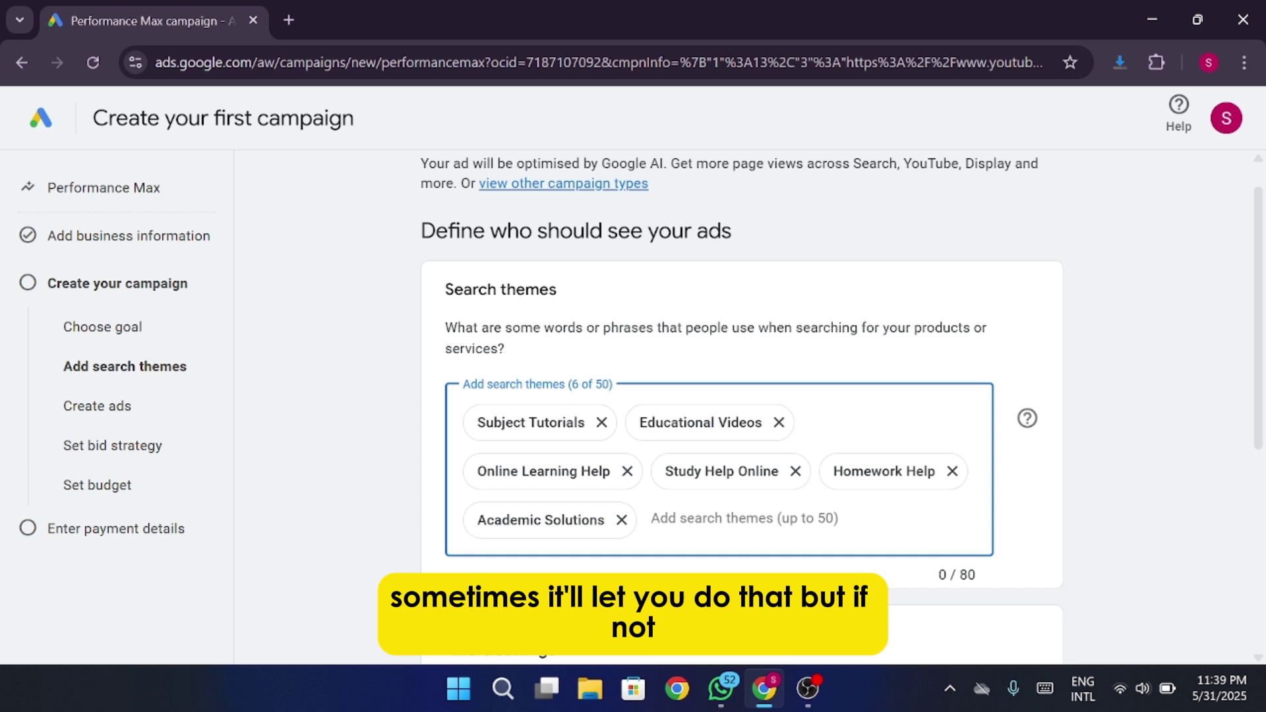
pyautogui.scroll(-3, 718, 519)
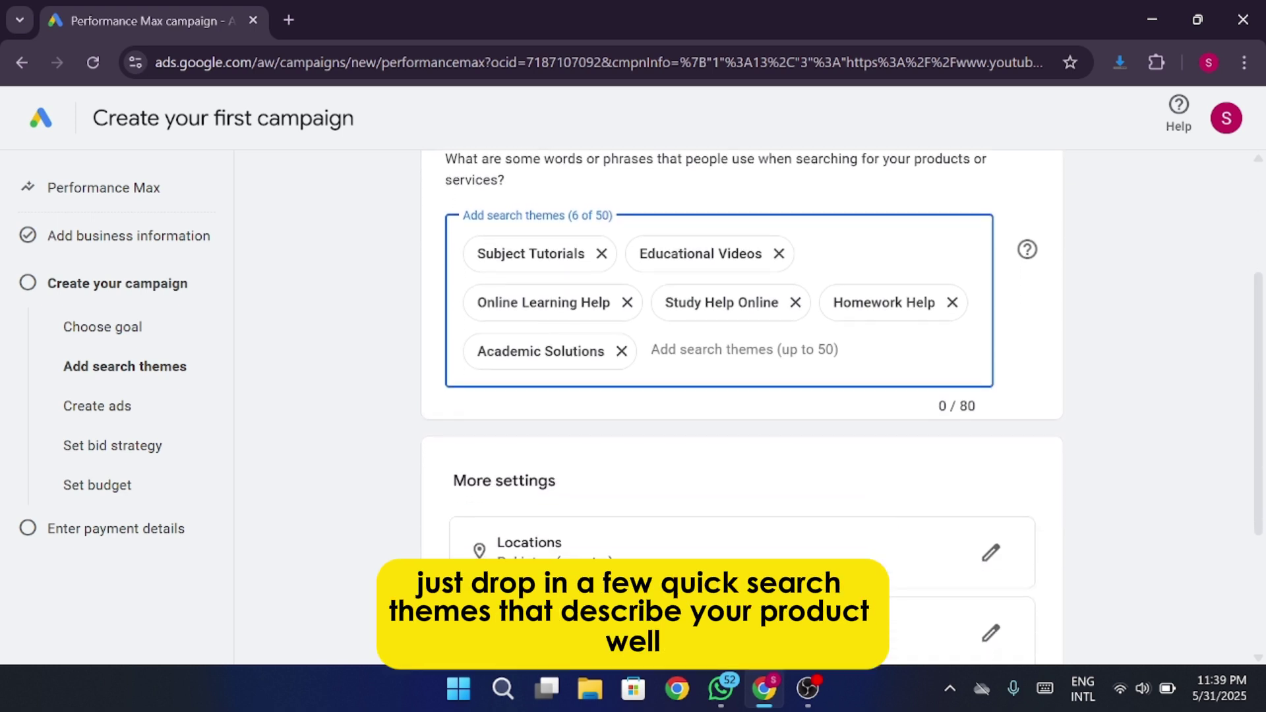
pyautogui.scroll(-2, 718, 519)
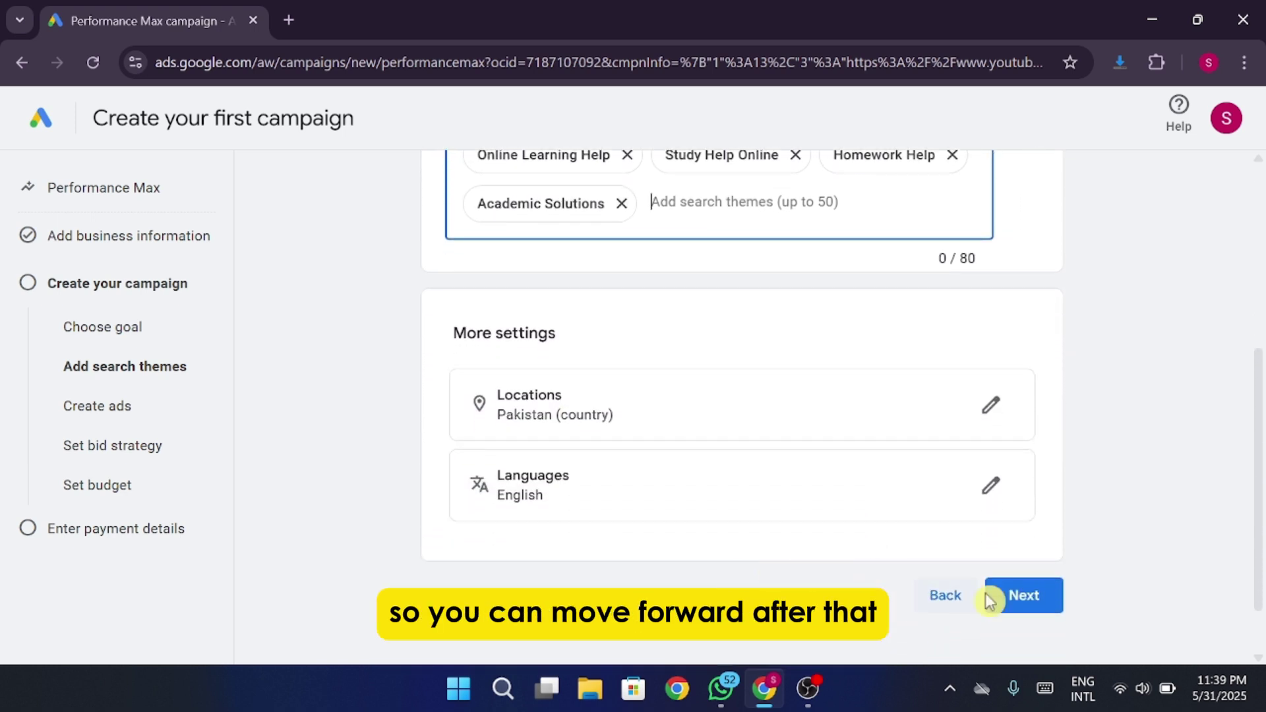
# Step: Save the search themes and review the ad form with its YouTube final URL and 15 headlines
pyautogui.click(1033, 608)
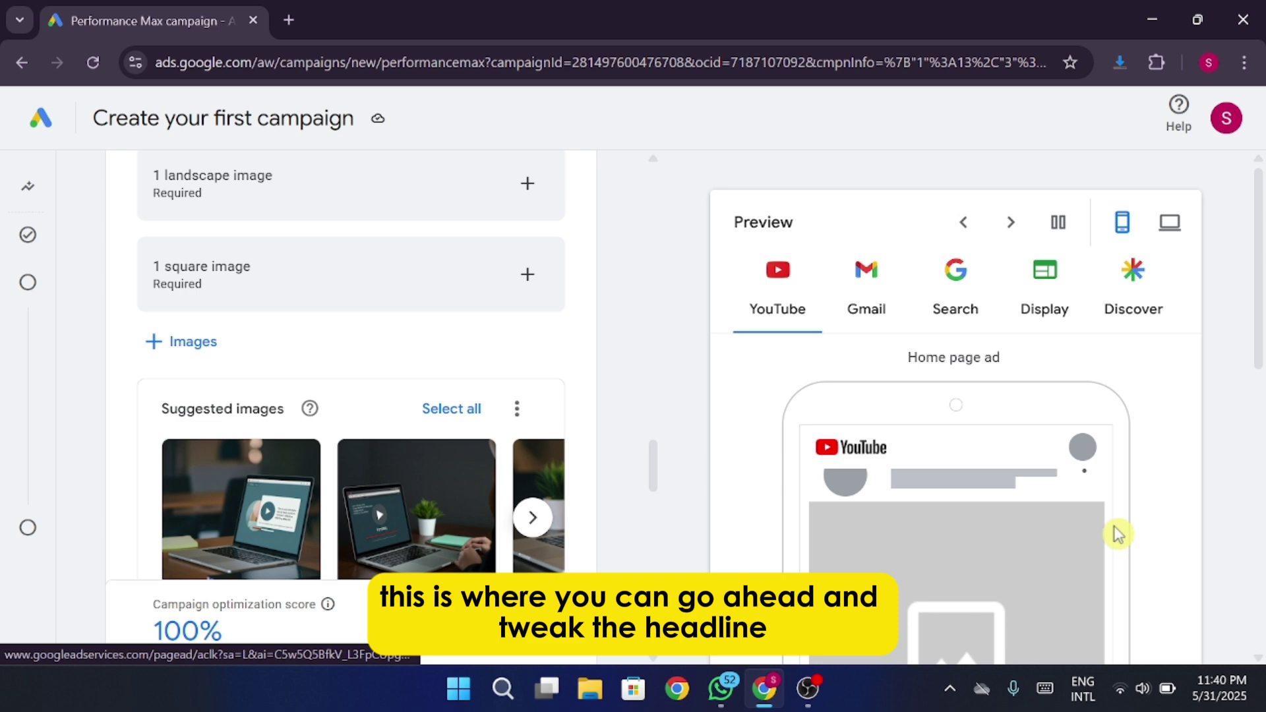
pyautogui.scroll(15, 461, 328)
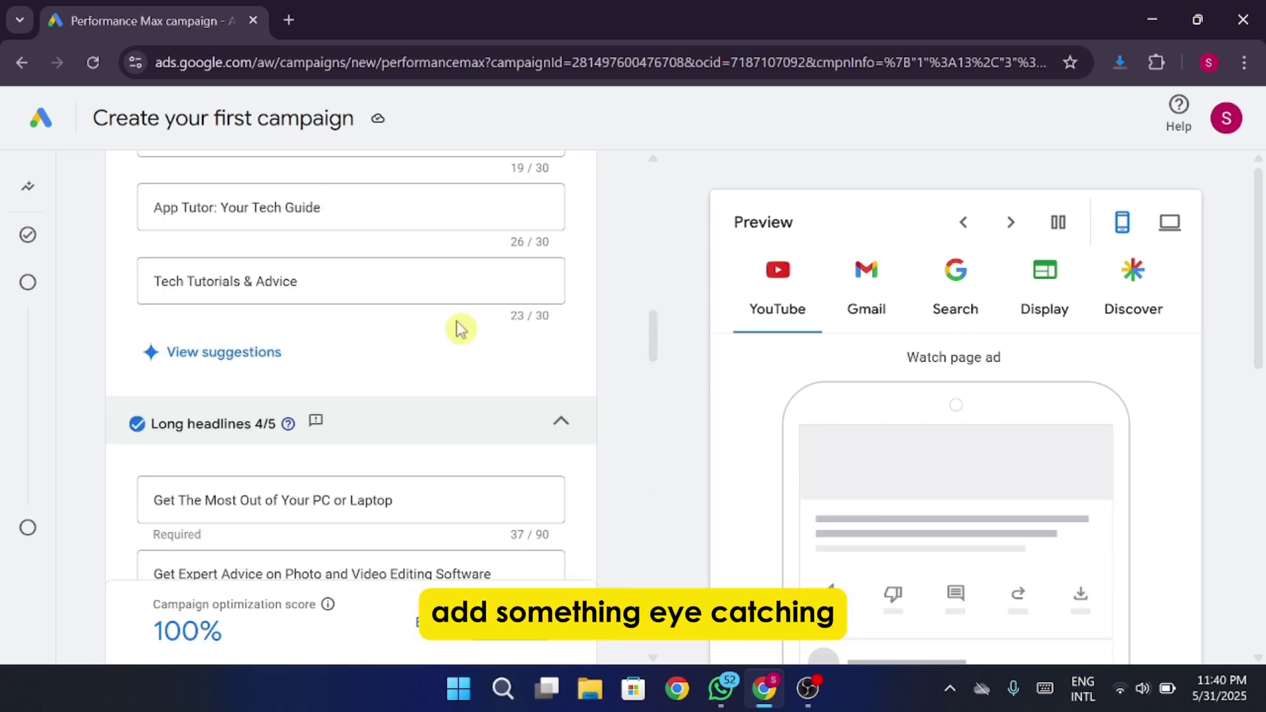
pyautogui.scroll(6, 460, 329)
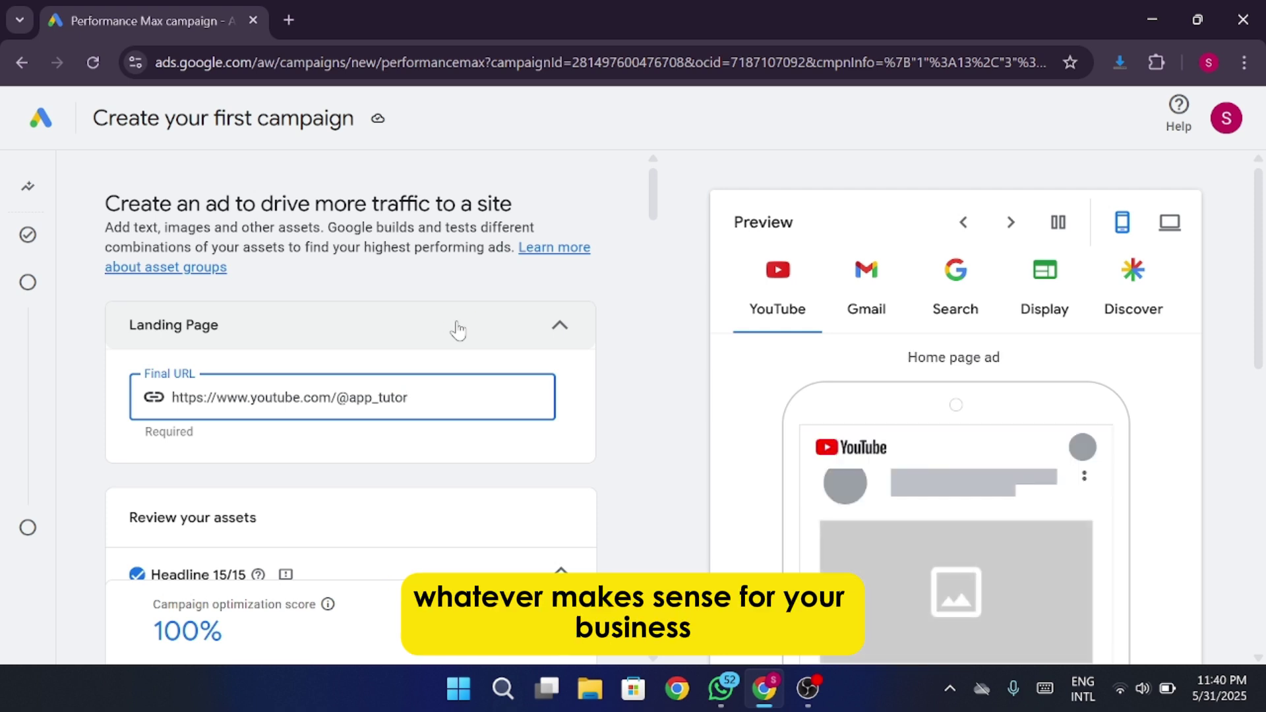
pyautogui.scroll(-3, 458, 330)
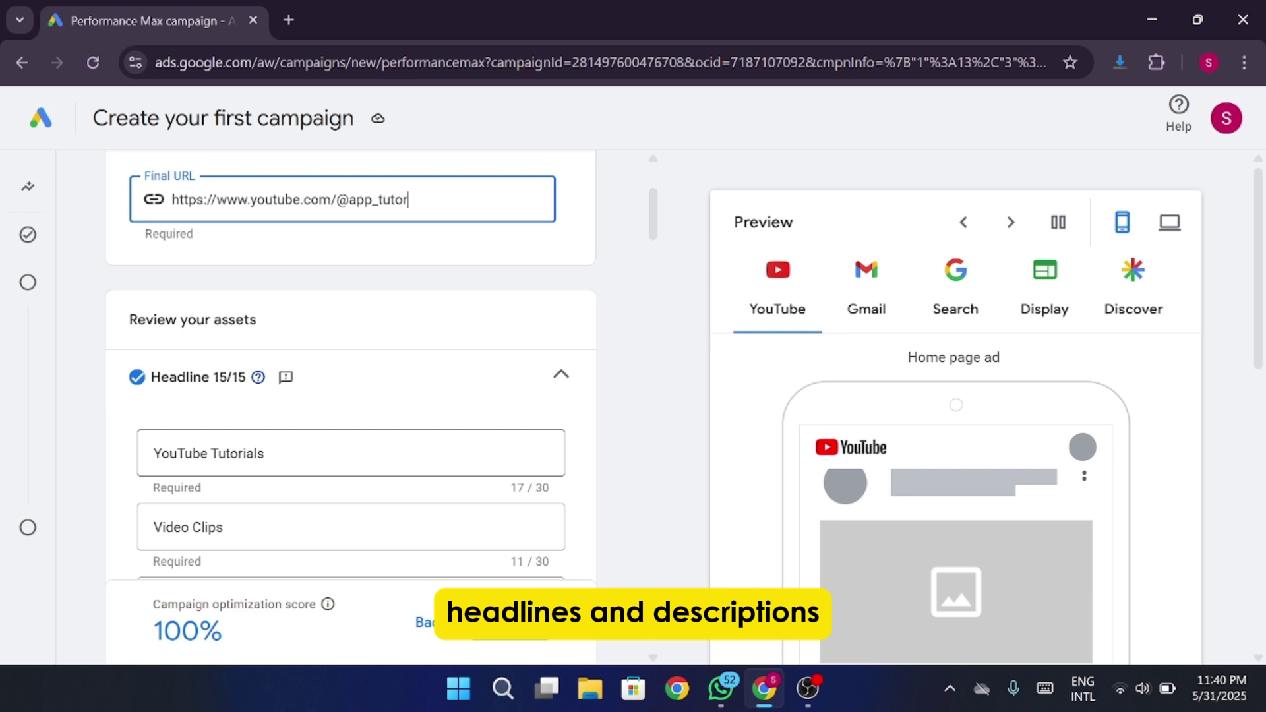
pyautogui.click(259, 470)
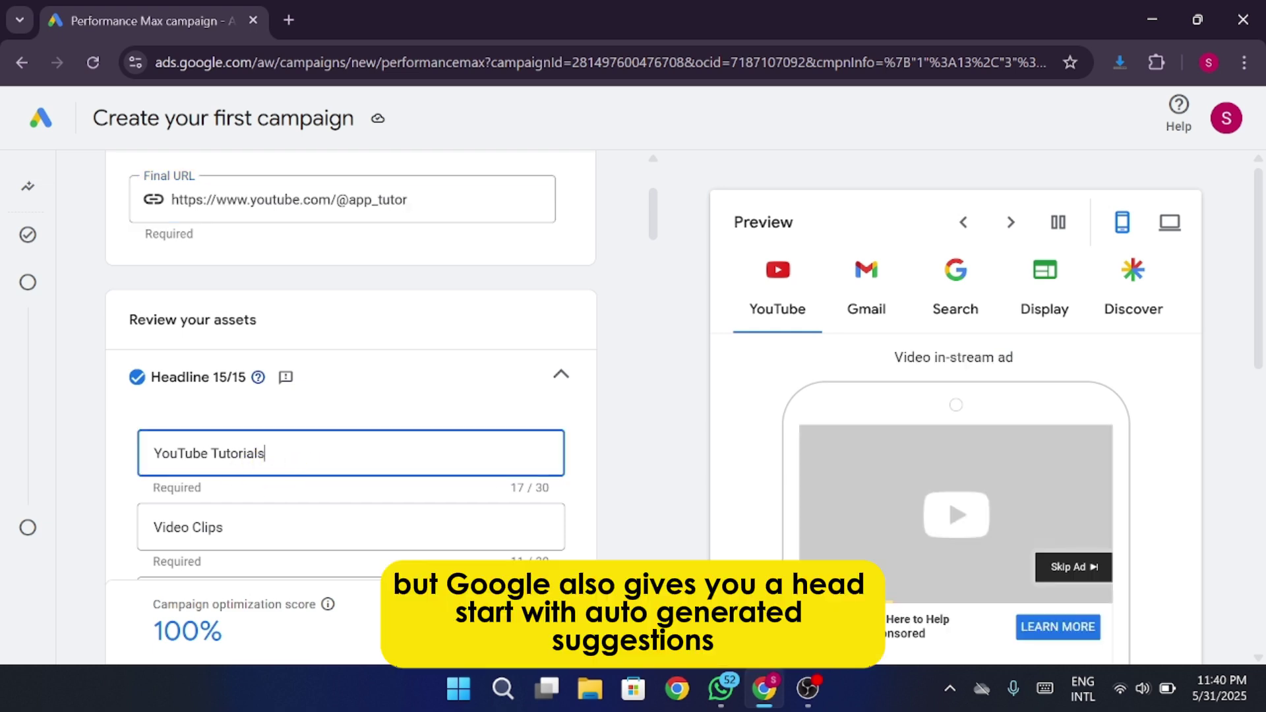
pyautogui.hotkey('shift', 'Left')
pyautogui.hotkey('shift', 'Left')
pyautogui.hotkey('shift', 'Left')
pyautogui.hotkey('shift', 'Left')
pyautogui.hotkey('shift', 'Left')
pyautogui.hotkey('shift', 'Left')
pyautogui.scroll(-2, 462, 498)
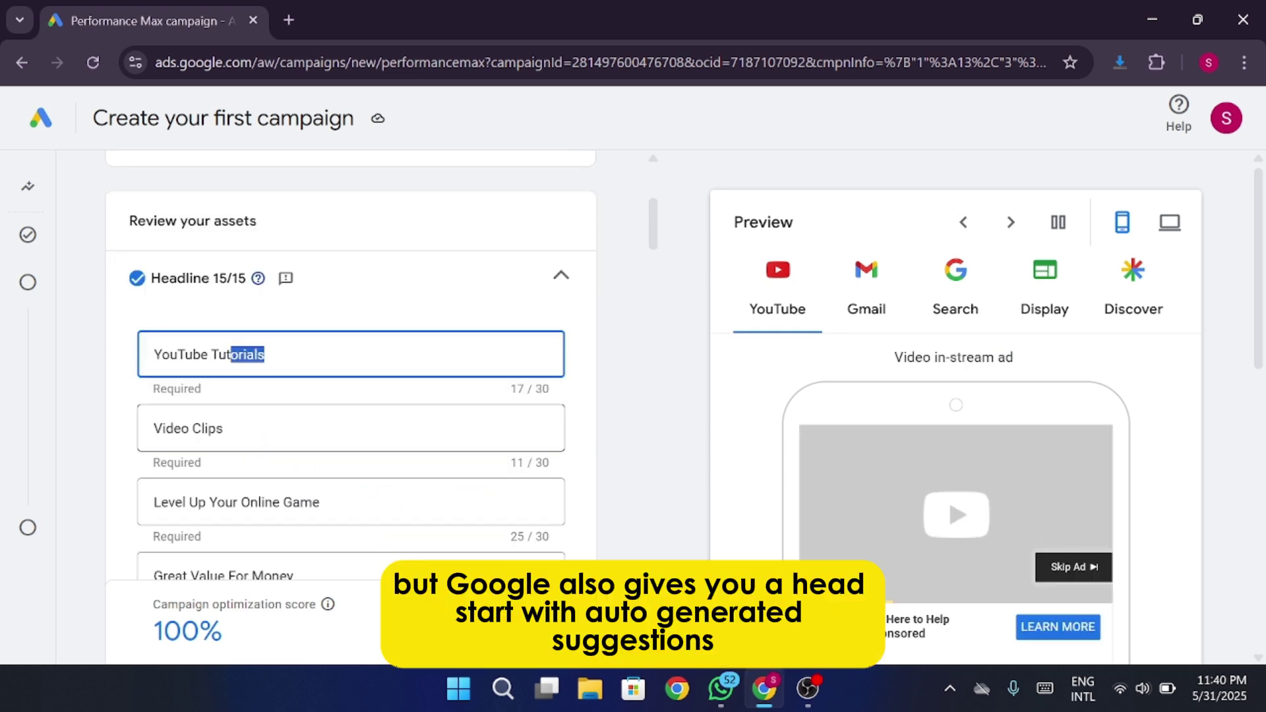
pyautogui.press('Tab')
pyautogui.scroll(-10, 319, 441)
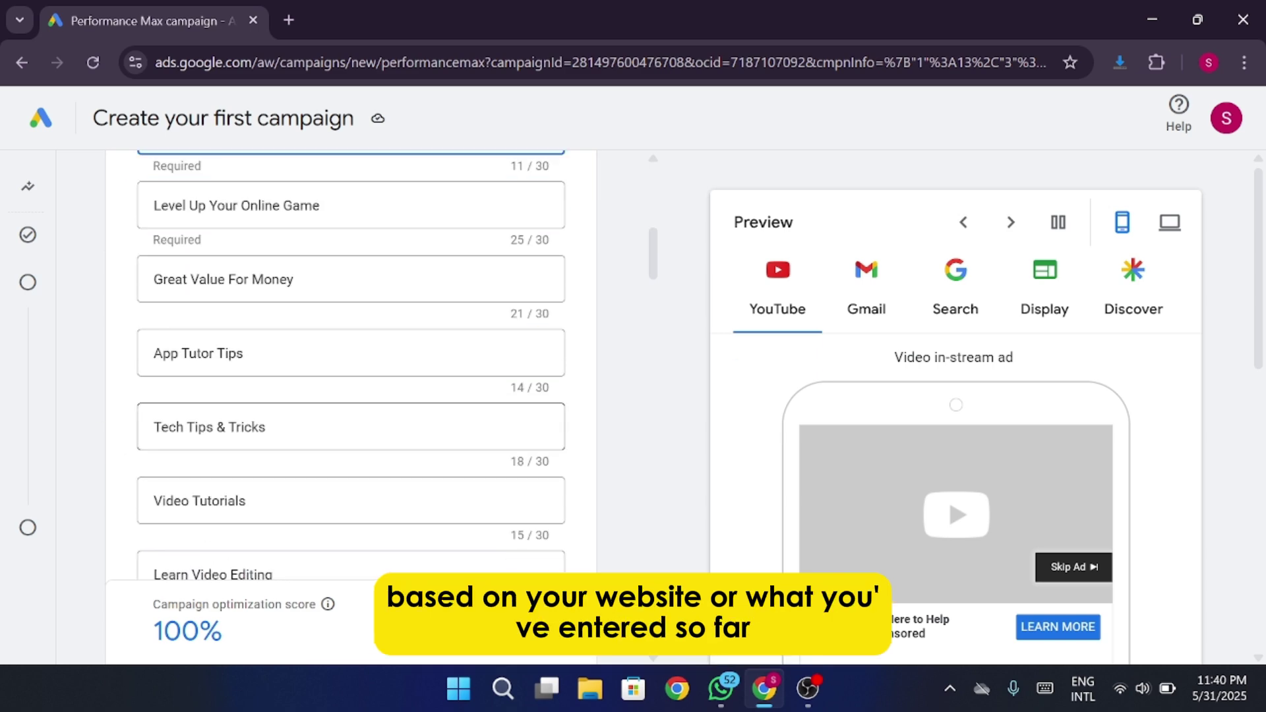
pyautogui.scroll(-6, 319, 441)
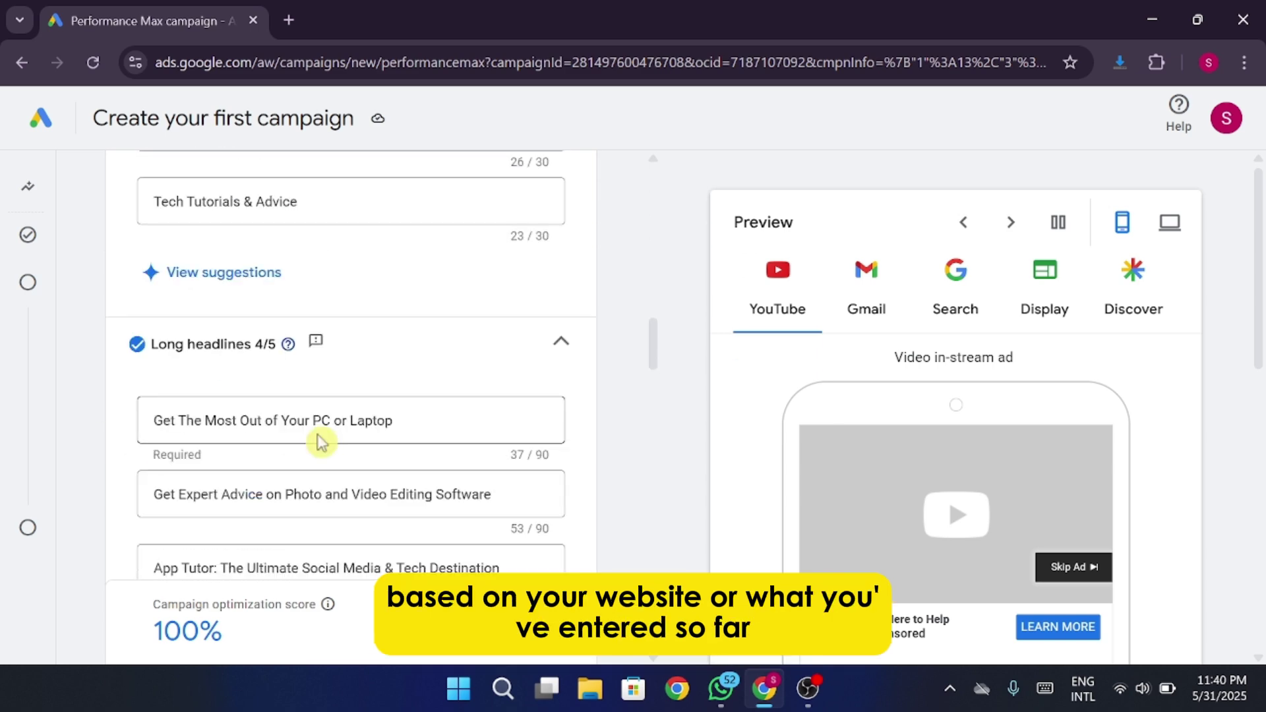
pyautogui.scroll(-9, 319, 441)
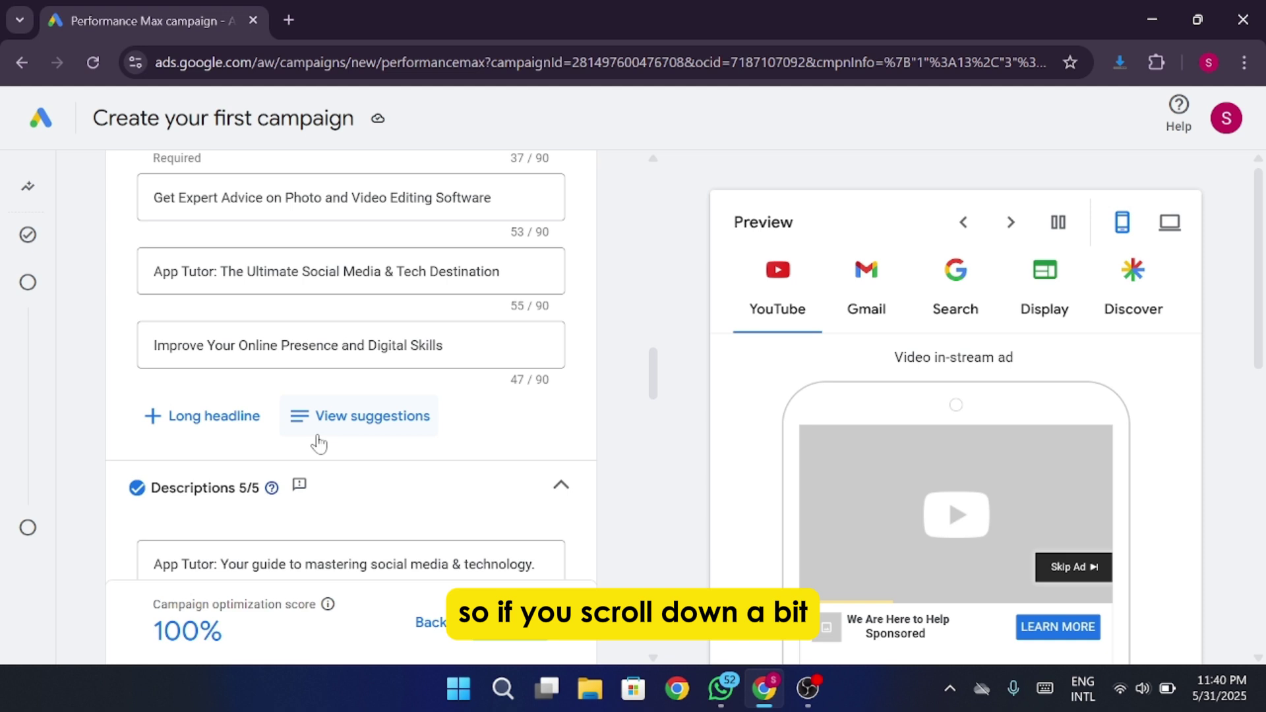
pyautogui.moveTo(190, 280); pyautogui.dragTo(345, 275)
pyautogui.moveTo(226, 343); pyautogui.dragTo(390, 356)
pyautogui.moveTo(318, 416); pyautogui.dragTo(431, 432)
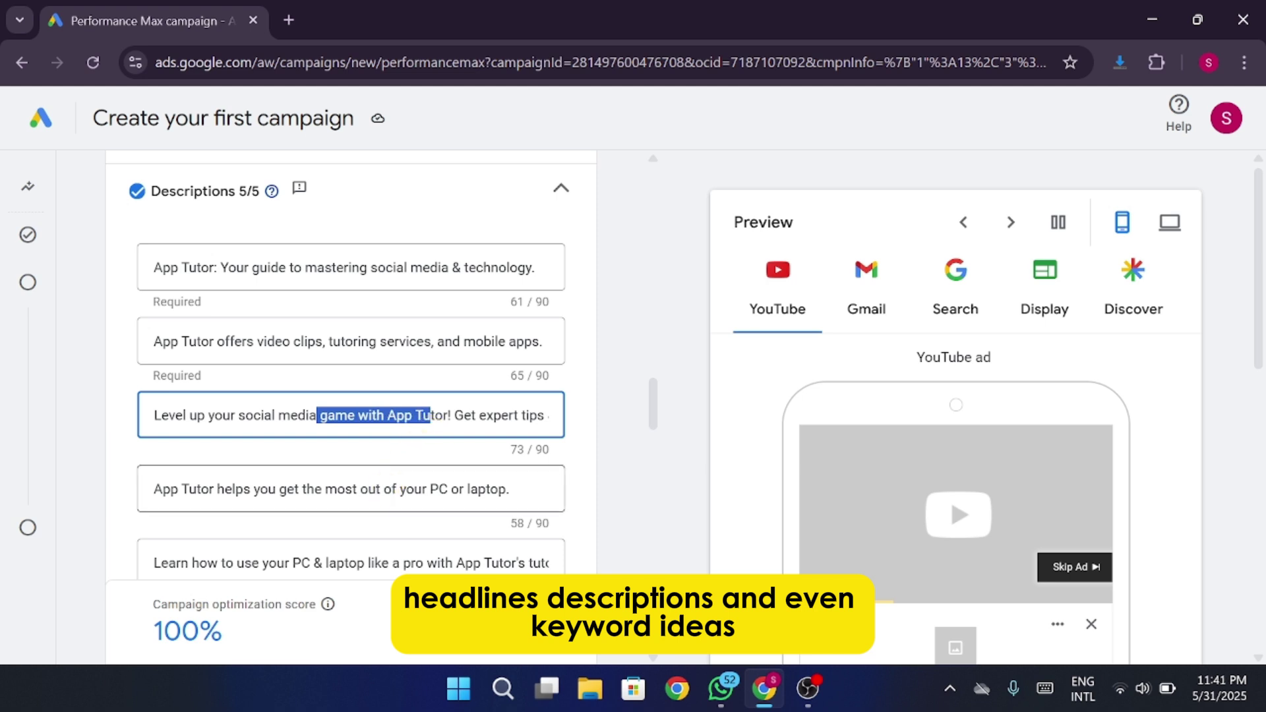
pyautogui.click(378, 490)
pyautogui.scroll(-3, 376, 493)
pyautogui.scroll(-2, 377, 493)
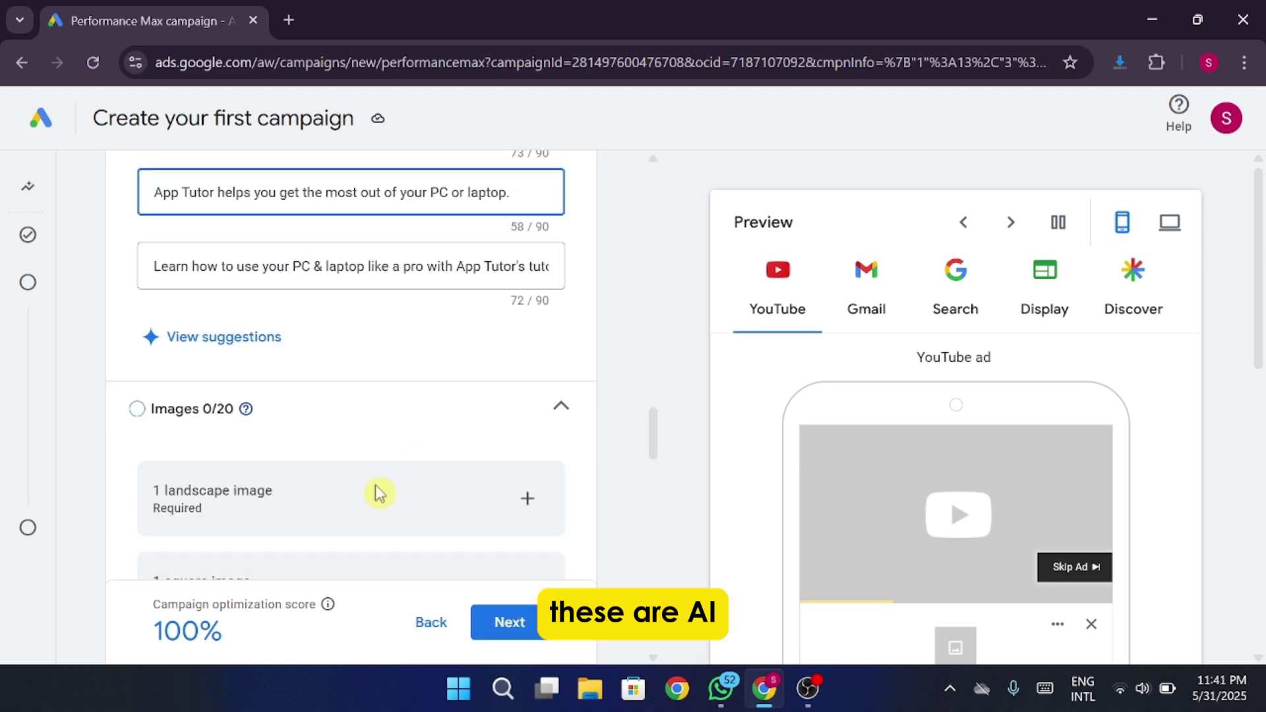
pyautogui.scroll(-2, 379, 493)
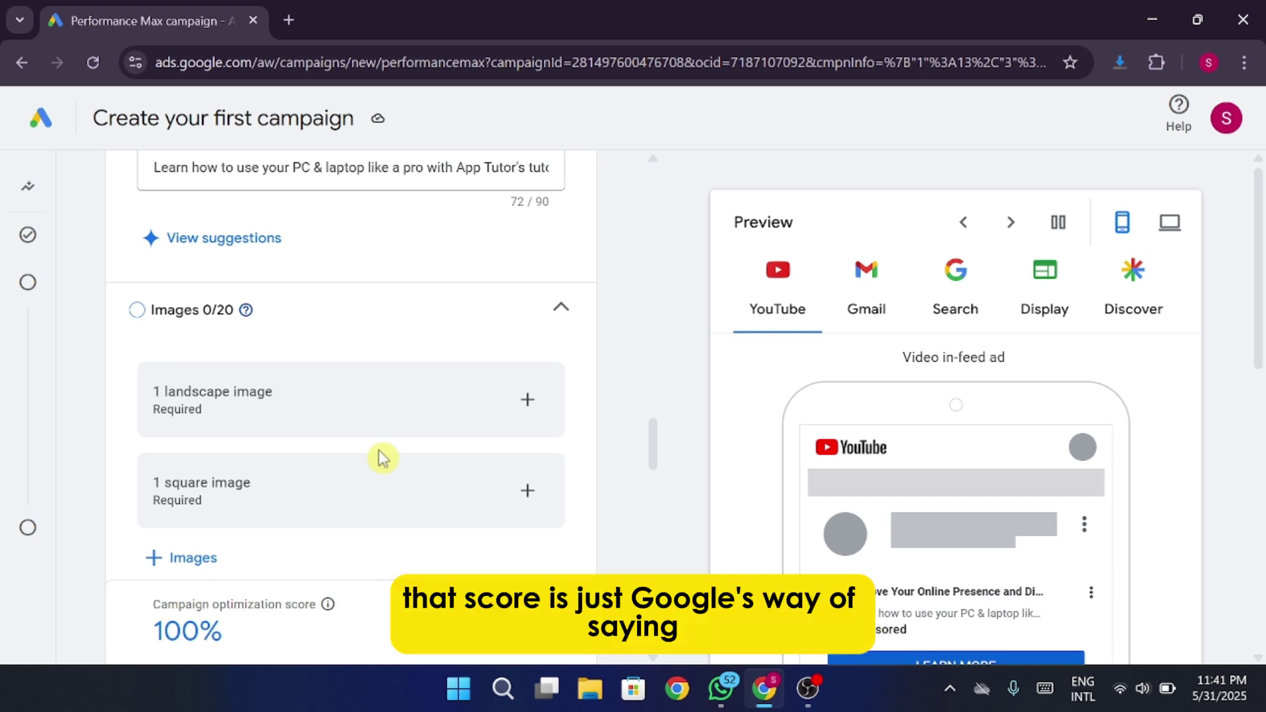
pyautogui.scroll(-3, 382, 455)
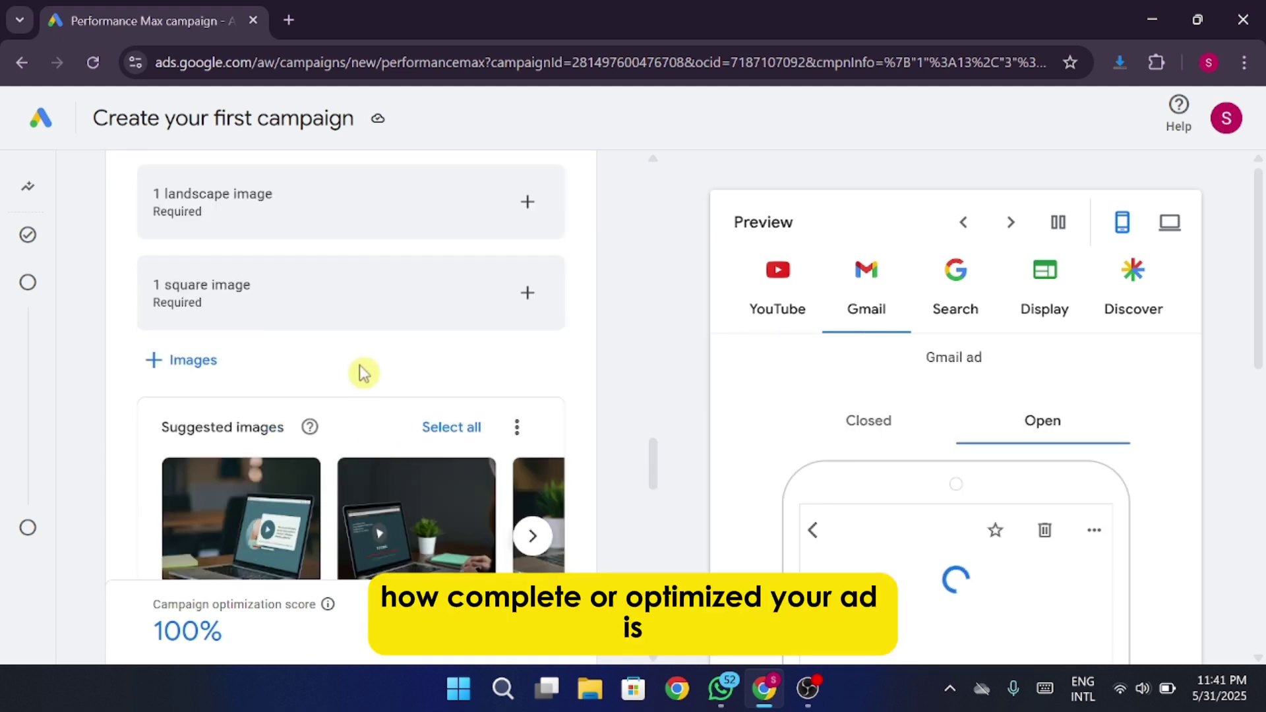
pyautogui.scroll(-2, 362, 371)
pyautogui.scroll(-3, 362, 373)
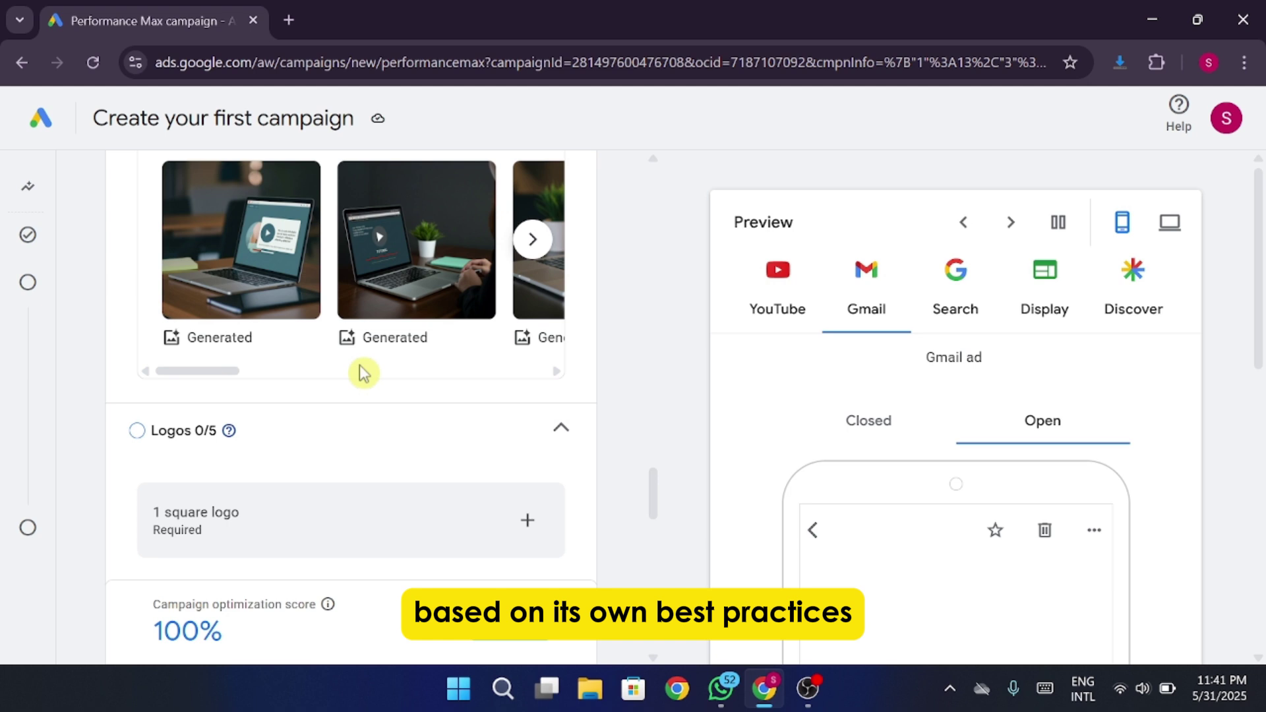
pyautogui.scroll(-2, 362, 373)
pyautogui.scroll(-2, 361, 373)
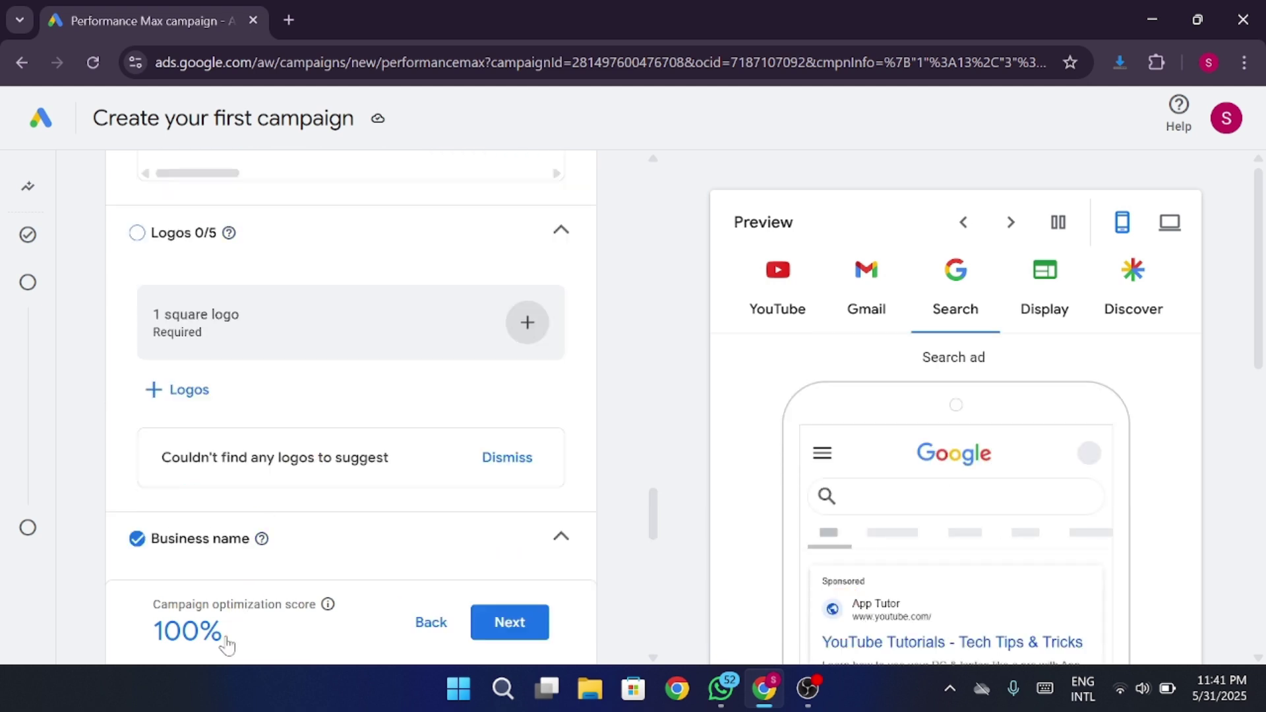
pyautogui.moveTo(231, 643); pyautogui.dragTo(149, 646)
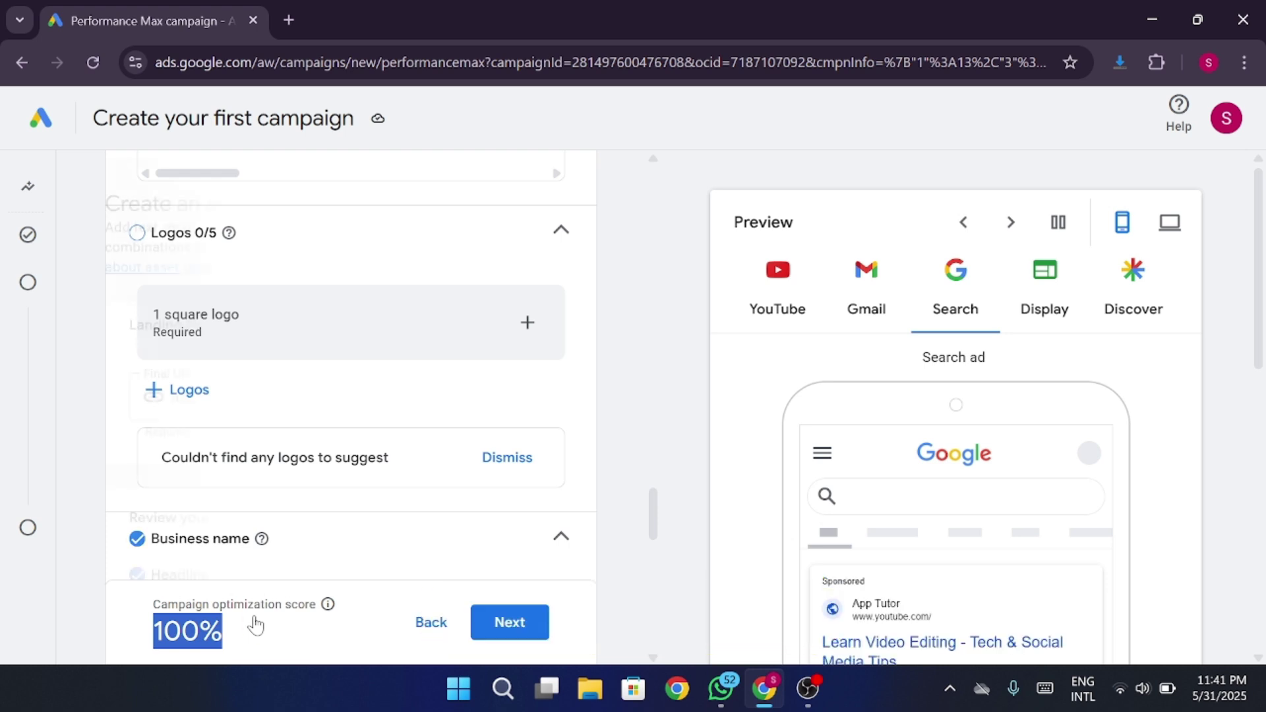
pyautogui.scroll(15, 543, 339)
# Step: Clear the optimization score highlight and check the Final URL field
pyautogui.click(580, 408)
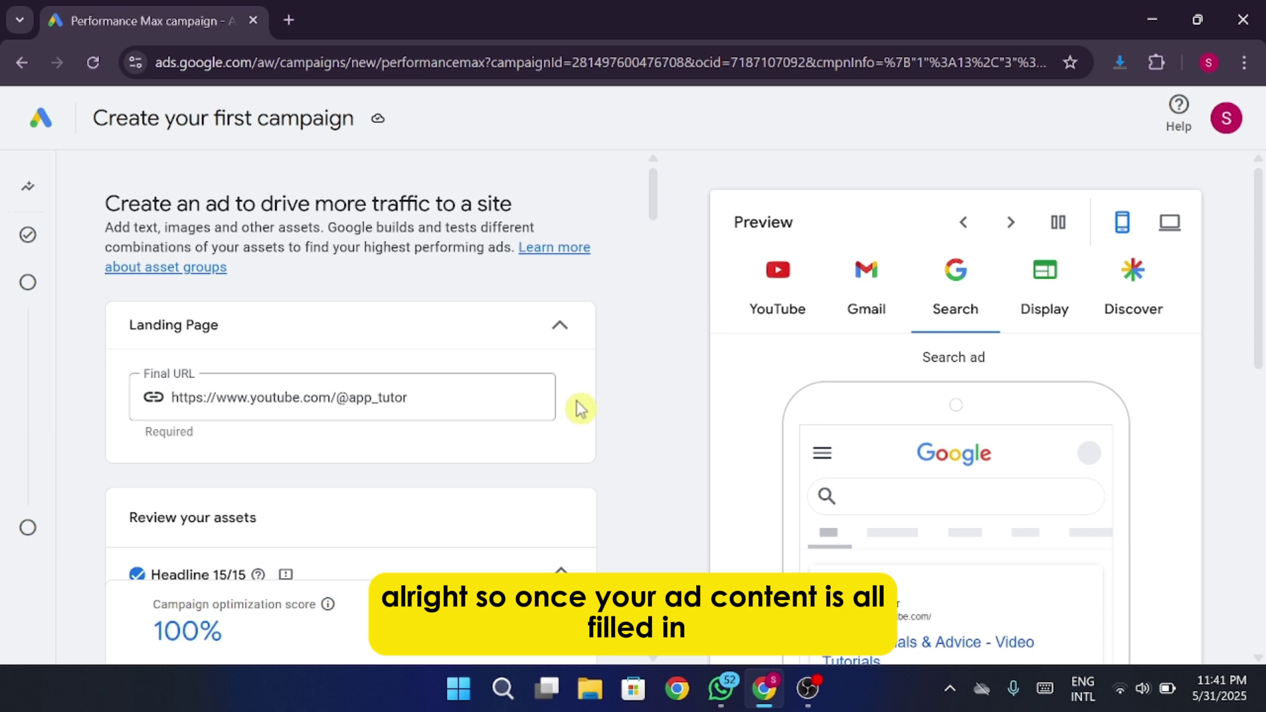
pyautogui.click(408, 397)
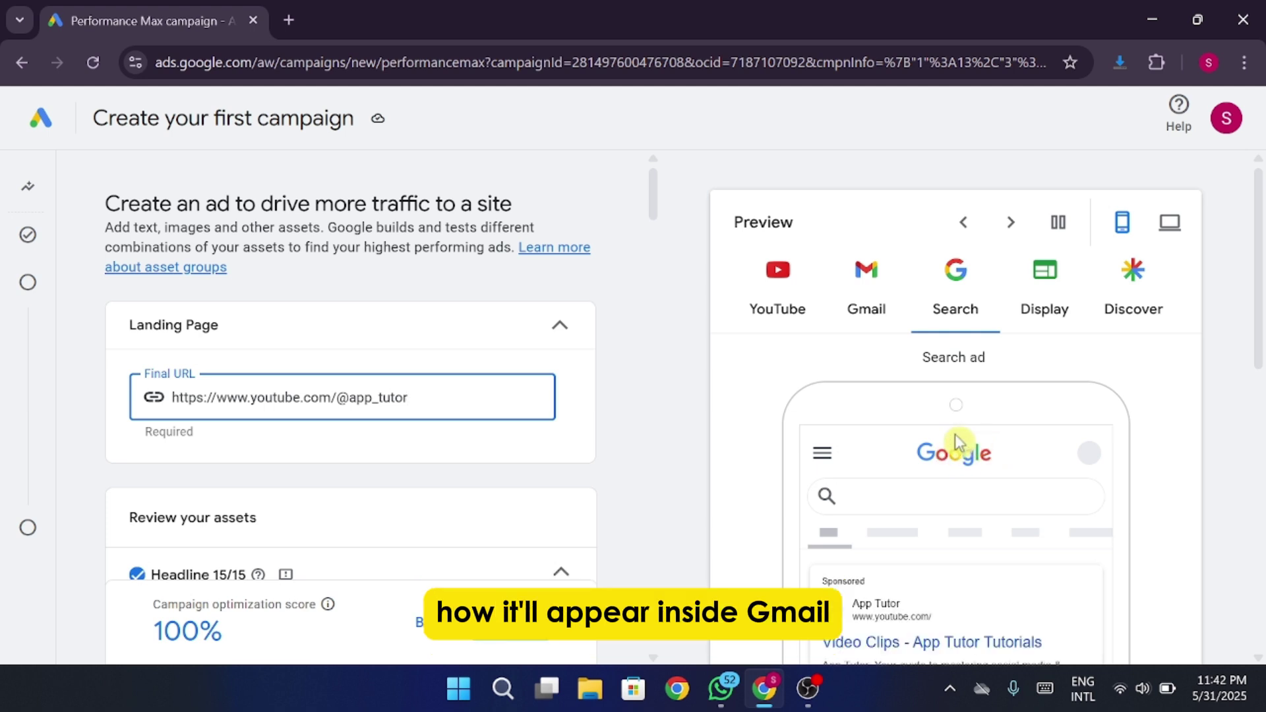
pyautogui.scroll(-2, 958, 443)
pyautogui.click(855, 551)
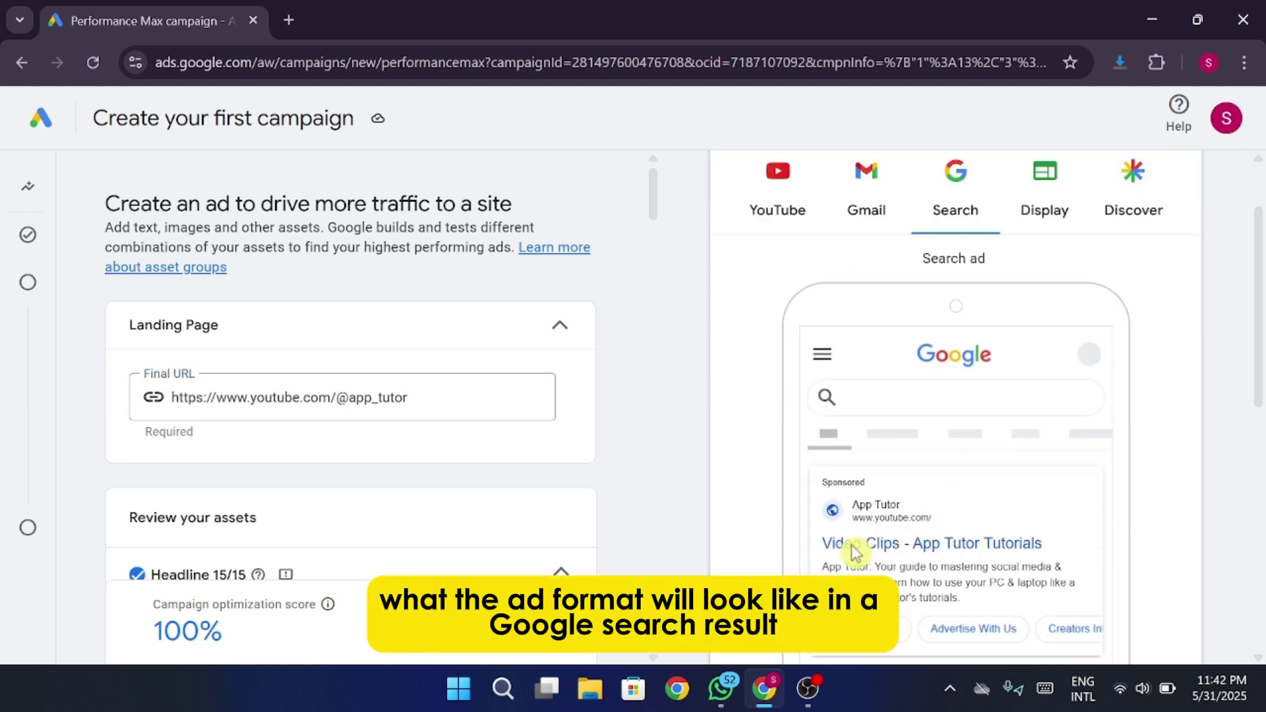
pyautogui.scroll(2, 924, 481)
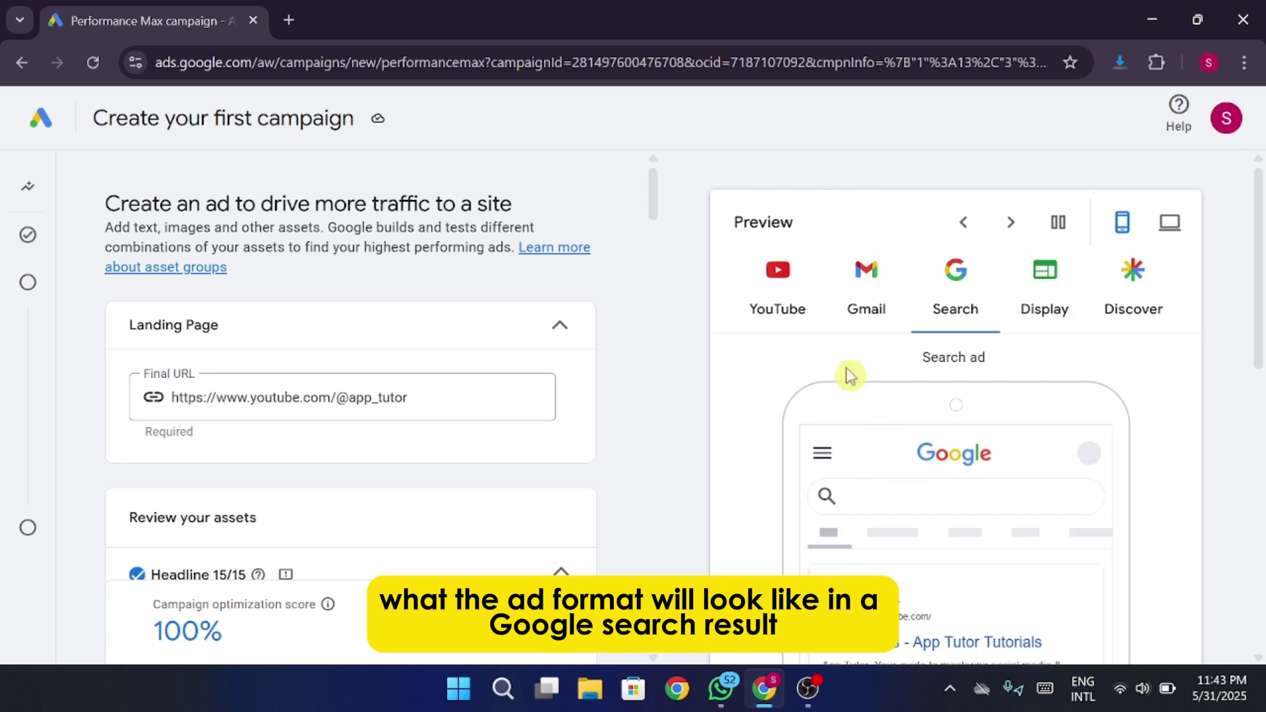
# Step: Preview the ad on YouTube, then in Gmail both closed and opened
pyautogui.click(788, 318)
pyautogui.scroll(-3, 1060, 443)
pyautogui.scroll(2, 1042, 449)
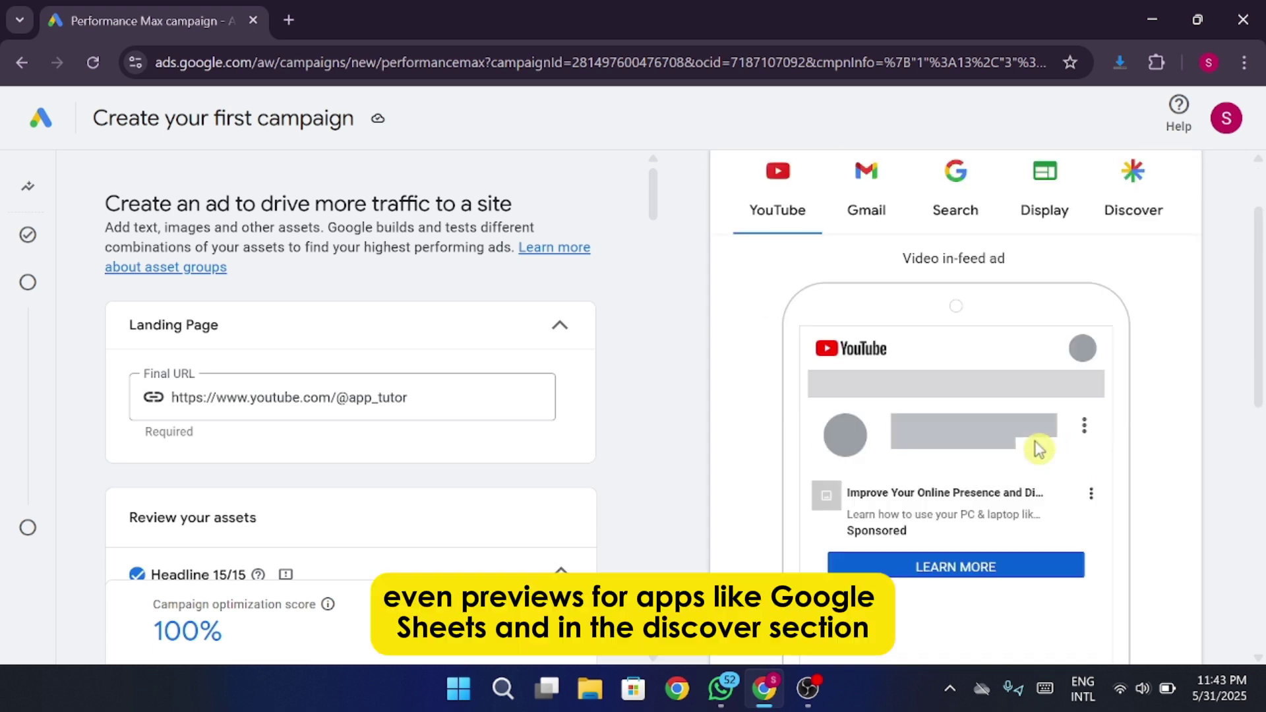
pyautogui.scroll(2, 992, 369)
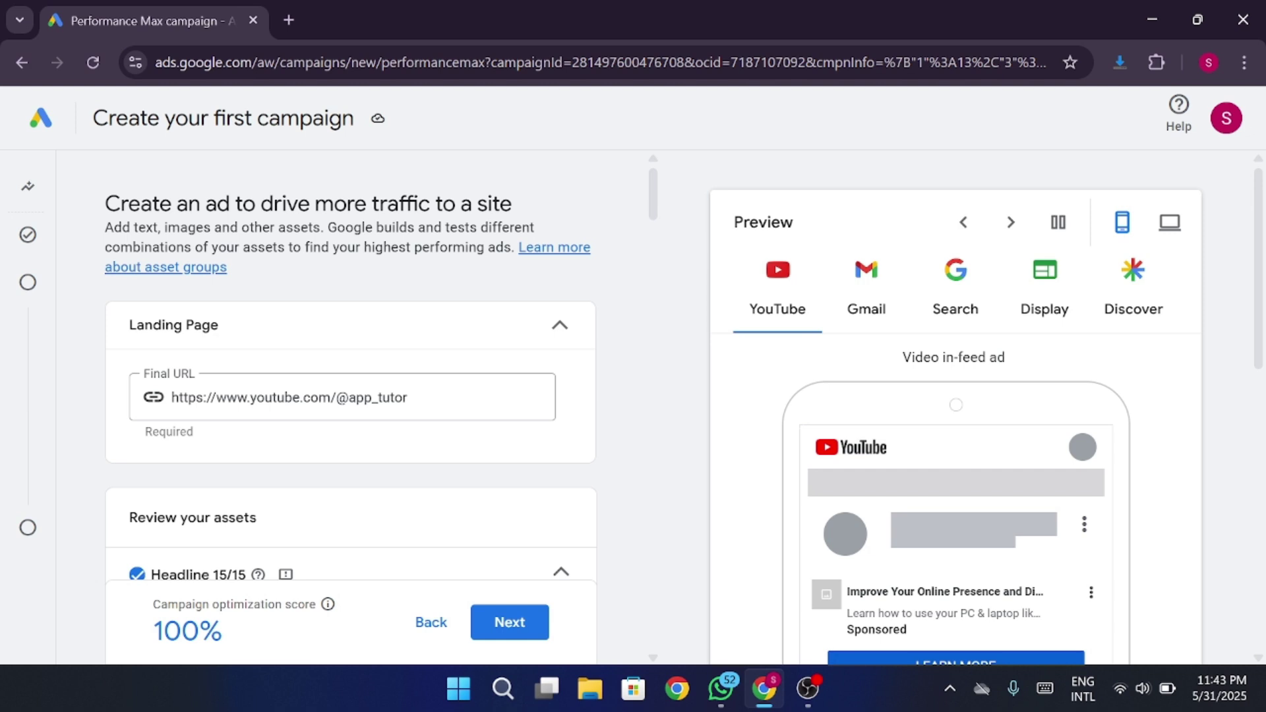
pyautogui.click(877, 318)
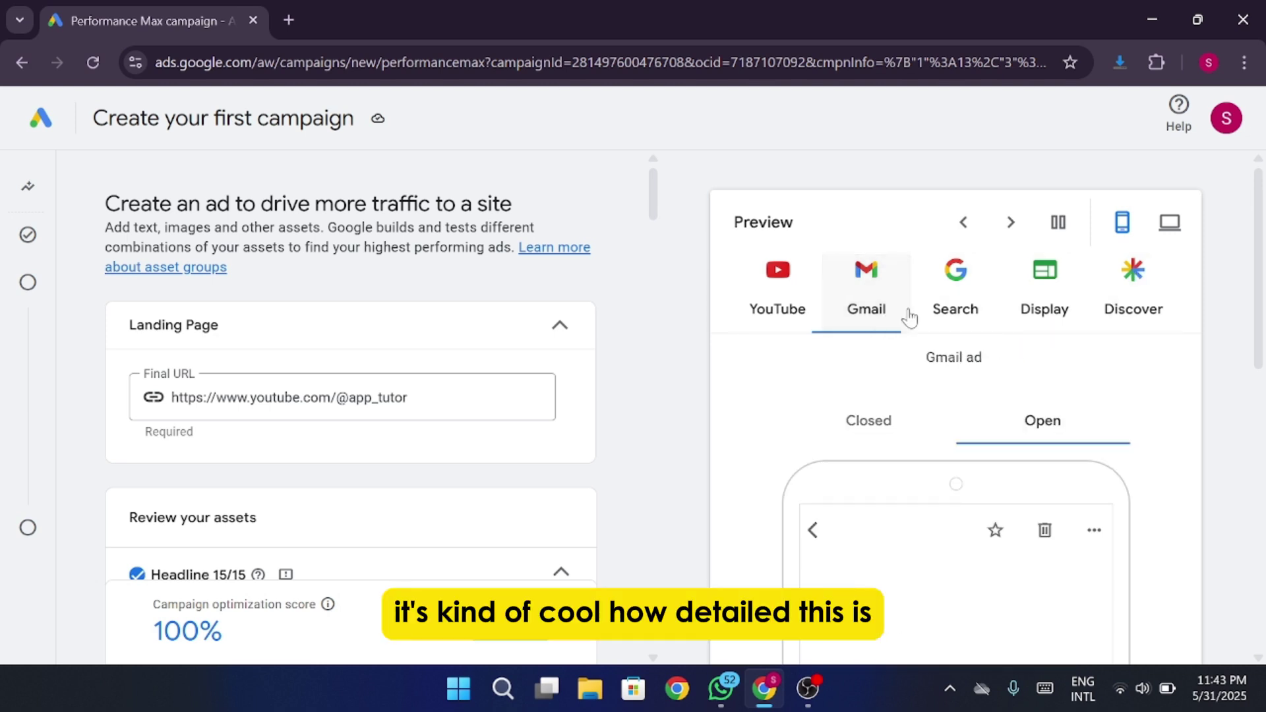
pyautogui.scroll(-3, 1013, 374)
pyautogui.scroll(2, 1012, 372)
pyautogui.click(880, 333)
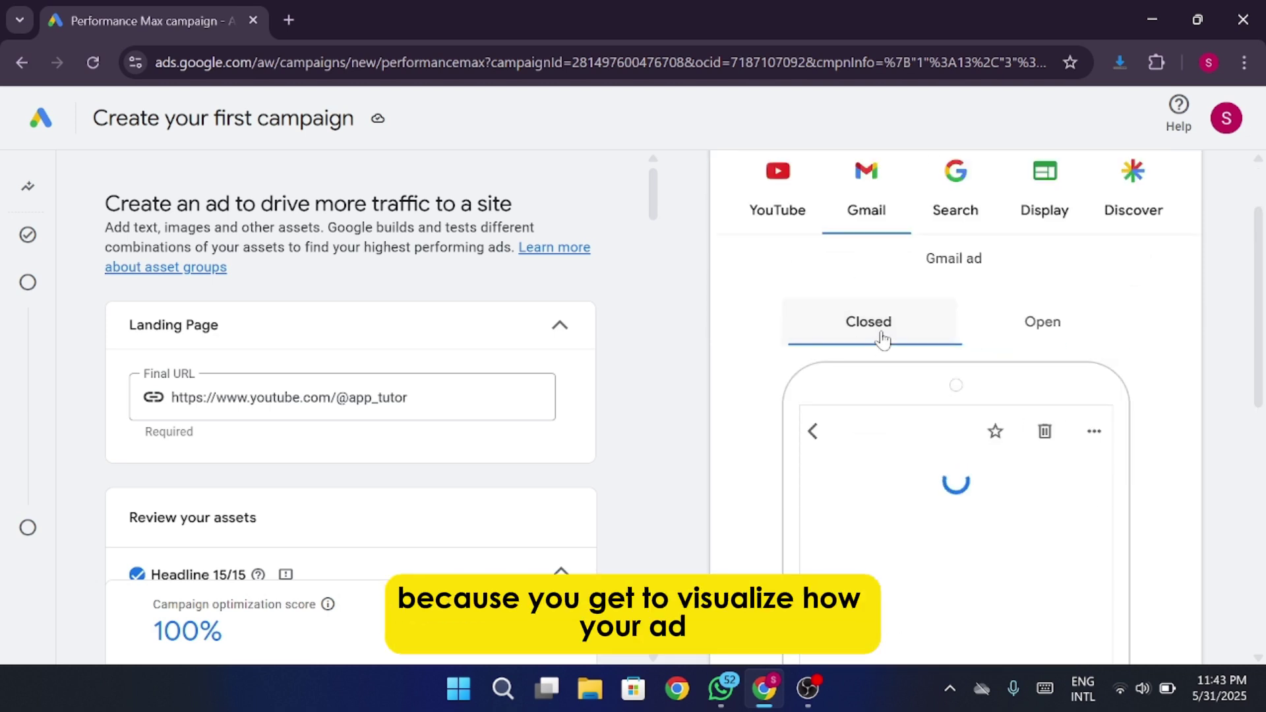
pyautogui.click(1045, 340)
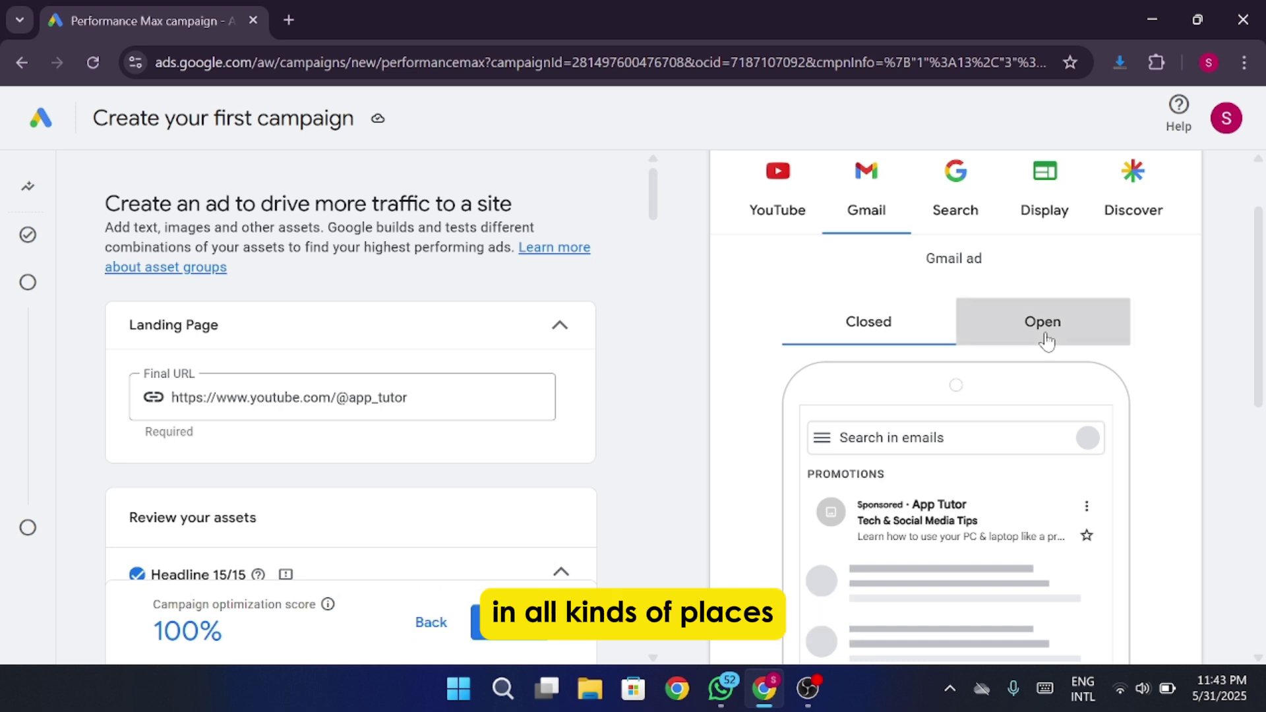
# Step: Preview the ad as a Search result, then as a YouTube ad on desktop
pyautogui.scroll(2, 1048, 320)
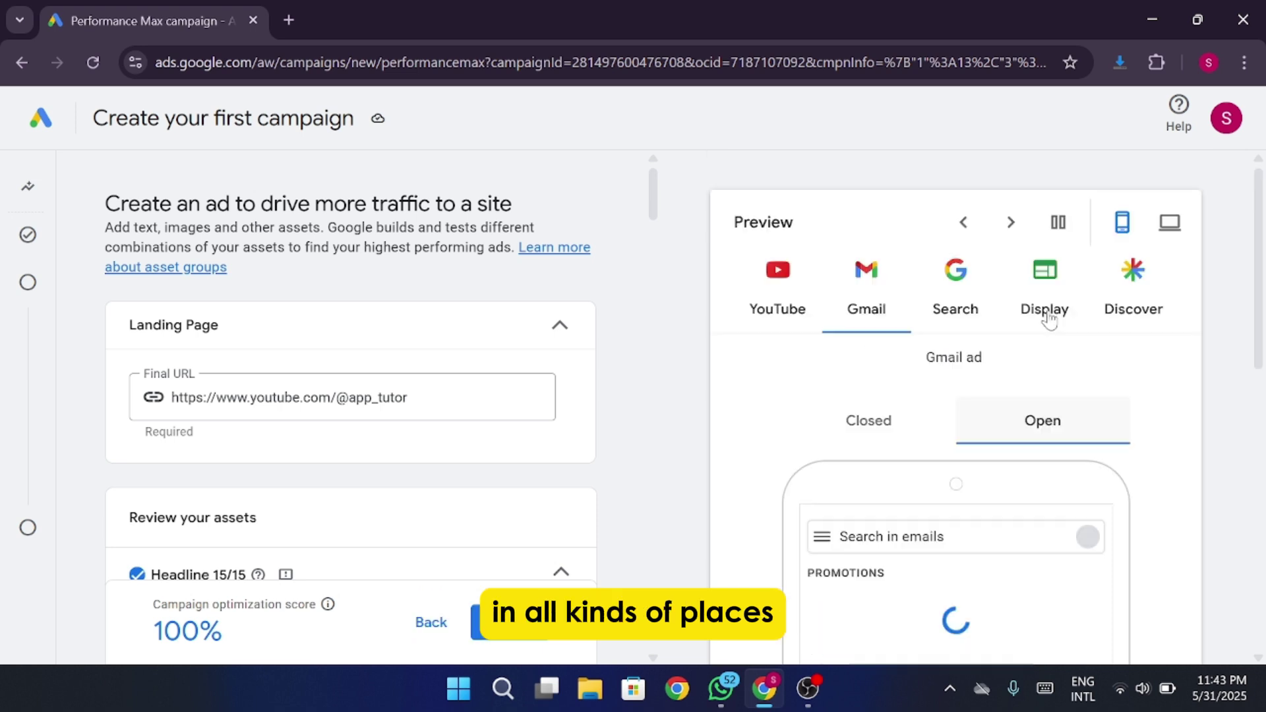
pyautogui.click(986, 317)
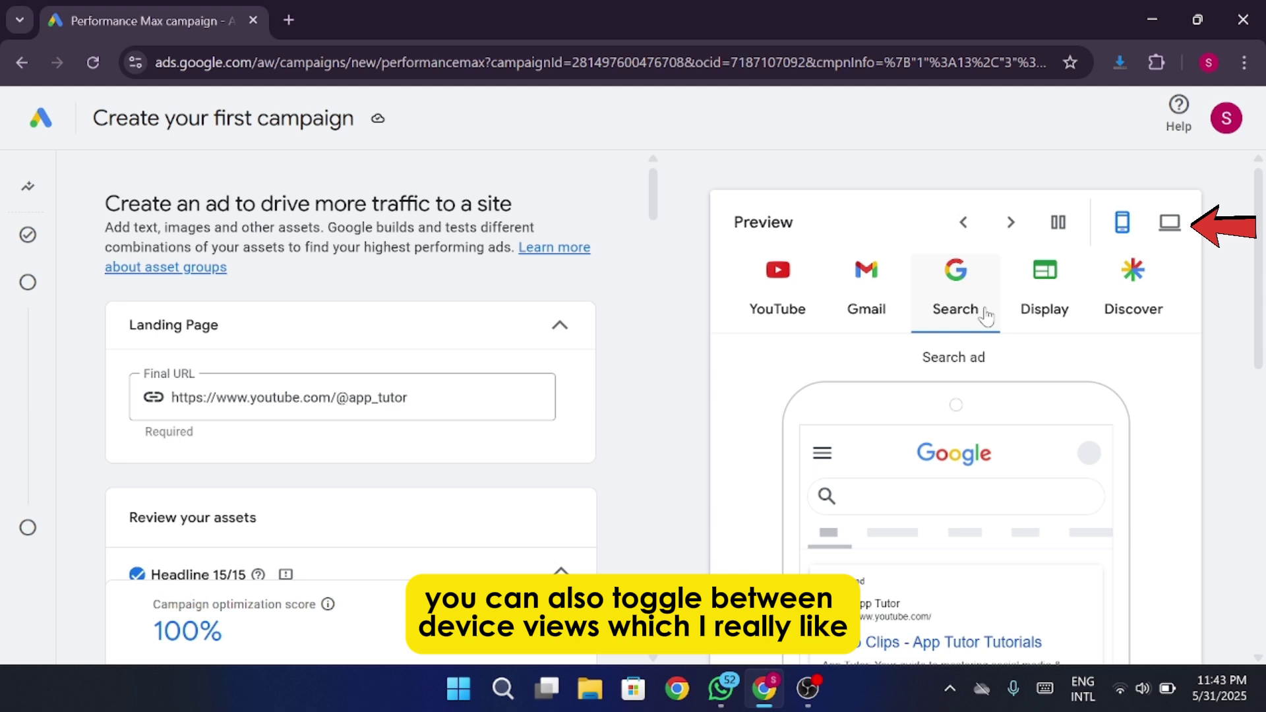
pyautogui.click(991, 381)
pyautogui.click(1169, 222)
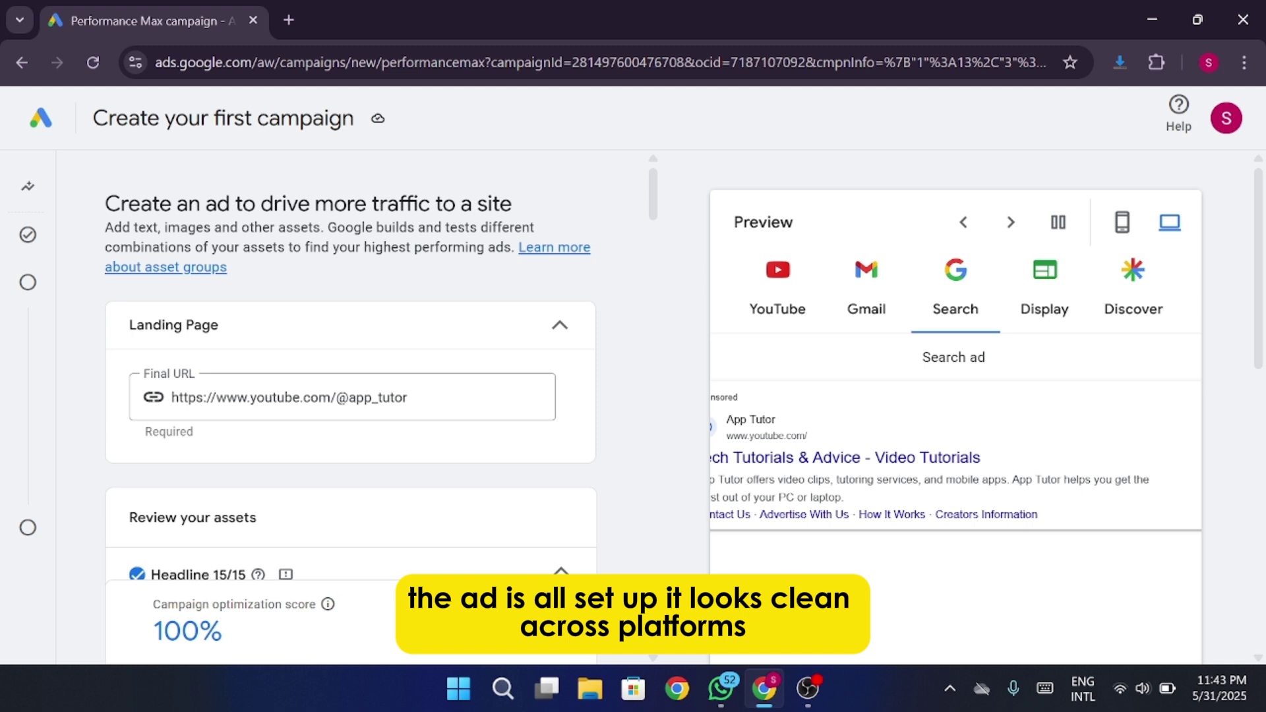
pyautogui.click(786, 293)
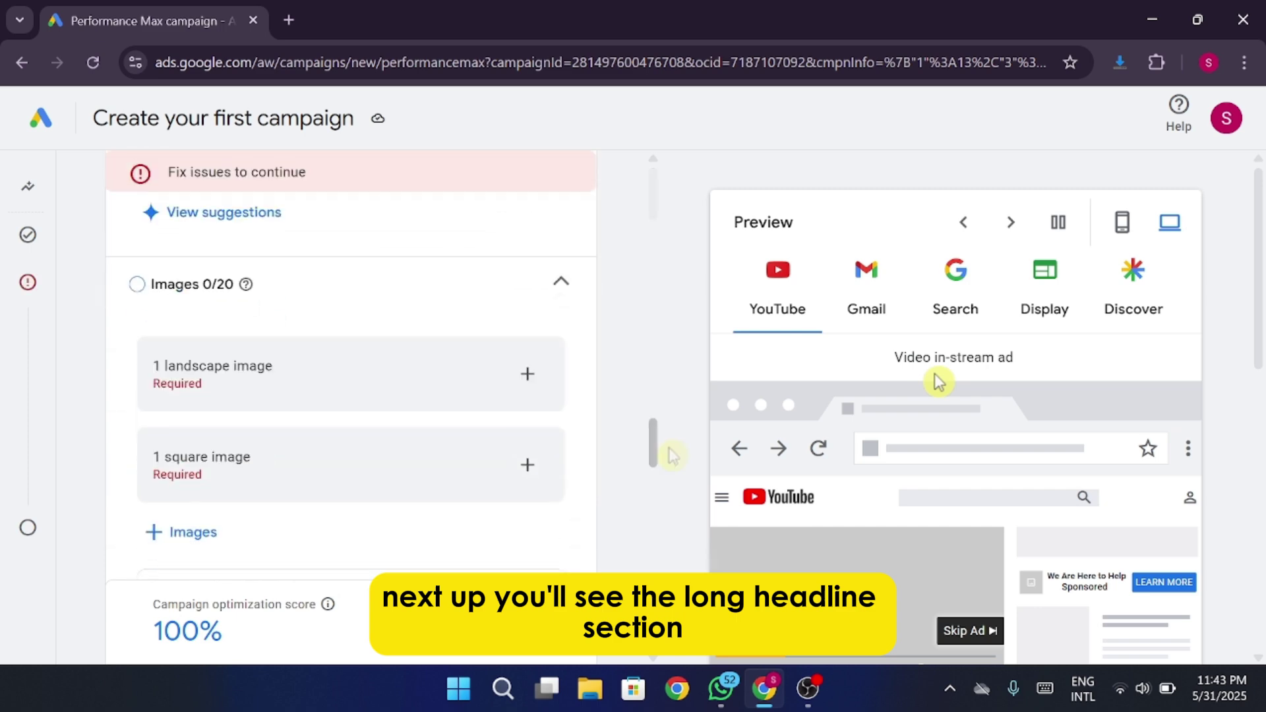
# Step: Add the Circle Crop Video and Copy Profile Link images, keeping six ad images in total
pyautogui.scroll(-3, 672, 458)
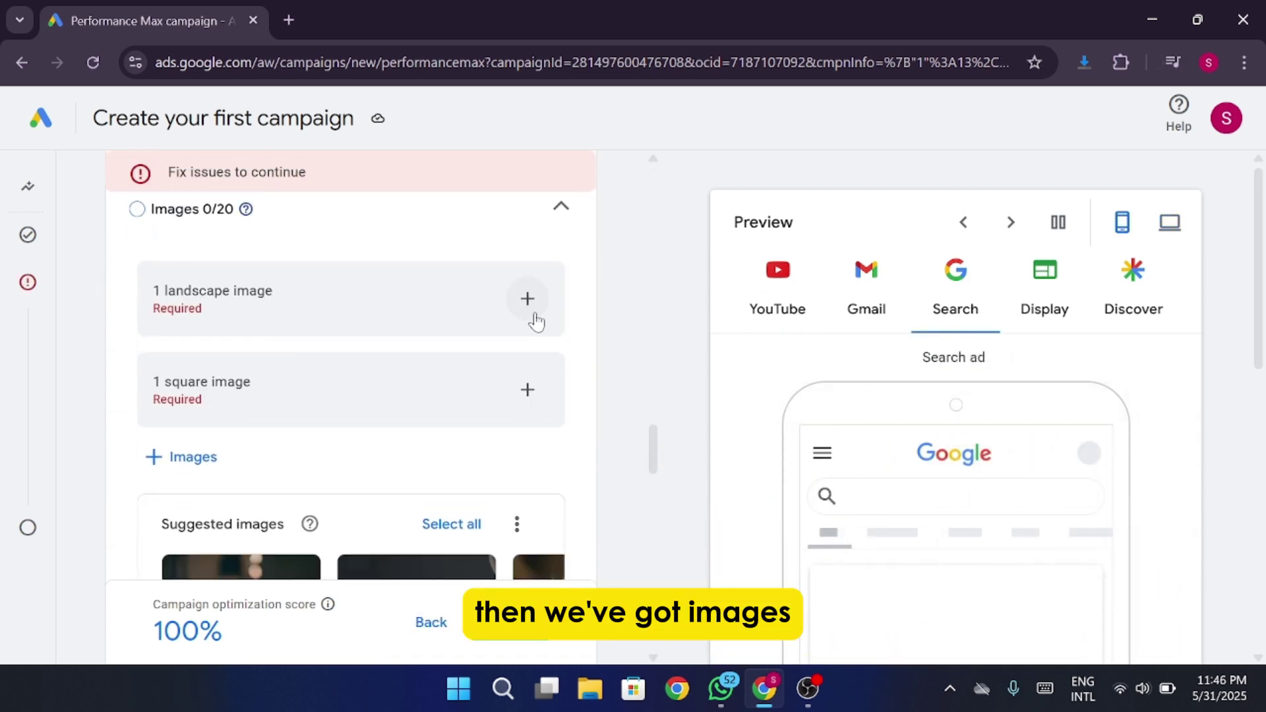
pyautogui.click(527, 300)
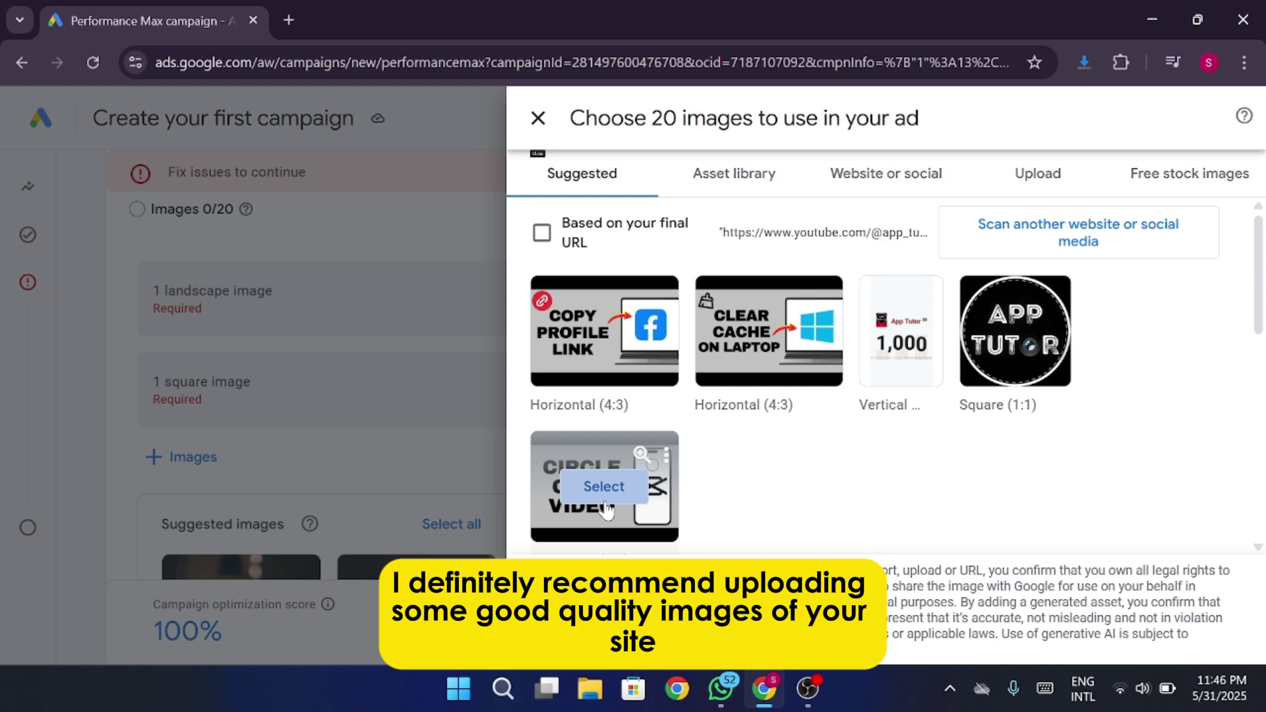
pyautogui.click(587, 486)
pyautogui.click(593, 330)
pyautogui.click(1204, 373)
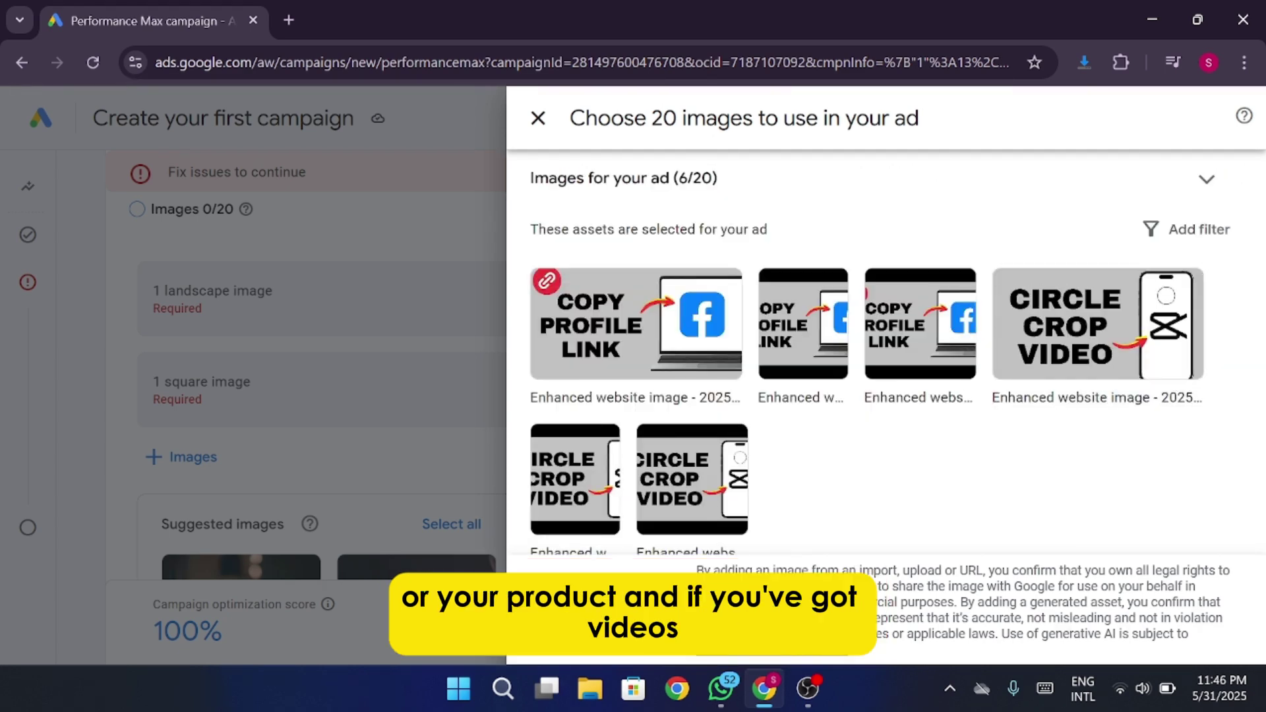
pyautogui.click(567, 627)
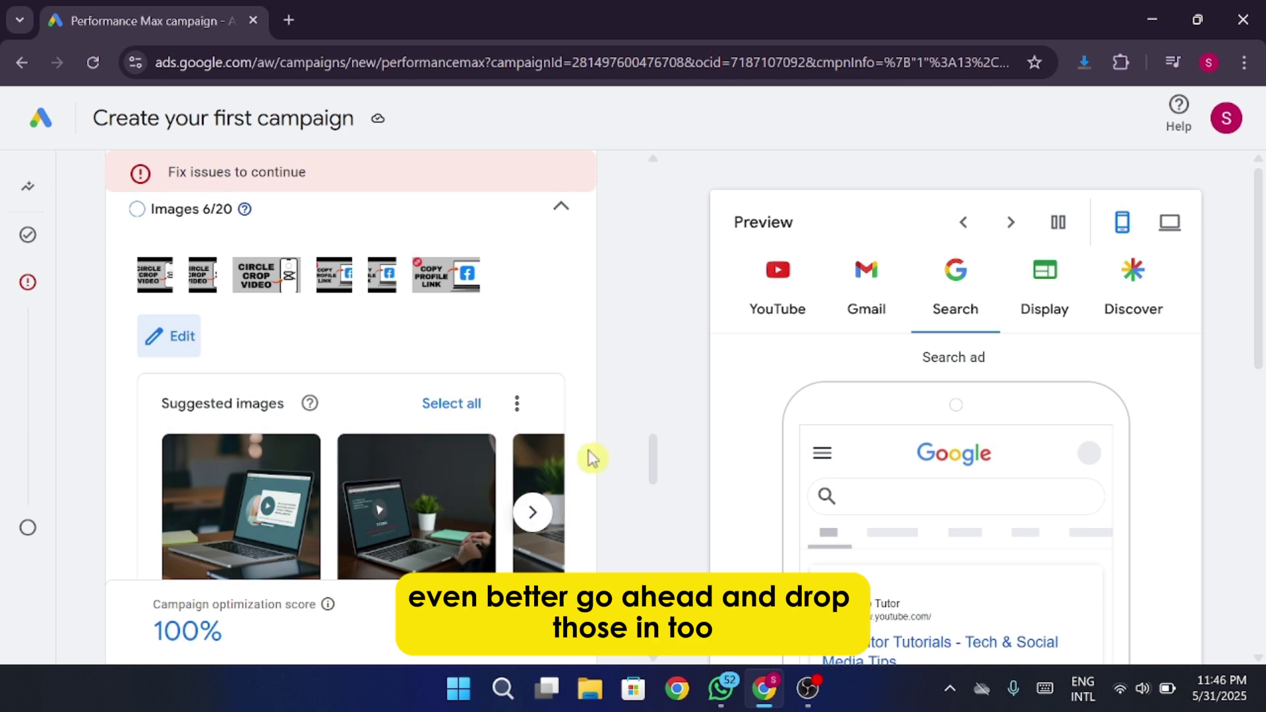
pyautogui.moveTo(654, 457); pyautogui.dragTo(626, 482)
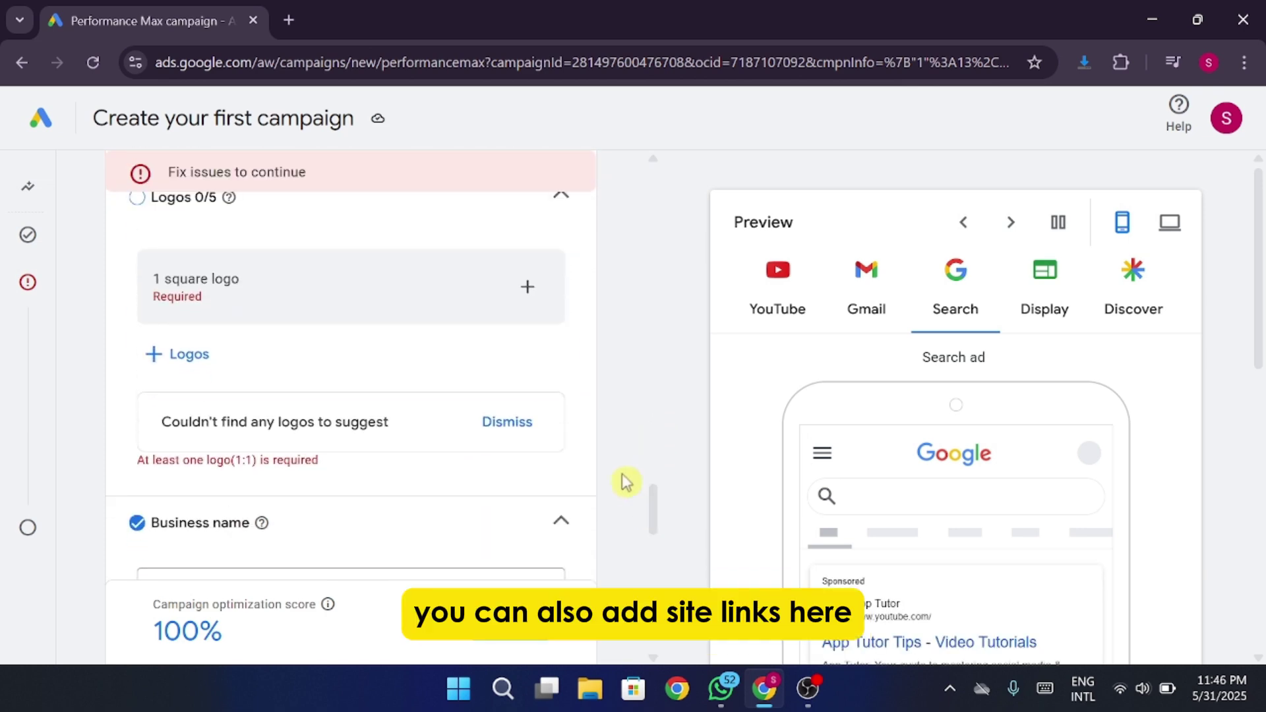
# Step: Upload the white car photo from Downloads as the square logo and save it
pyautogui.click(531, 292)
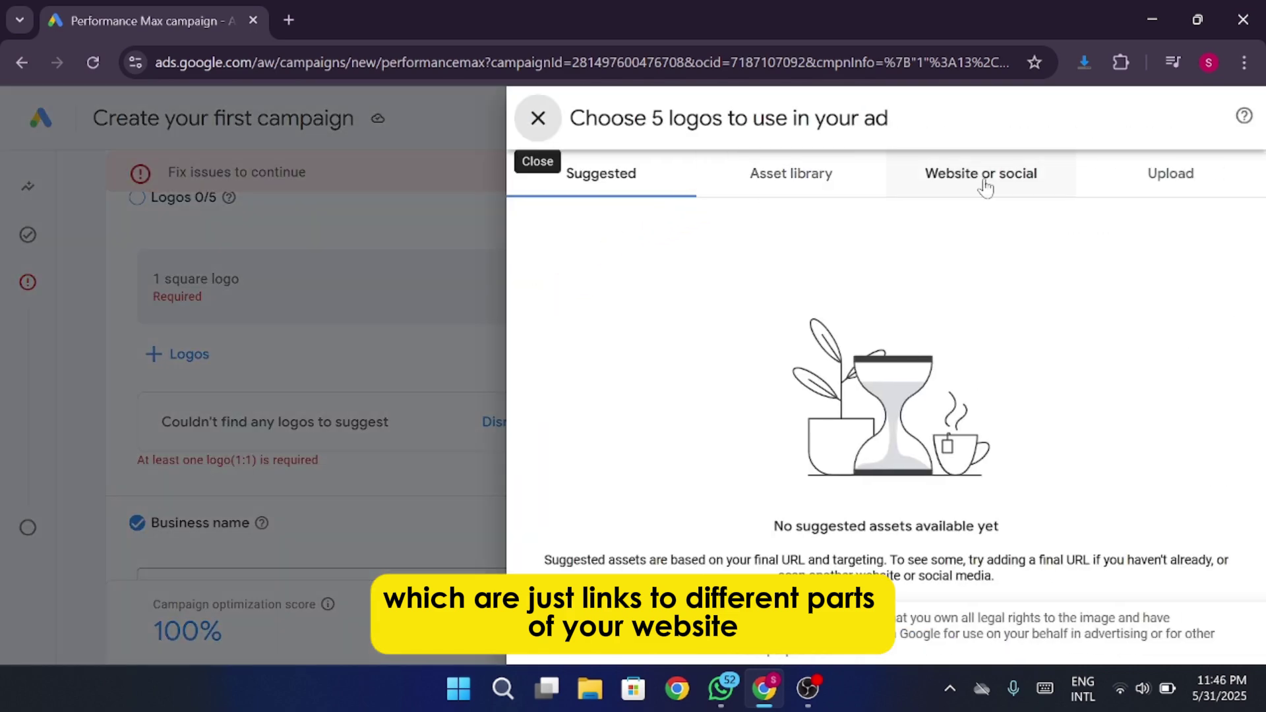
pyautogui.click(1170, 172)
pyautogui.click(851, 455)
pyautogui.scroll(5, 99, 217)
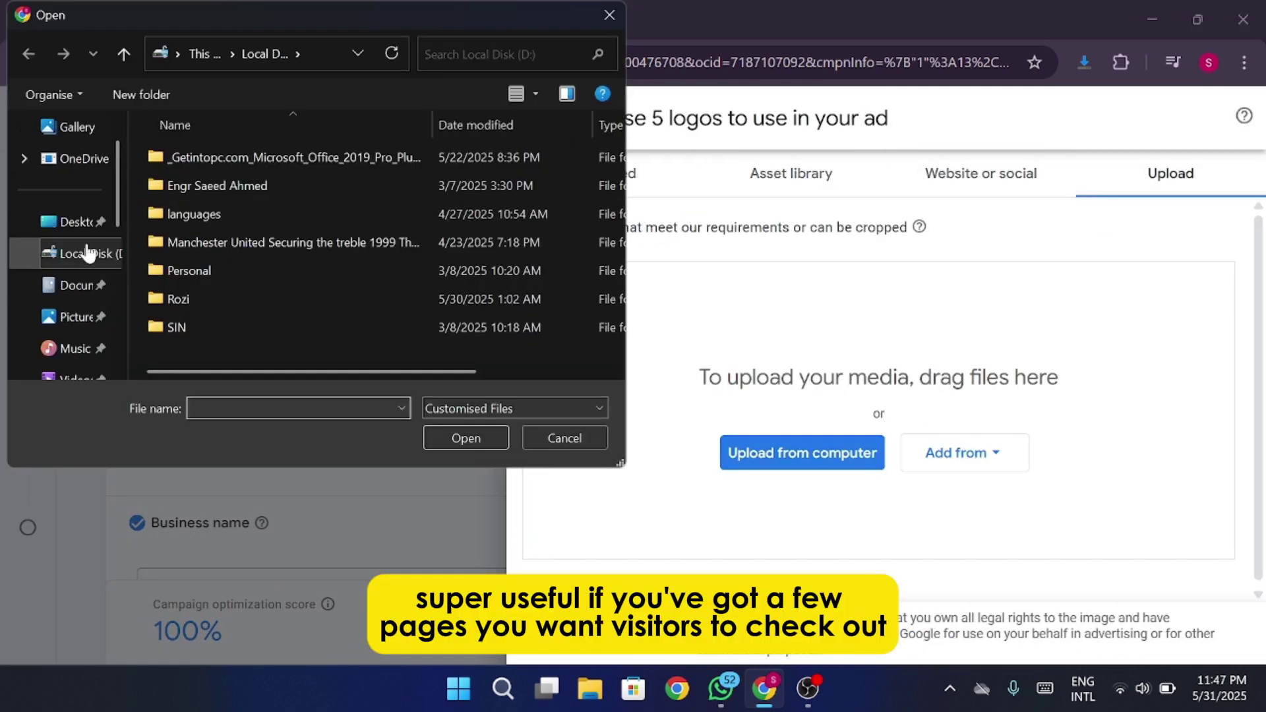
pyautogui.click(85, 248)
pyautogui.doubleClick(339, 247)
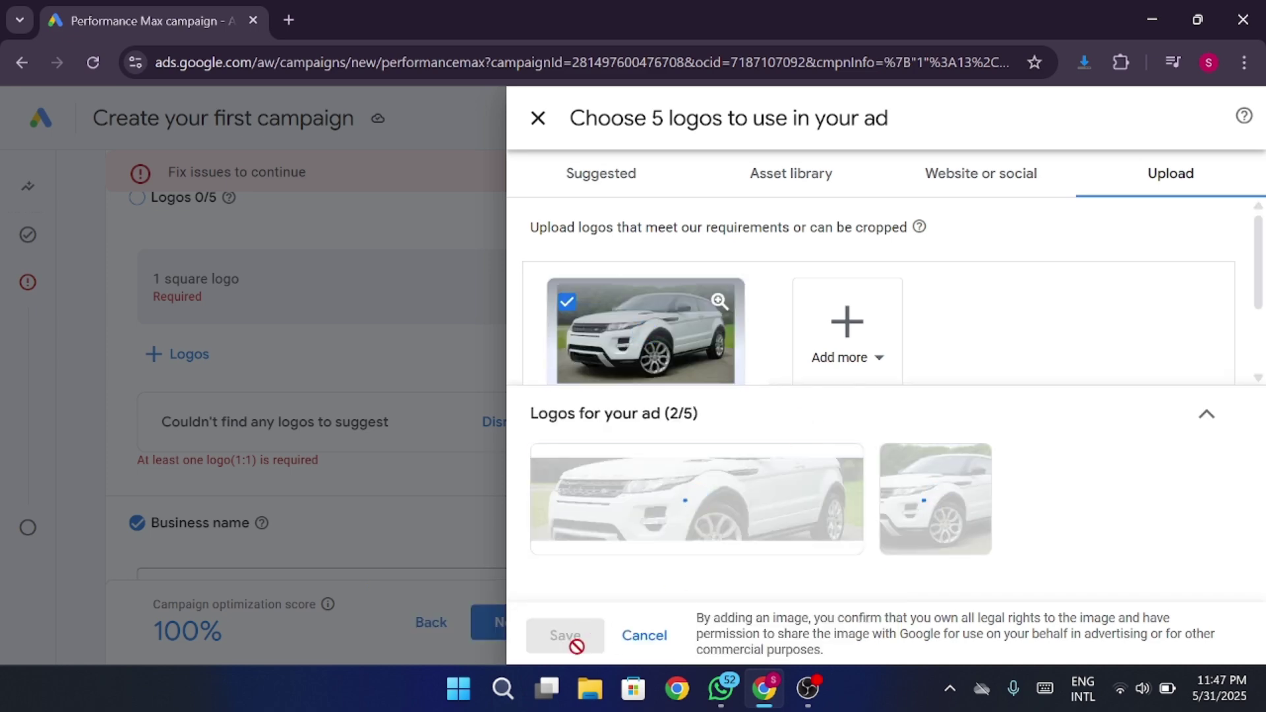
pyautogui.click(565, 635)
pyautogui.scroll(-15, 659, 541)
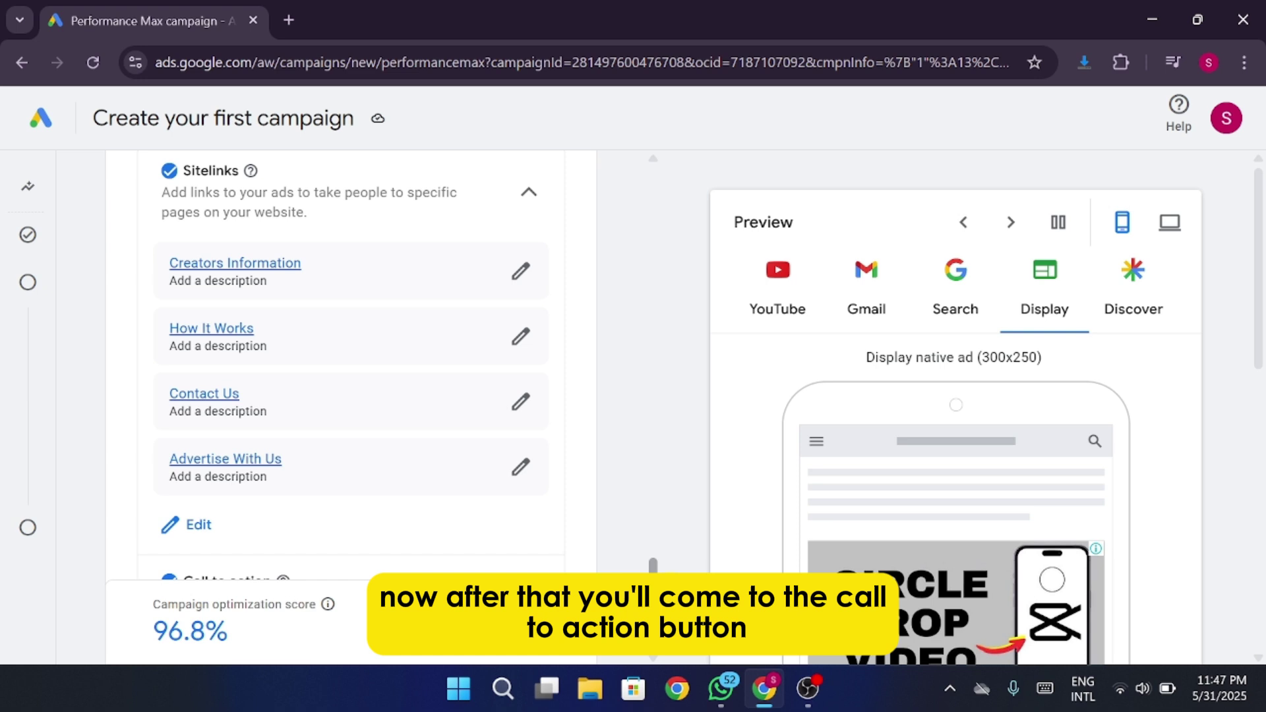
# Step: Leave the call to action on Automated (recommended) and advance past the ad creation step
pyautogui.scroll(-5, 629, 567)
pyautogui.click(501, 292)
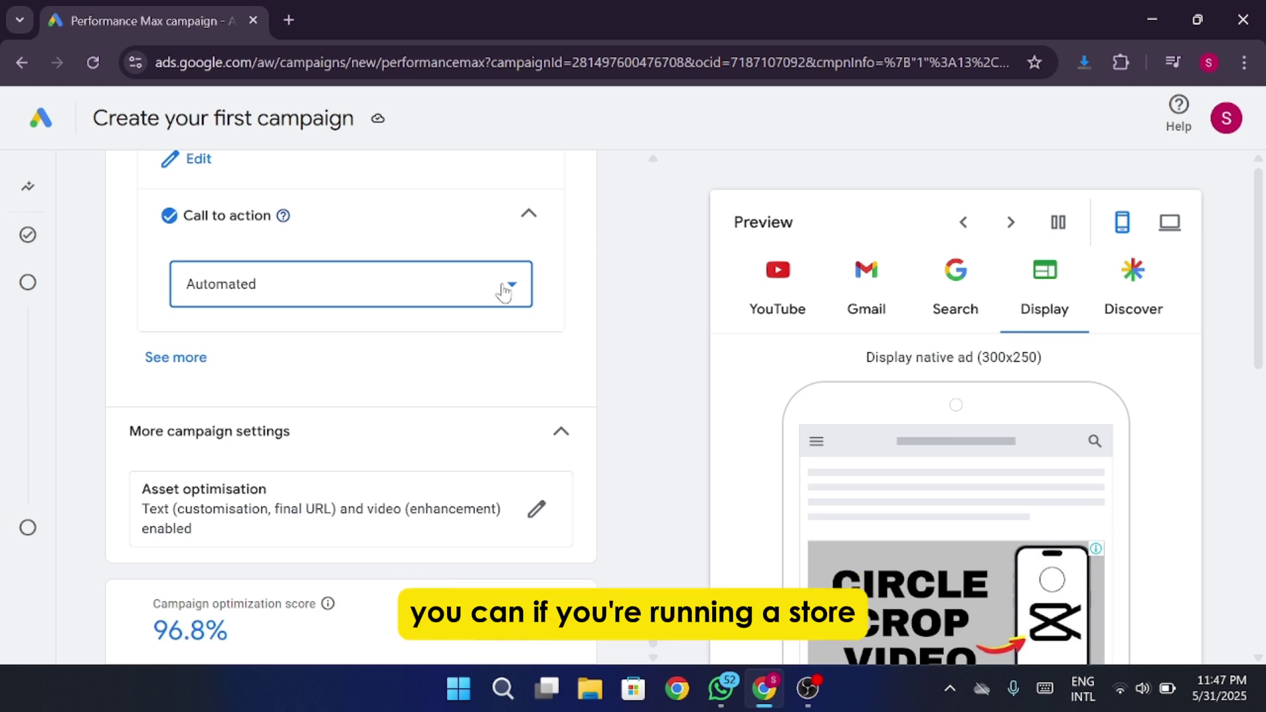
pyautogui.click(504, 291)
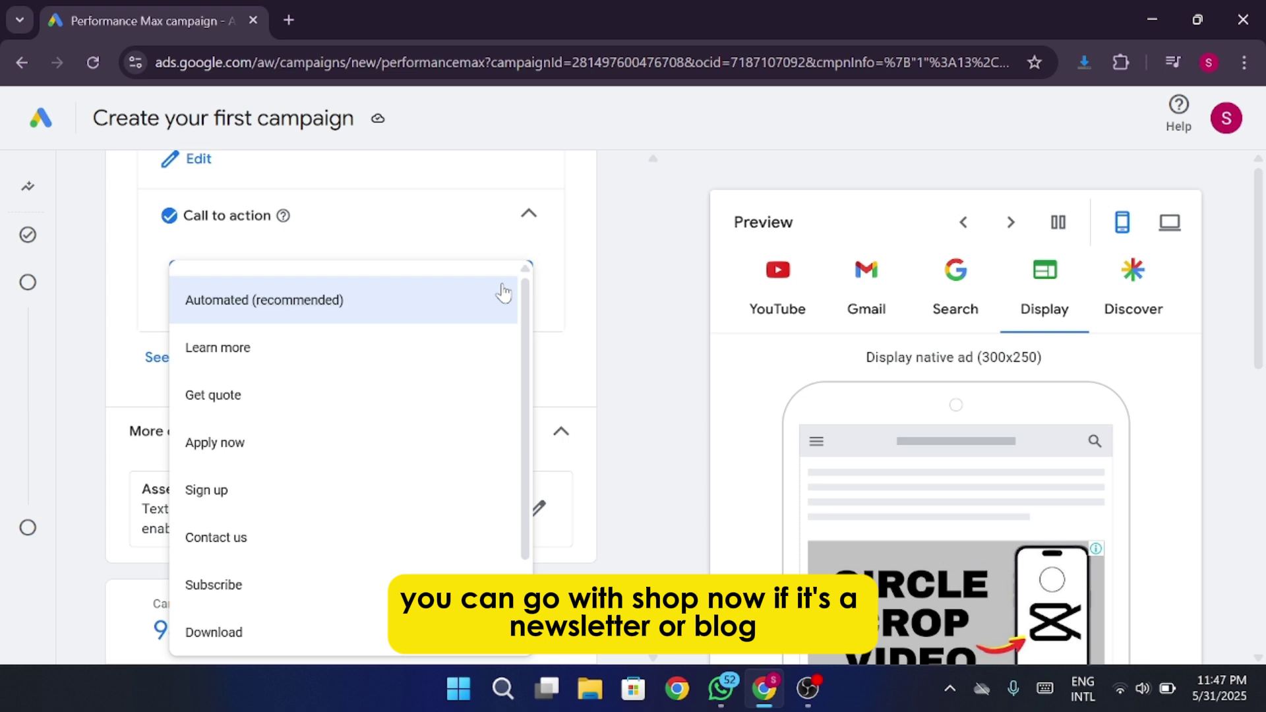
pyautogui.click(432, 304)
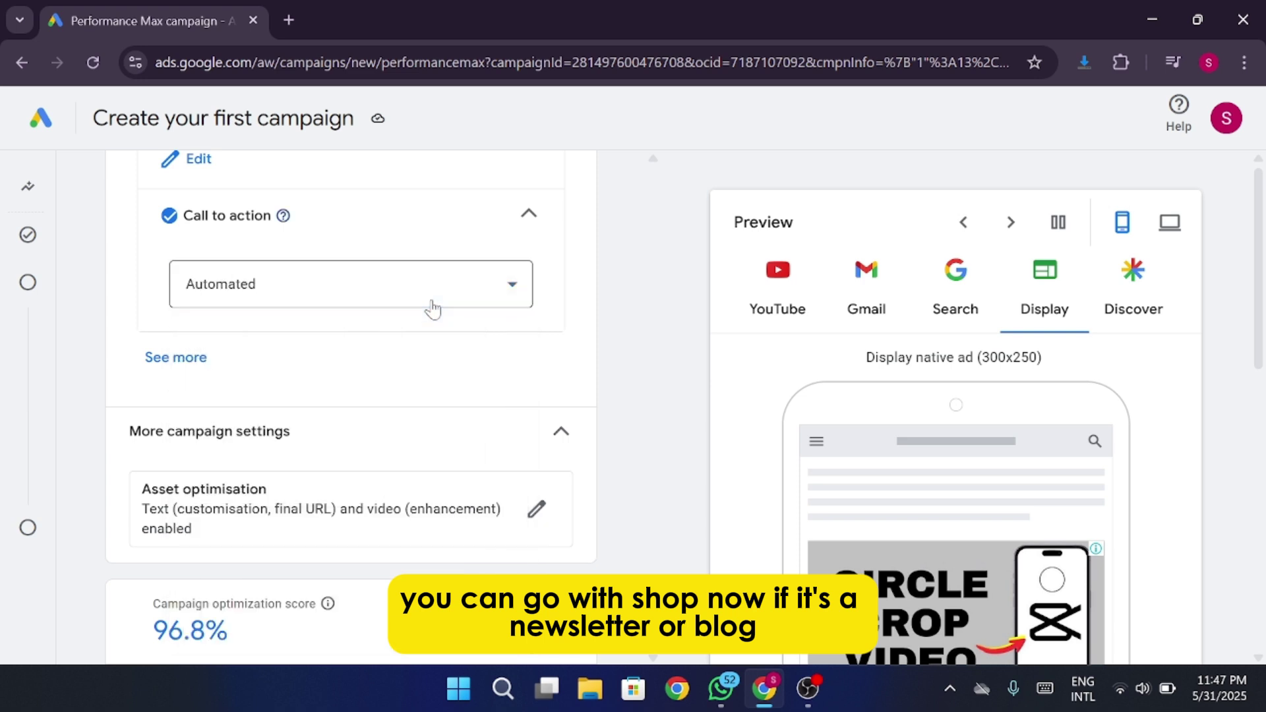
pyautogui.click(432, 307)
pyautogui.scroll(-2, 382, 429)
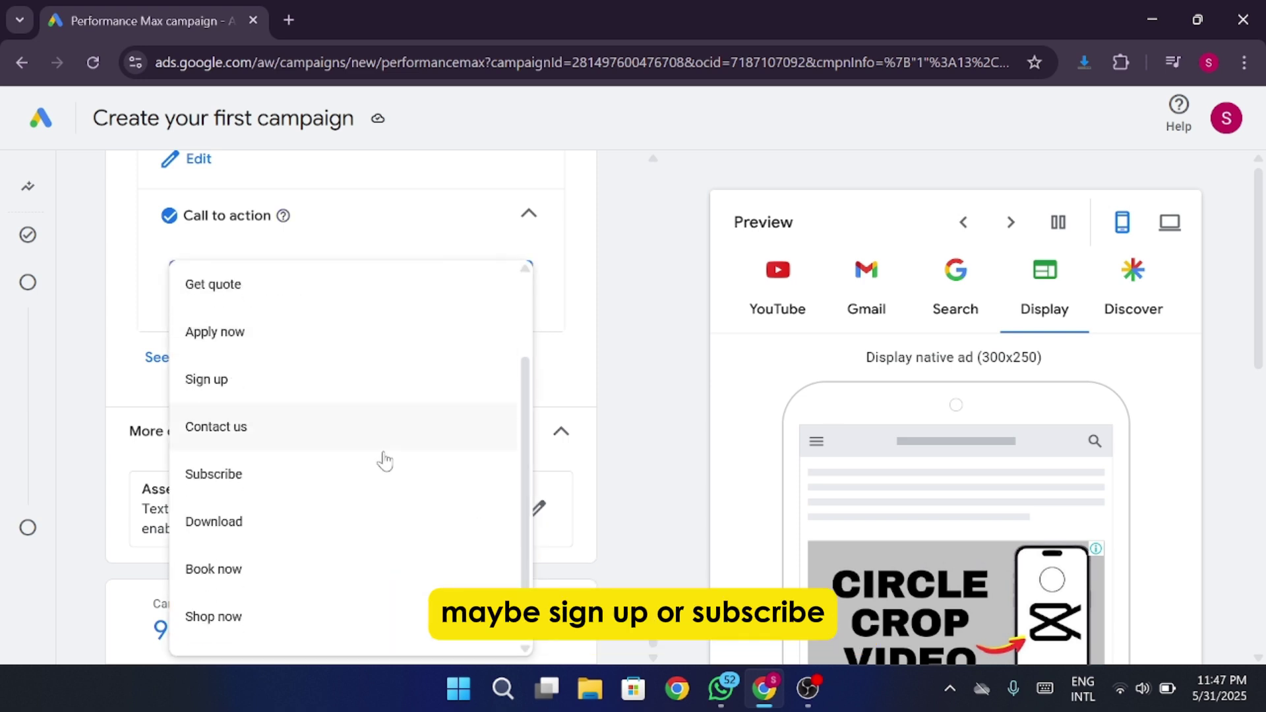
pyautogui.click(322, 617)
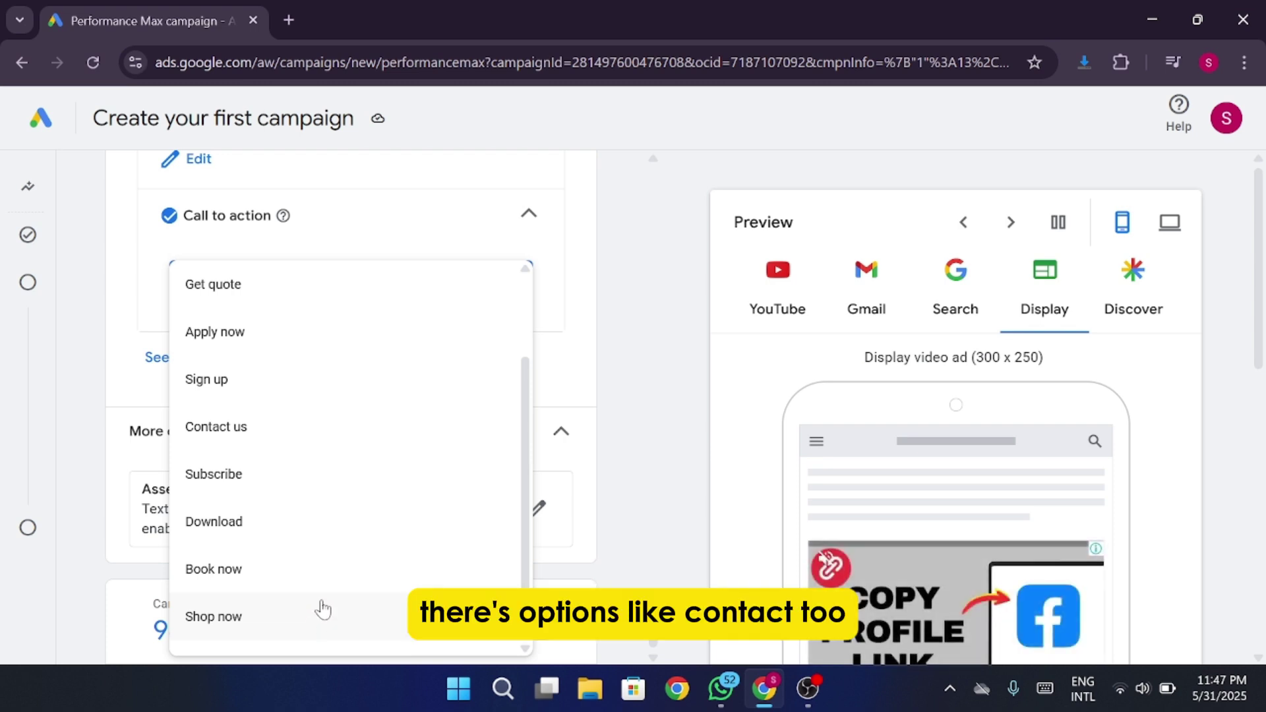
pyautogui.scroll(2, 334, 556)
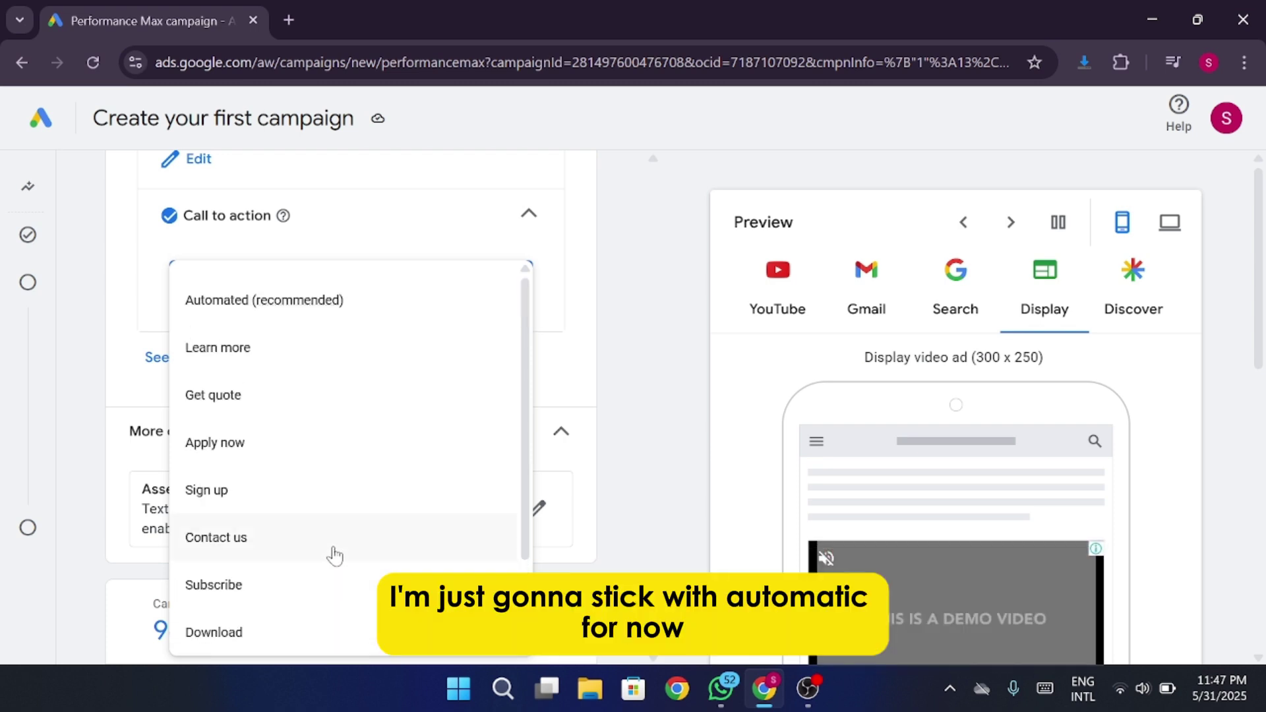
pyautogui.click(327, 318)
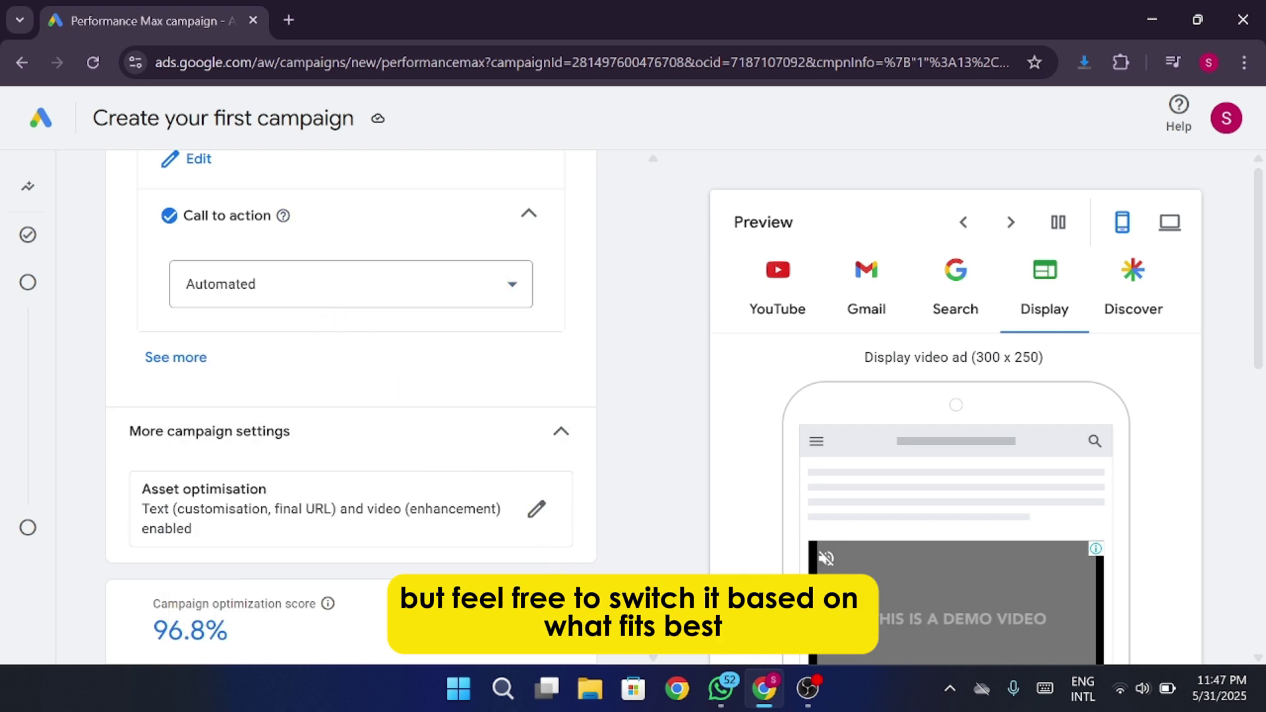
pyautogui.click(521, 620)
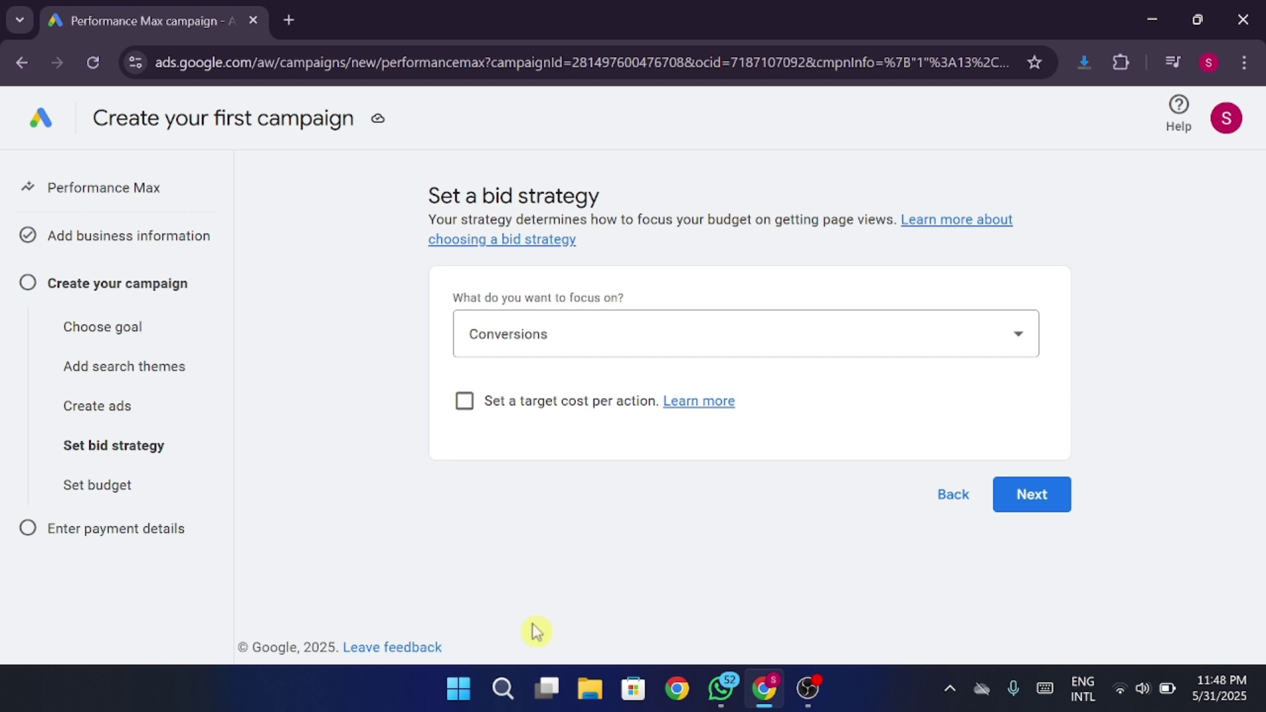
# Step: Choose Conversions as the bidding focus and continue to the budget step
pyautogui.click(652, 354)
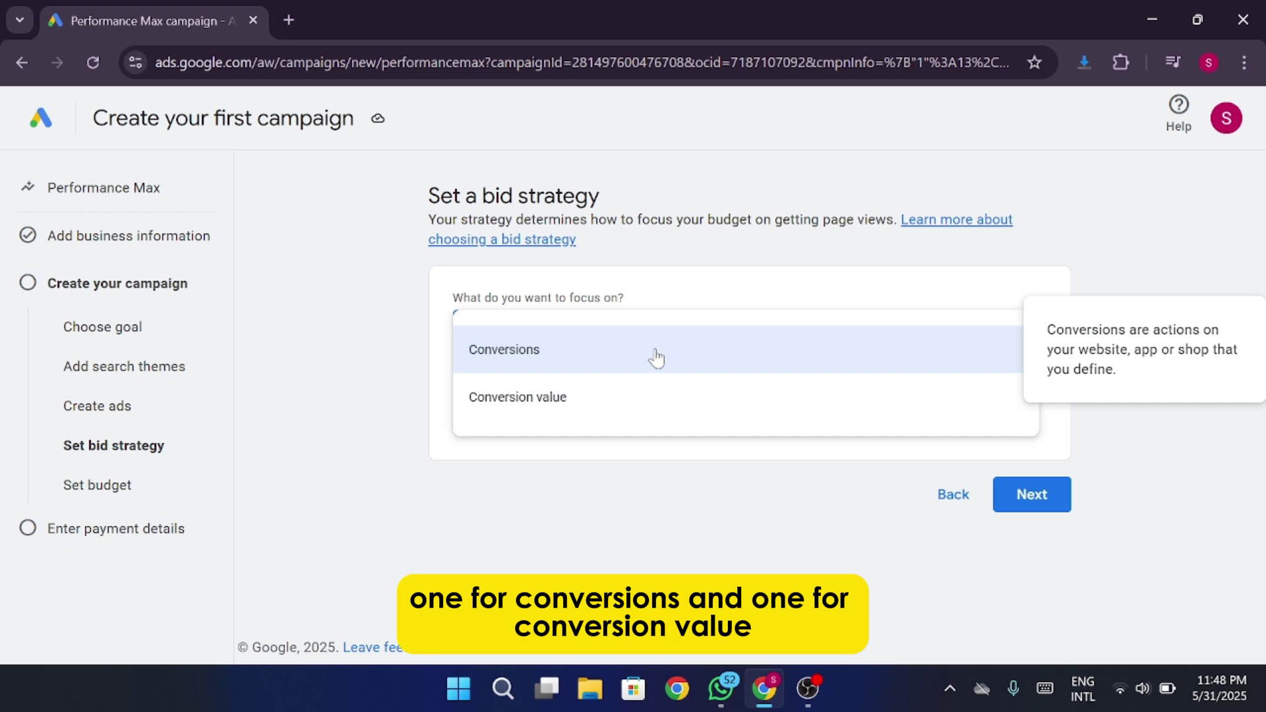
pyautogui.click(652, 372)
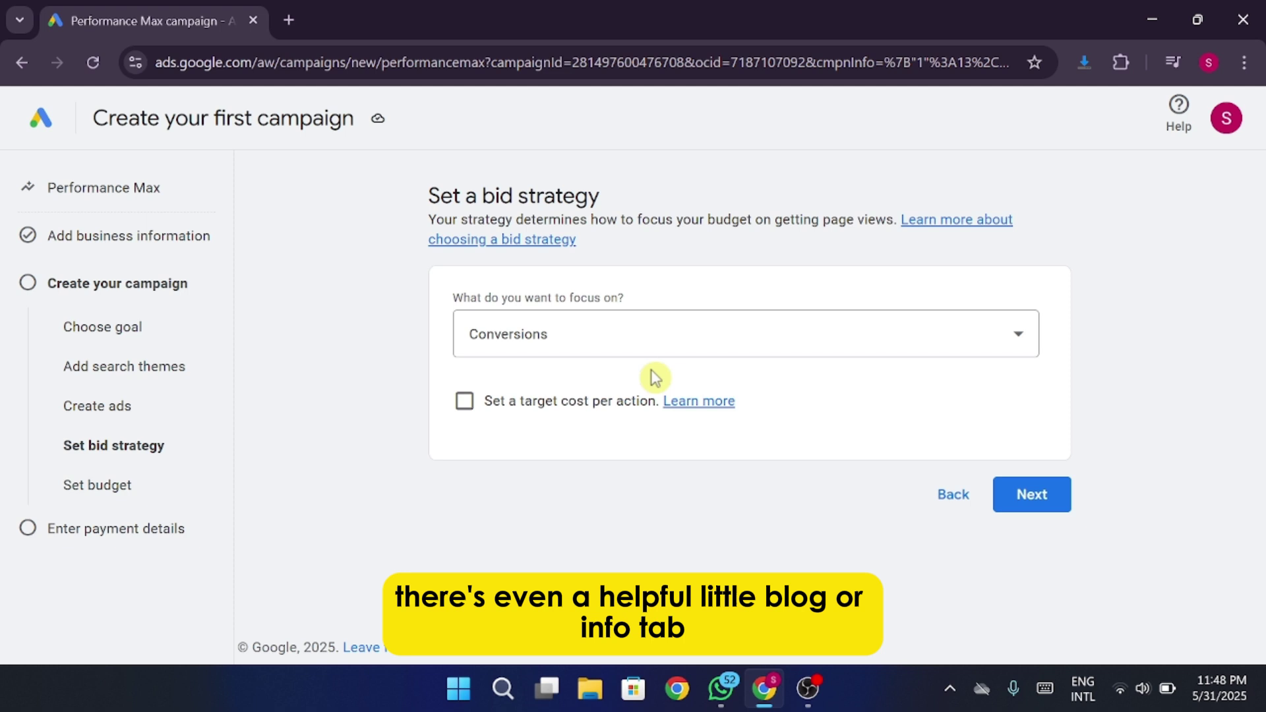
pyautogui.click(1033, 509)
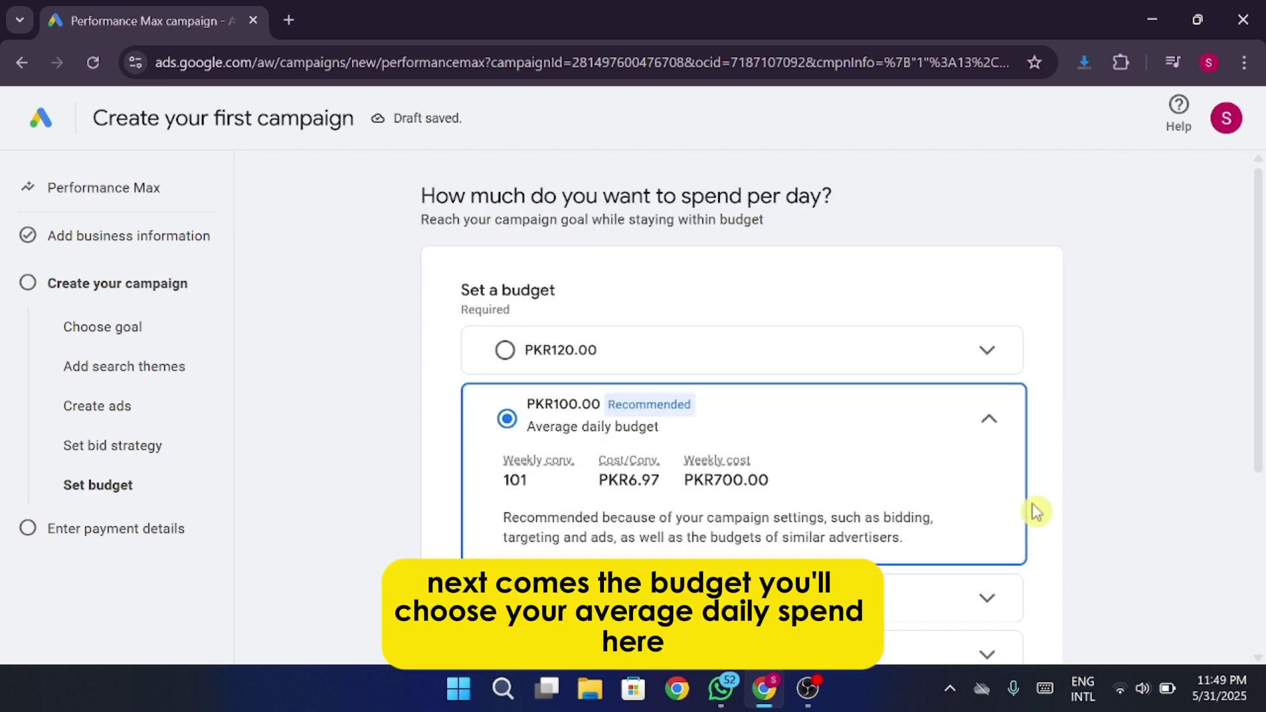
# Step: Switch to a custom average daily budget of PKR 100.00 and continue to payment details
pyautogui.scroll(-2, 1036, 511)
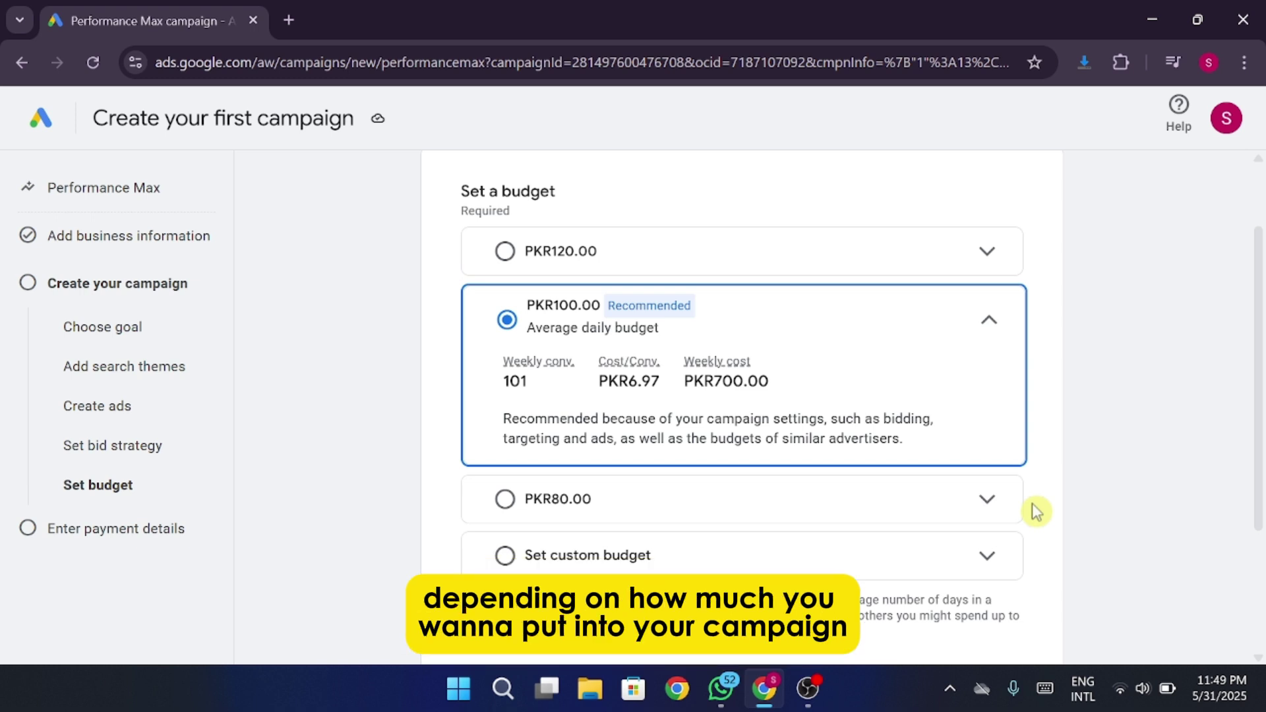
pyautogui.click(770, 554)
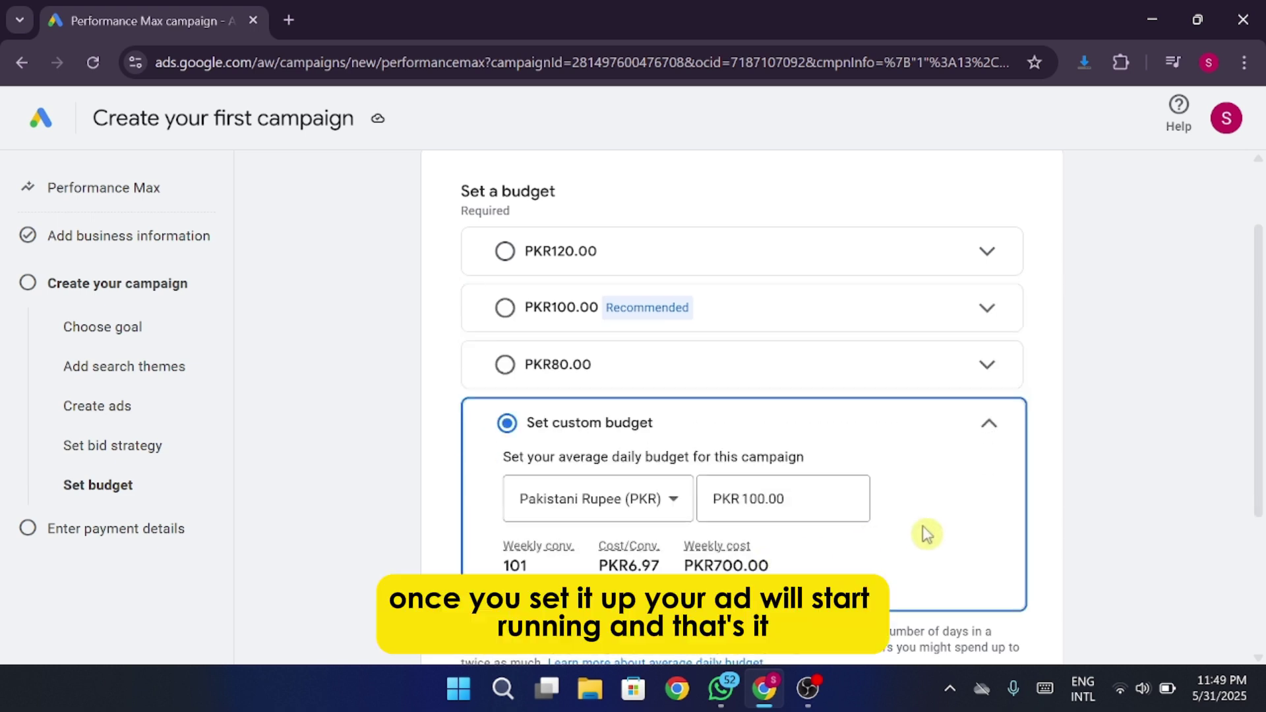
pyautogui.scroll(-3, 927, 534)
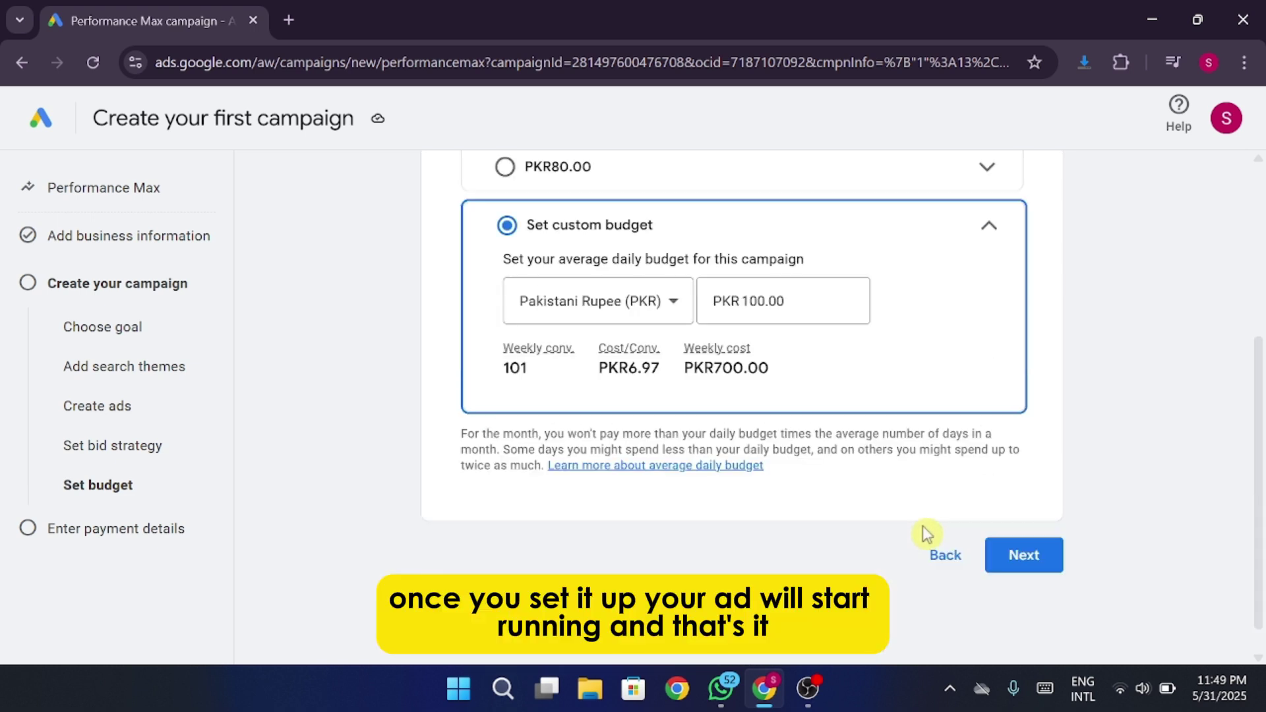
pyautogui.click(1051, 558)
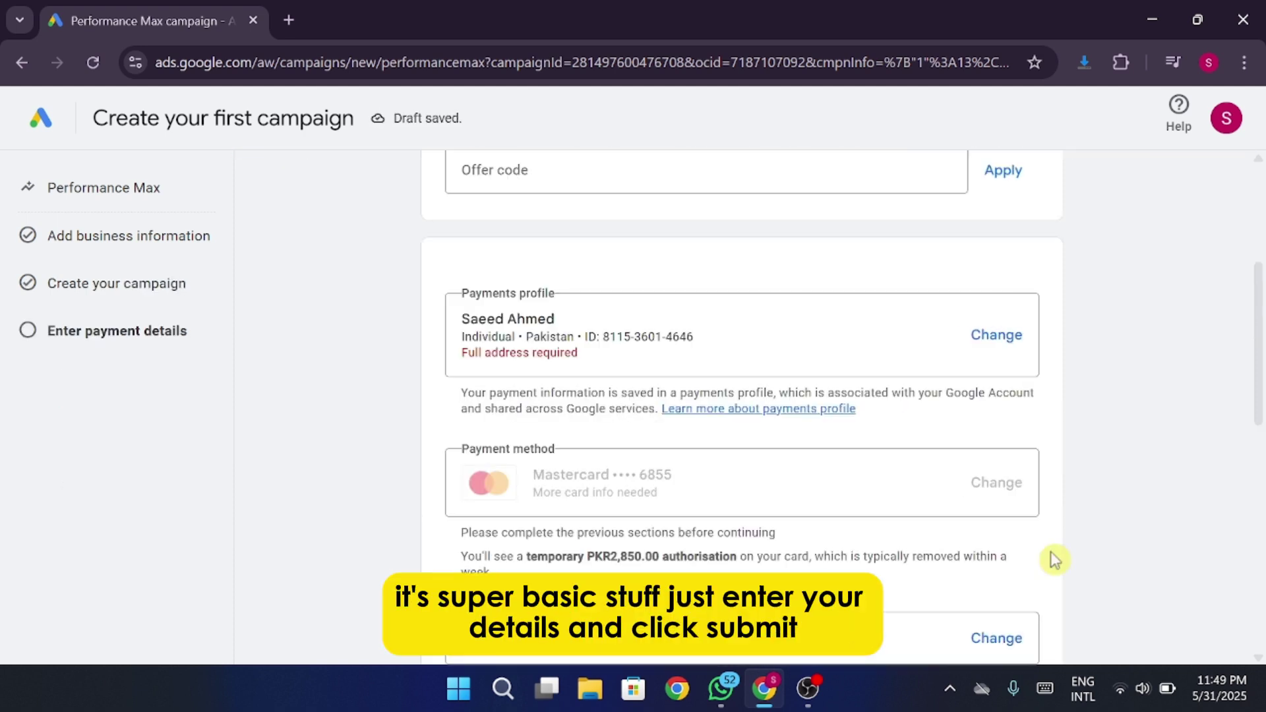
# Step: Scroll through the payment details form to review its questions before submission
pyautogui.scroll(-10, 1133, 519)
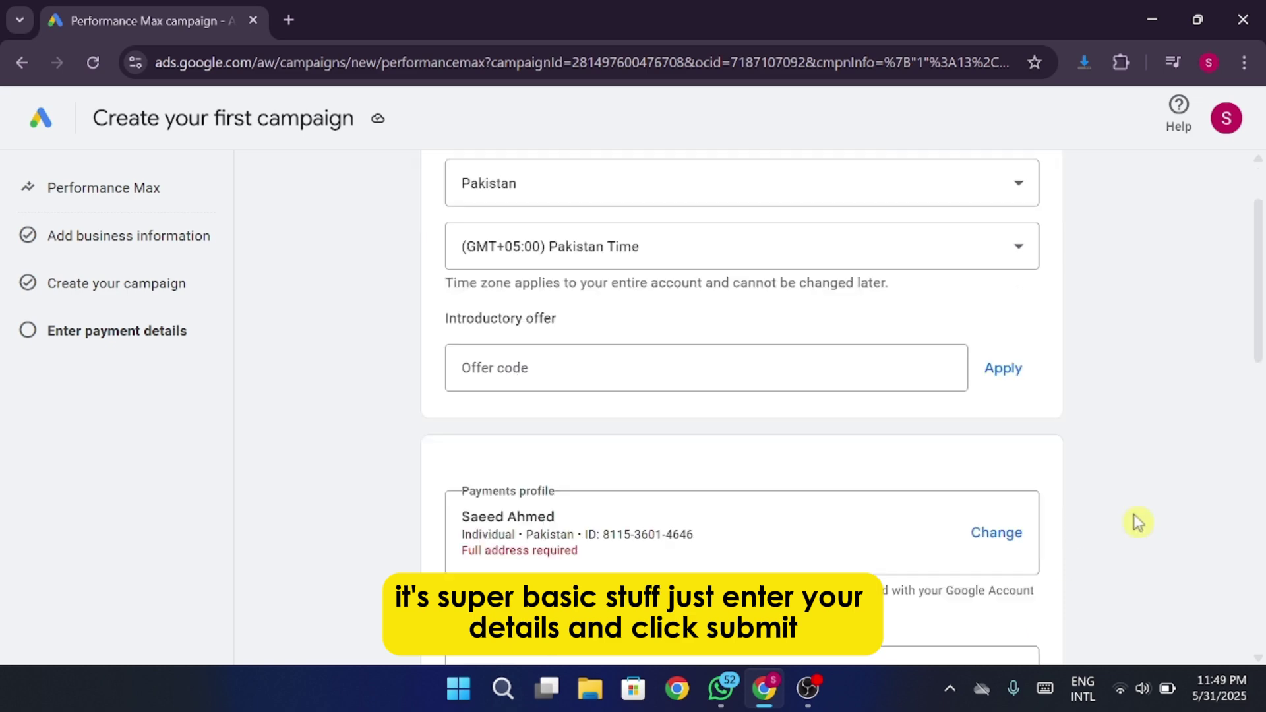
pyautogui.scroll(-6, 1133, 519)
pyautogui.scroll(2, 1133, 519)
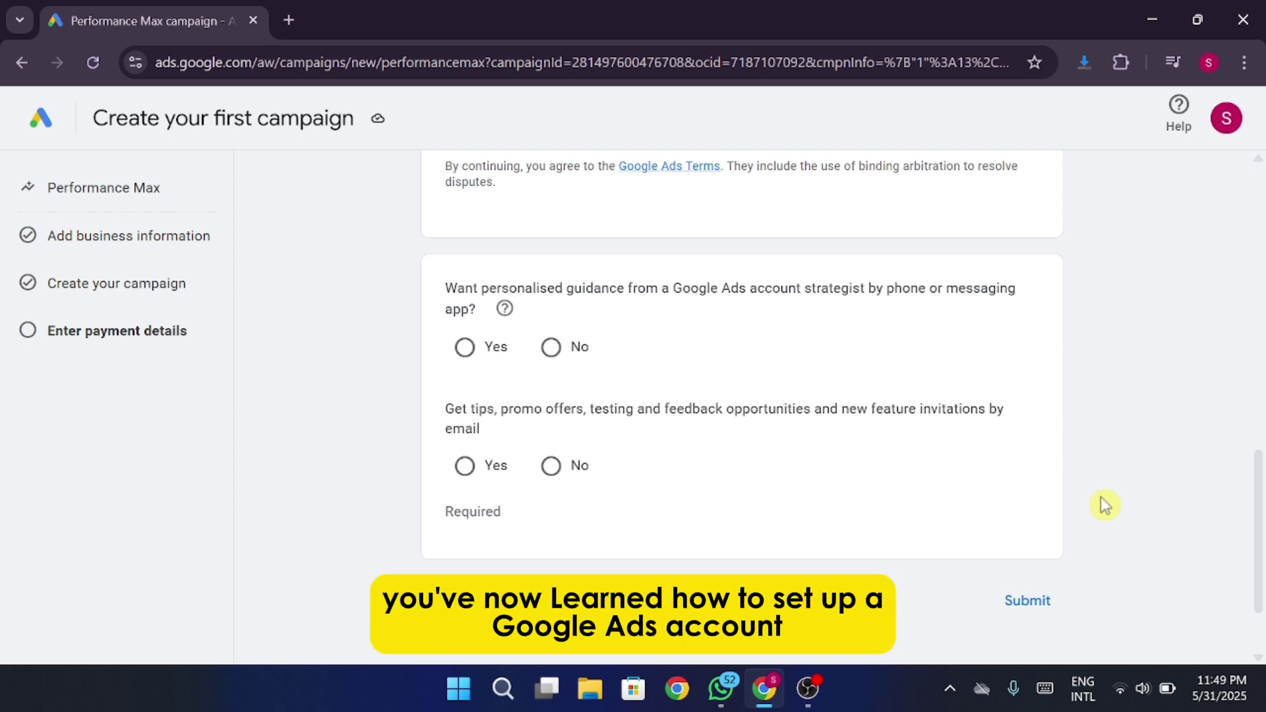
pyautogui.click(1153, 19)
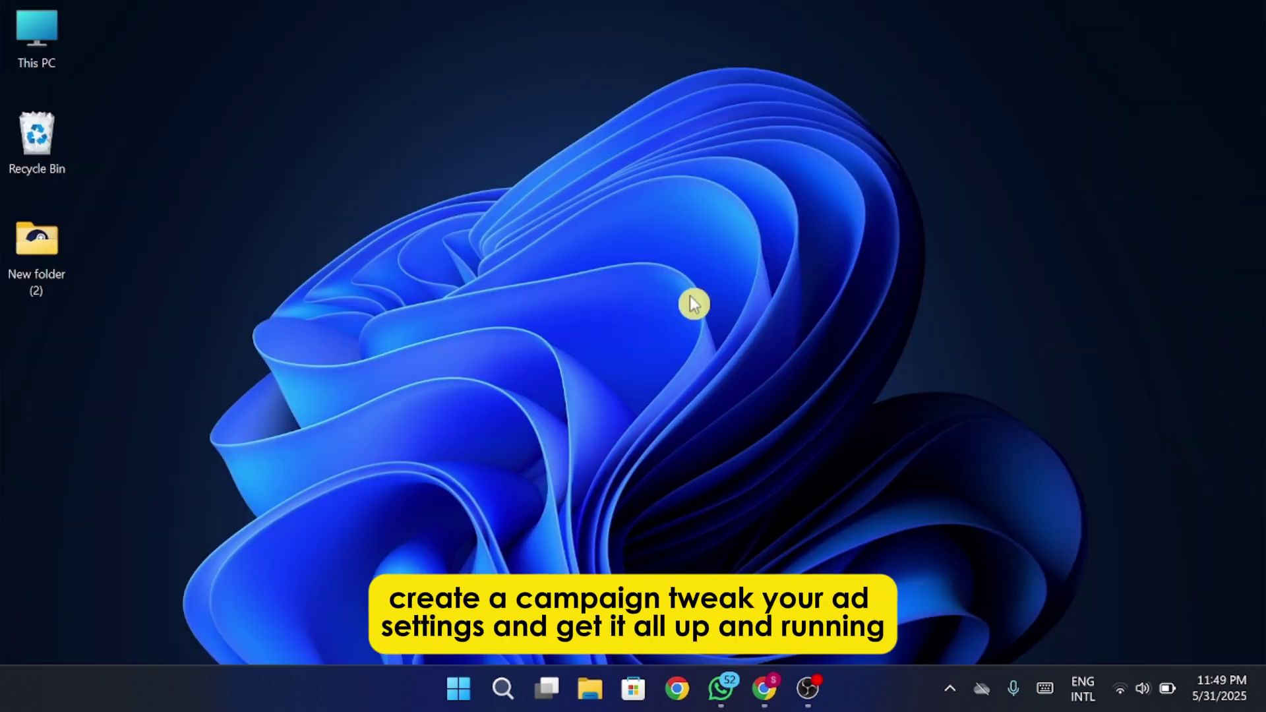